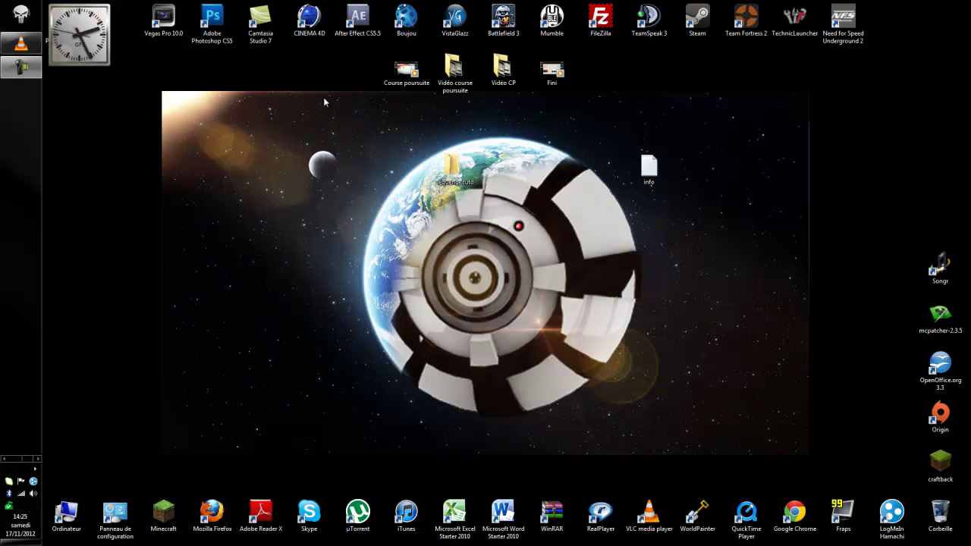
Step: Move the "séquence tuto" folder on the desktop to just below the "Vidéo course poursuite" folder
{"action": "left_click_drag", "start_coordinate": [579, 73], "coordinate": [366, 69]}
{"action": "left_click", "coordinate": [590, 74]}
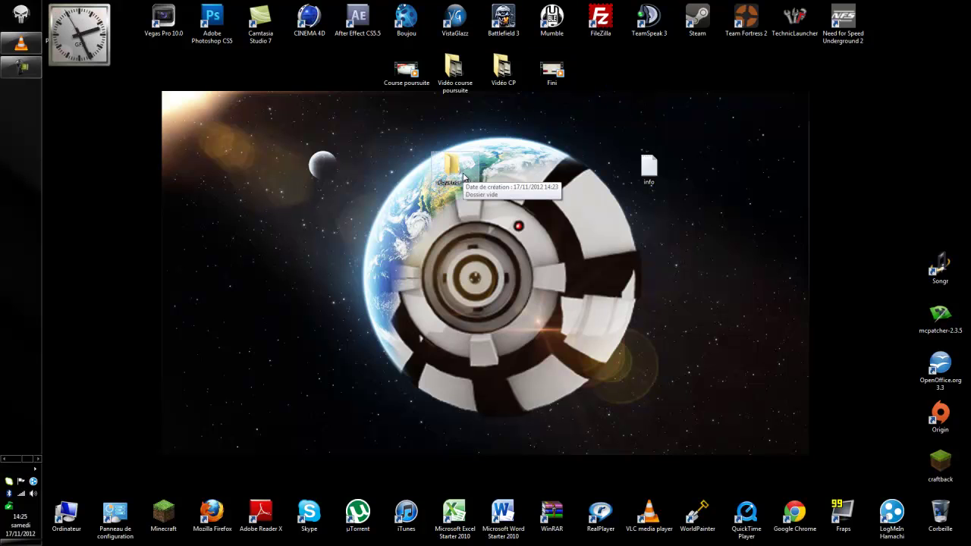
{"action": "left_click_drag", "start_coordinate": [461, 178], "coordinate": [460, 128]}
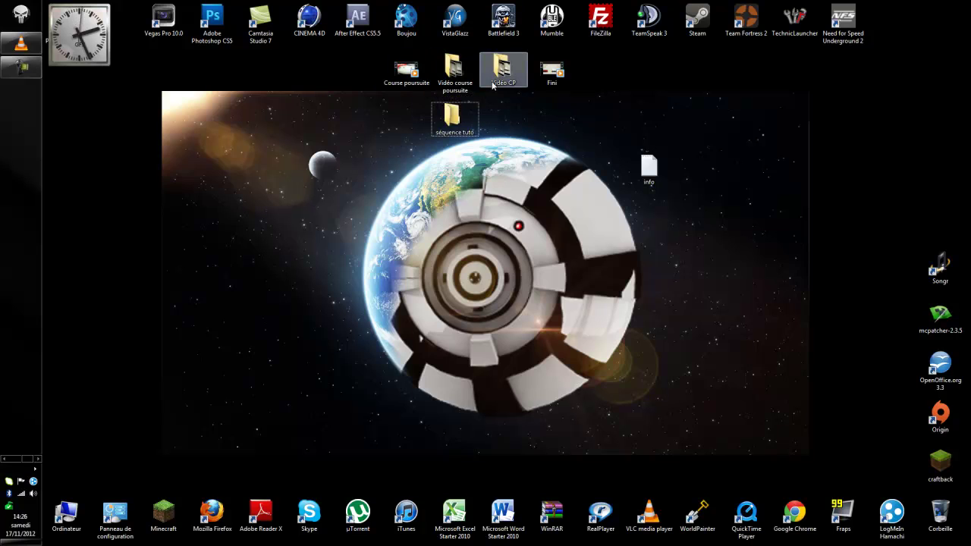
Step: Play the Fini video from the desktop, move its player window clear of the taskbar and mute the sound
{"action": "left_click", "coordinate": [548, 77]}
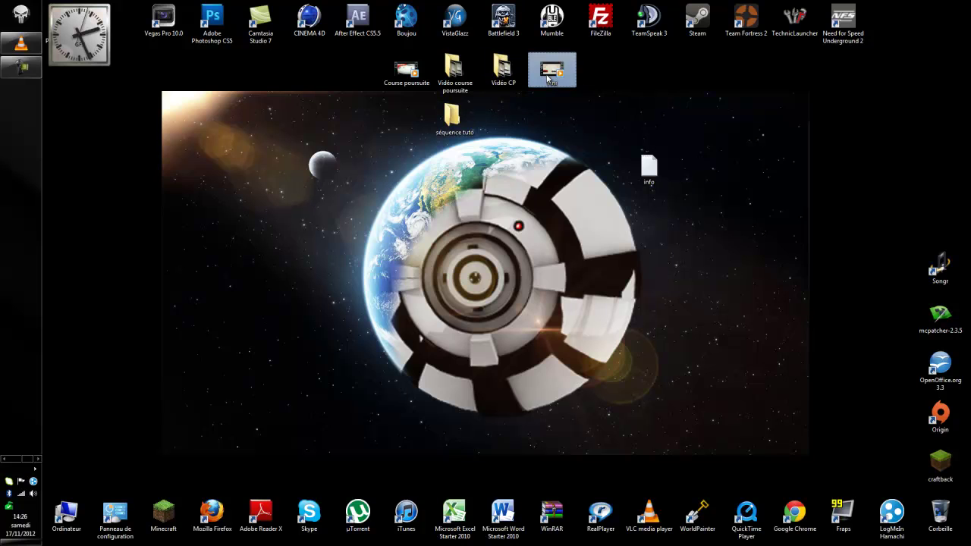
{"action": "double_click", "coordinate": [547, 77]}
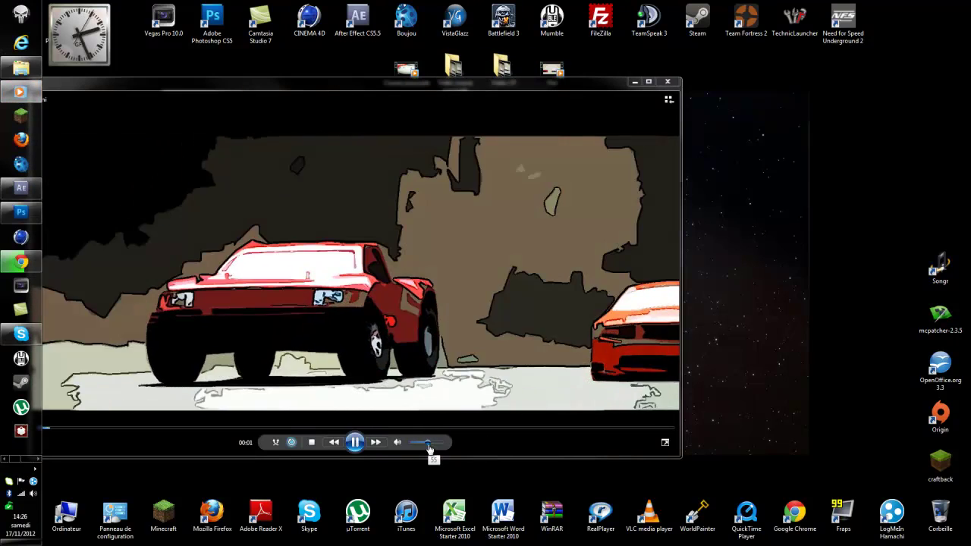
{"action": "left_click_drag", "start_coordinate": [346, 87], "coordinate": [438, 73]}
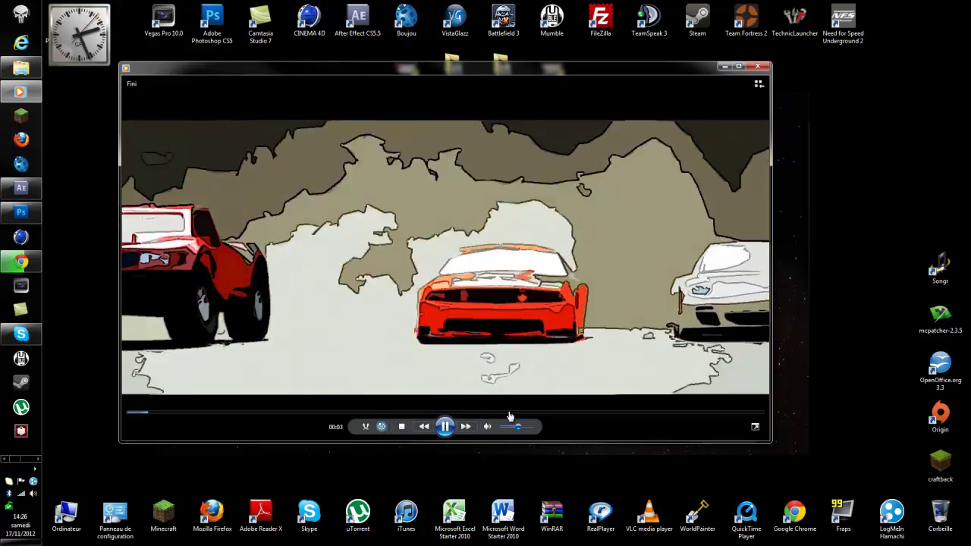
{"action": "left_click_drag", "start_coordinate": [517, 427], "coordinate": [531, 427]}
{"action": "left_click", "coordinate": [488, 426]}
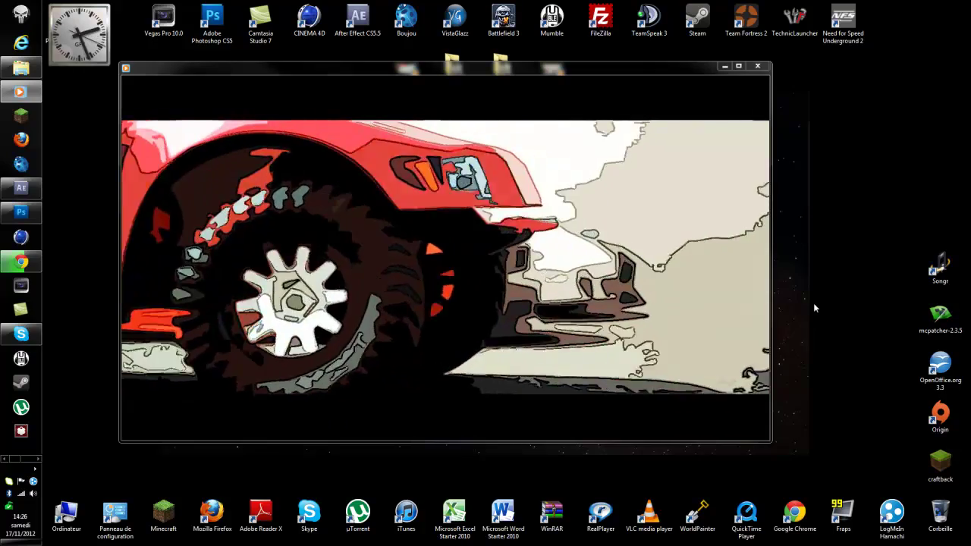
{"action": "mouse_move", "coordinate": [516, 248]}
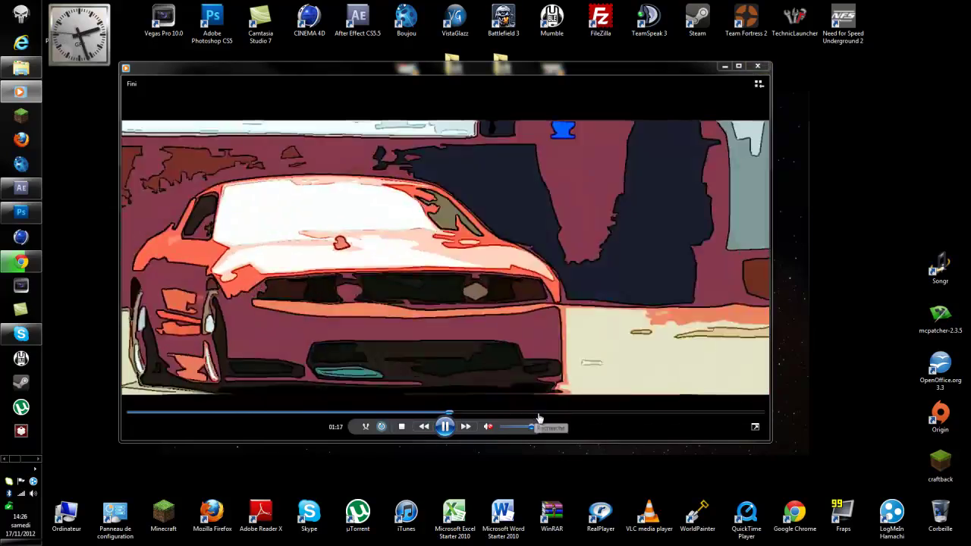
Step: Skim the later scenes of the Fini video at about 1:39, 1:54 and 2:09, and close the player
{"action": "left_click", "coordinate": [539, 413]}
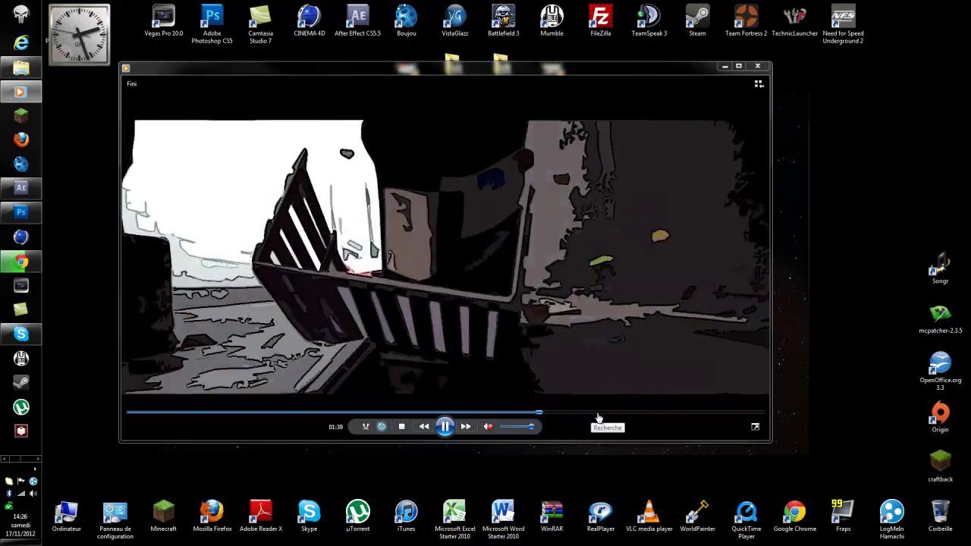
{"action": "left_click", "coordinate": [605, 414]}
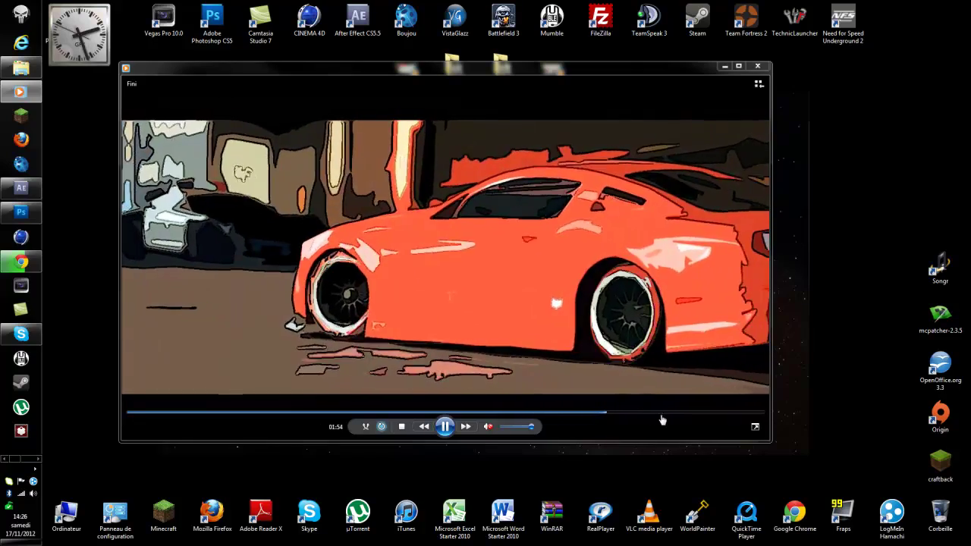
{"action": "left_click", "coordinate": [662, 414]}
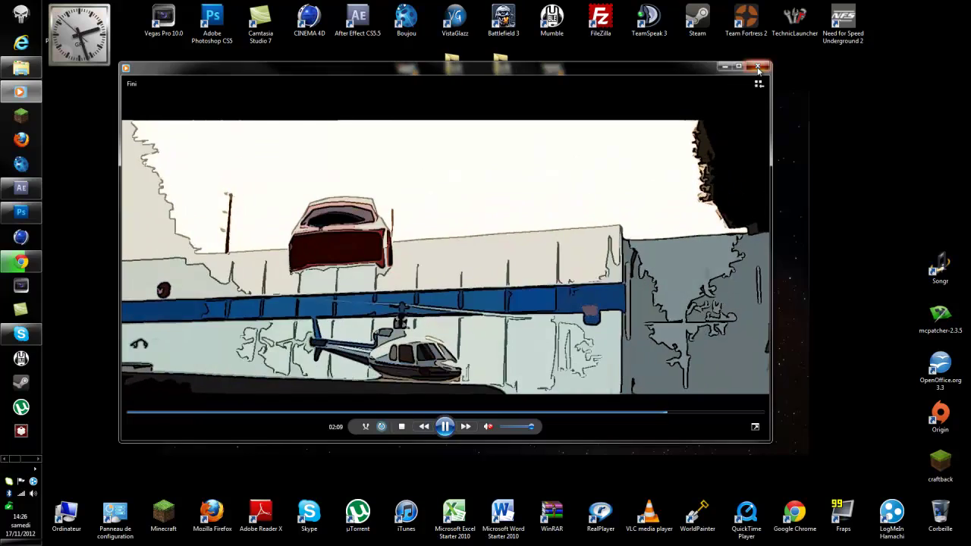
{"action": "left_click", "coordinate": [757, 67]}
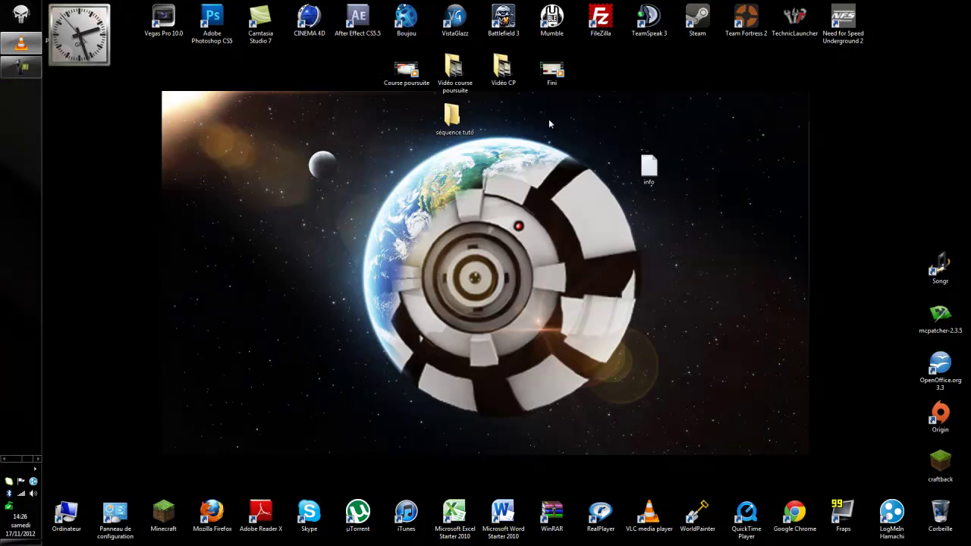
Step: Play the original Course poursuite video with sound, skim its scenes up to about 1:00, pause it and close the player
{"action": "double_click", "coordinate": [406, 70]}
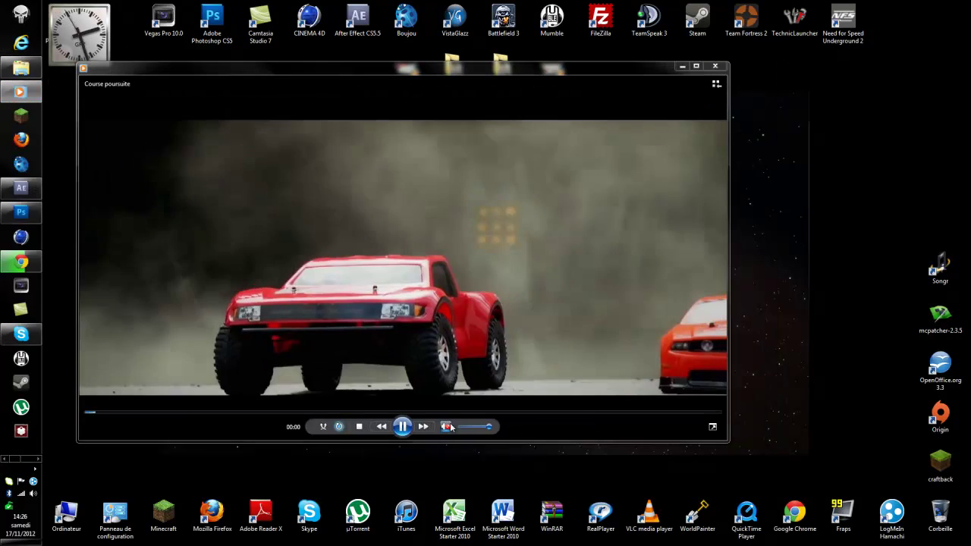
{"action": "left_click", "coordinate": [480, 428]}
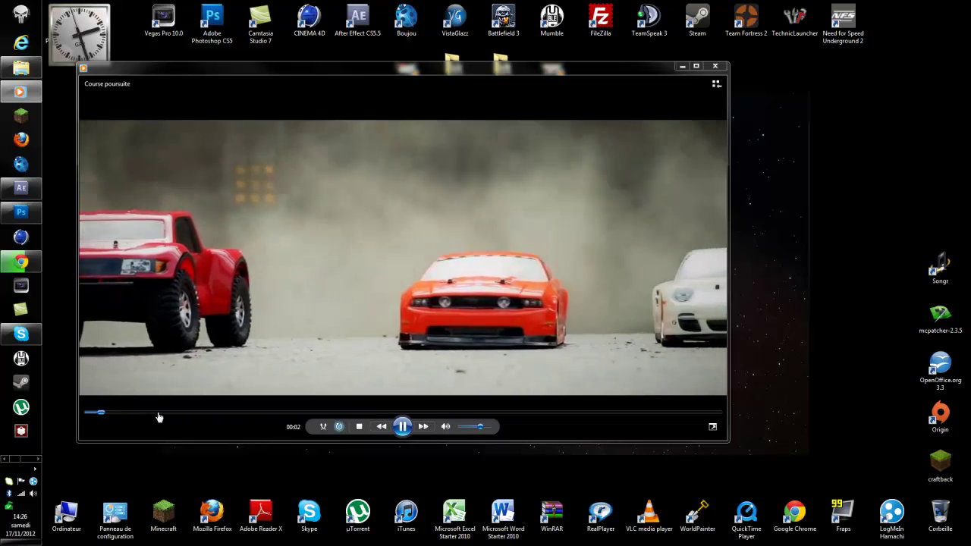
{"action": "left_click", "coordinate": [159, 413]}
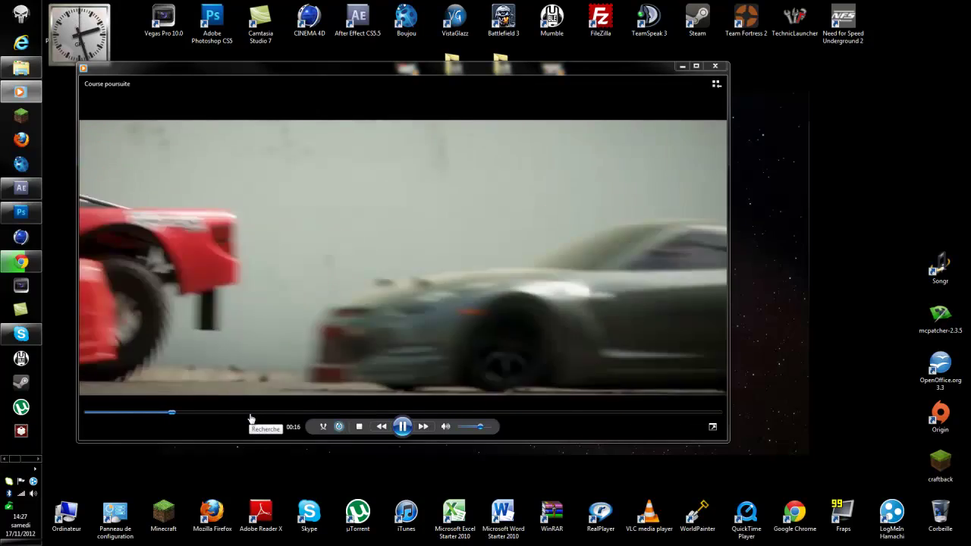
{"action": "left_click", "coordinate": [251, 415]}
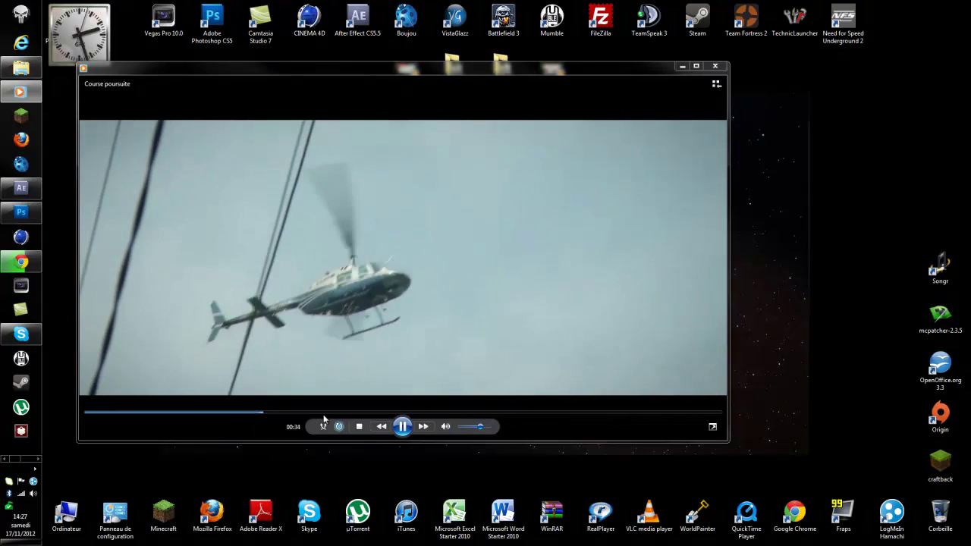
{"action": "left_click", "coordinate": [323, 414]}
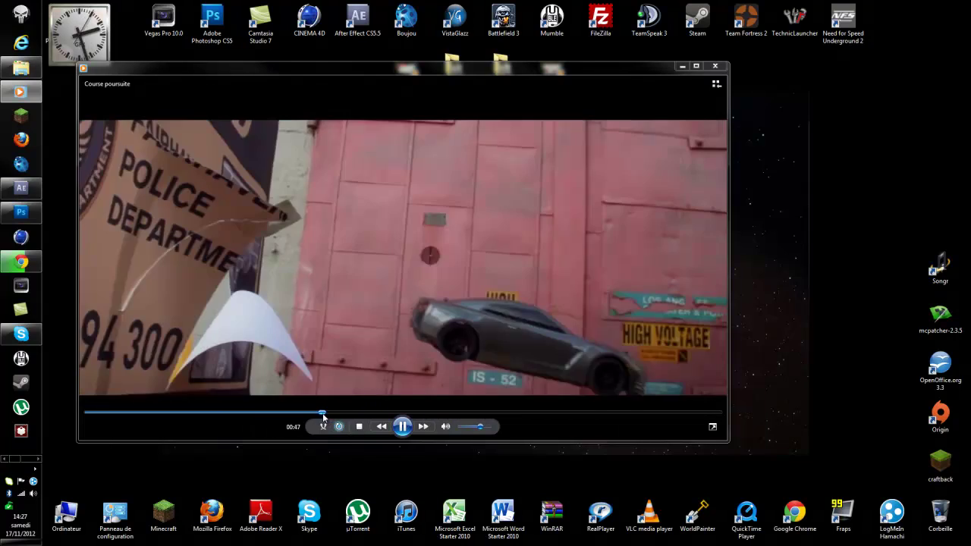
{"action": "left_click", "coordinate": [385, 415]}
{"action": "left_click", "coordinate": [403, 428]}
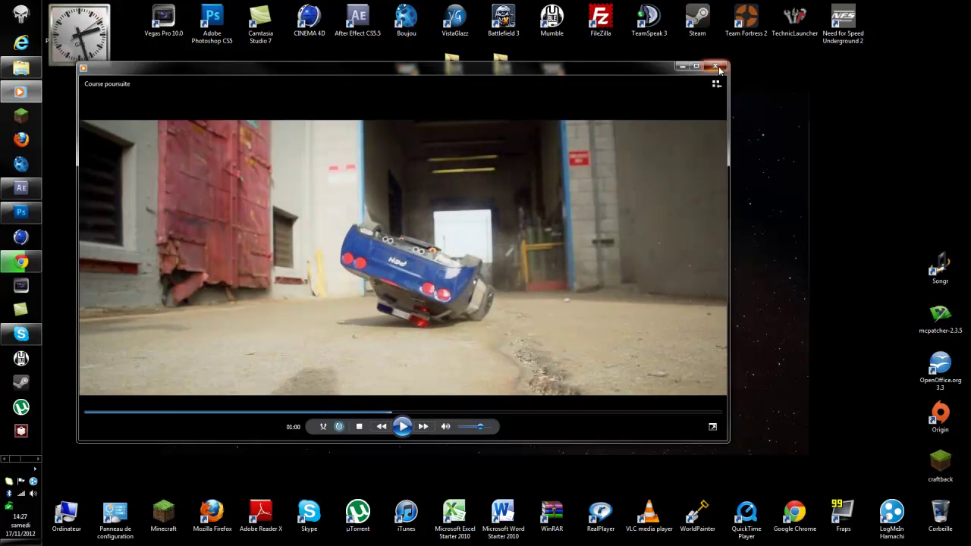
{"action": "left_click", "coordinate": [717, 66]}
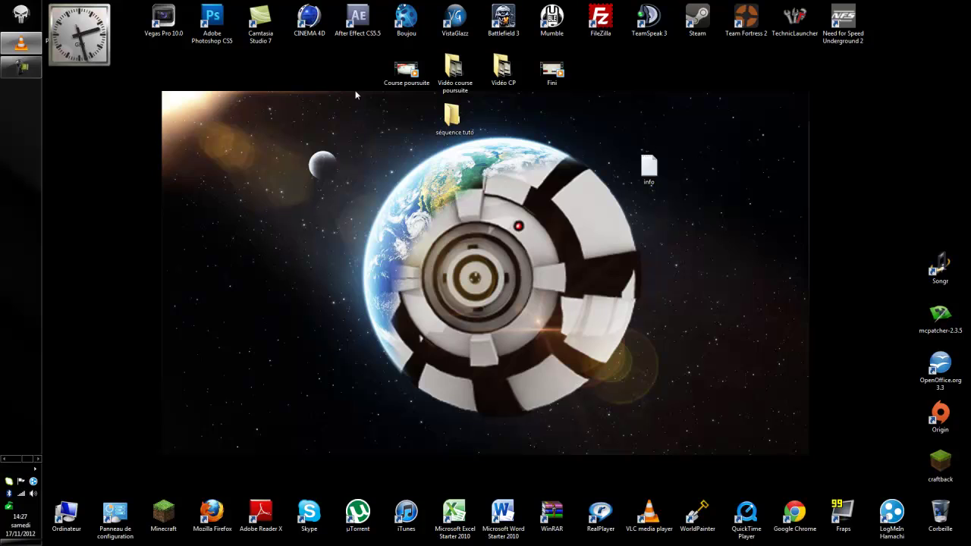
Step: Reopen the Course poursuite video, view a scene at about 0:38, pause it and close the player
{"action": "double_click", "coordinate": [422, 86]}
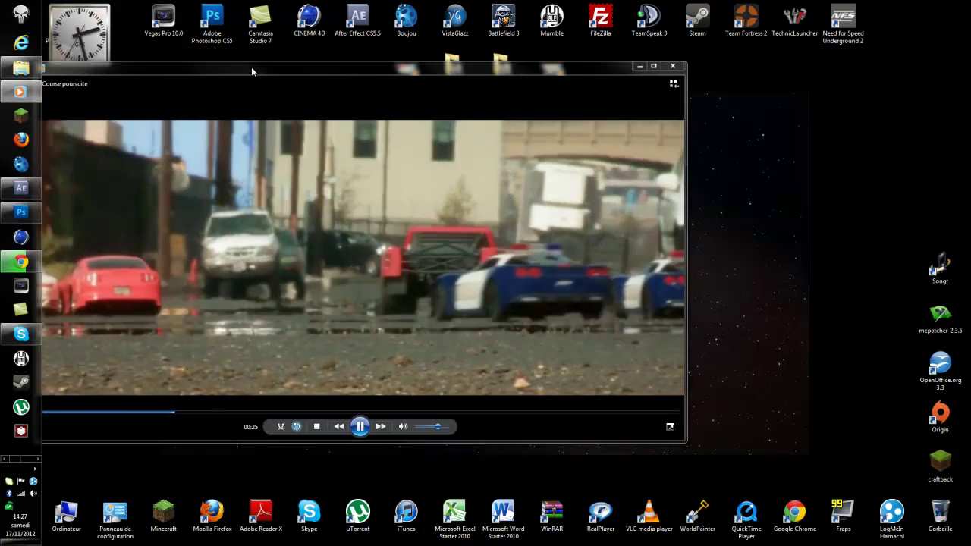
{"action": "left_click_drag", "start_coordinate": [251, 67], "coordinate": [355, 65]}
{"action": "left_click", "coordinate": [330, 410]}
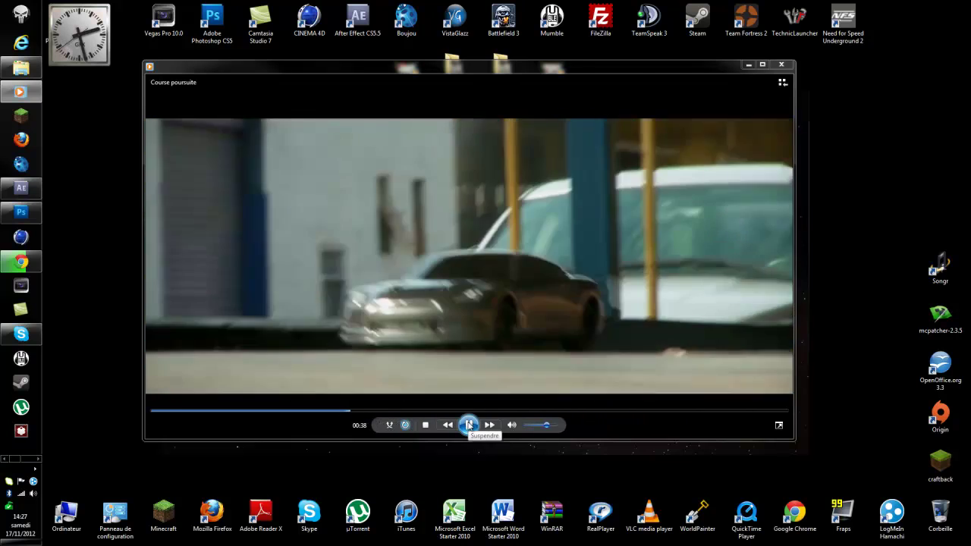
{"action": "left_click", "coordinate": [469, 424]}
{"action": "left_click", "coordinate": [781, 64]}
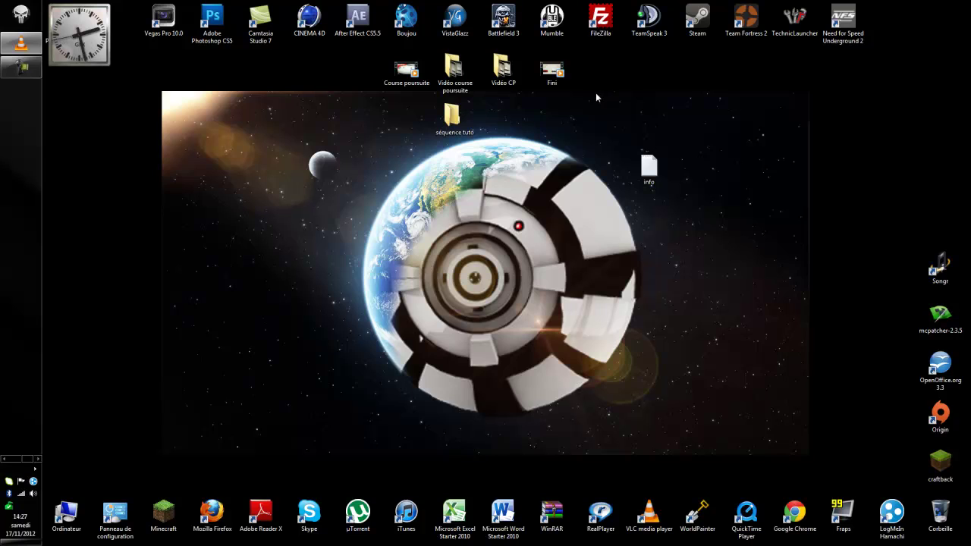
Step: Switch to After Effects, import the Course poursuite video from the desktop into the project and restore the full-size window
{"action": "left_click", "coordinate": [5, 461]}
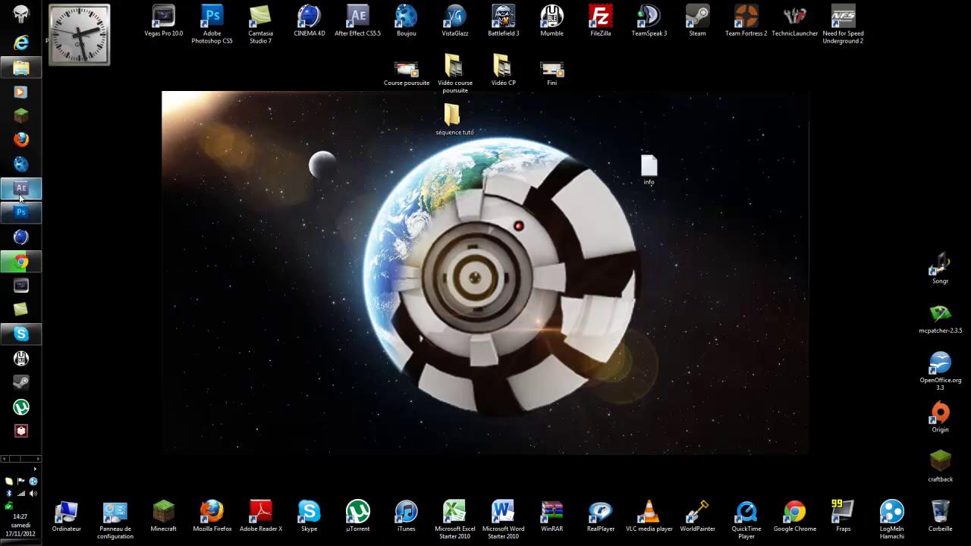
{"action": "left_click", "coordinate": [42, 185]}
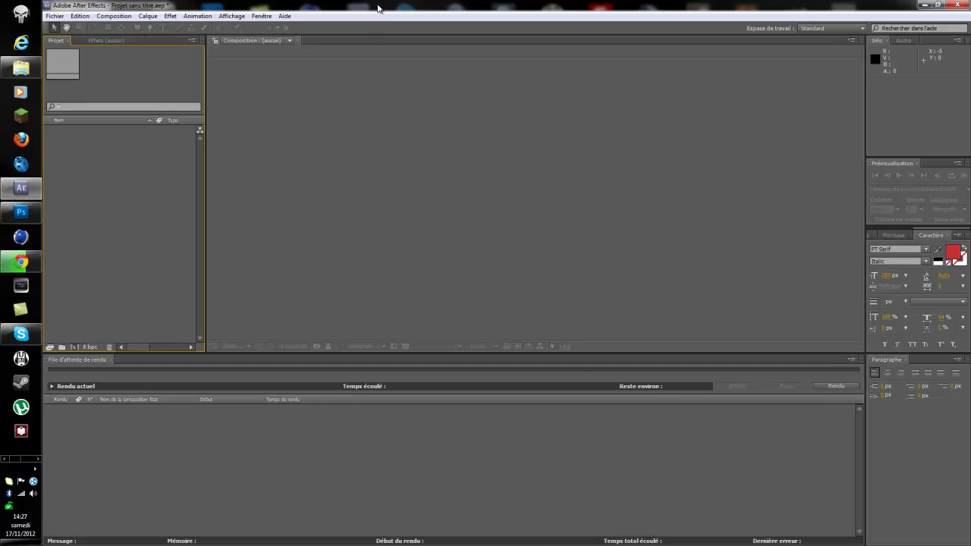
{"action": "left_click_drag", "start_coordinate": [379, 4], "coordinate": [483, 105]}
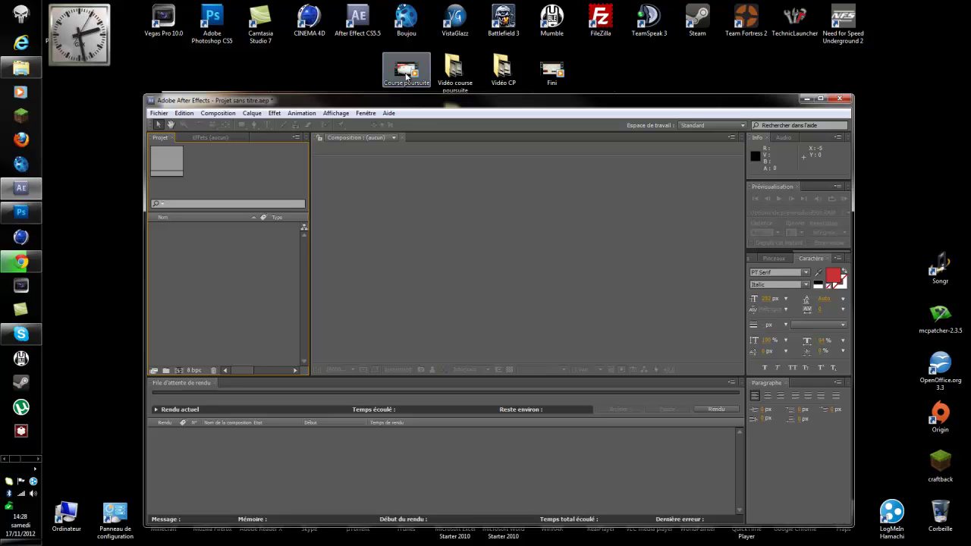
{"action": "left_click_drag", "start_coordinate": [371, 104], "coordinate": [240, 251]}
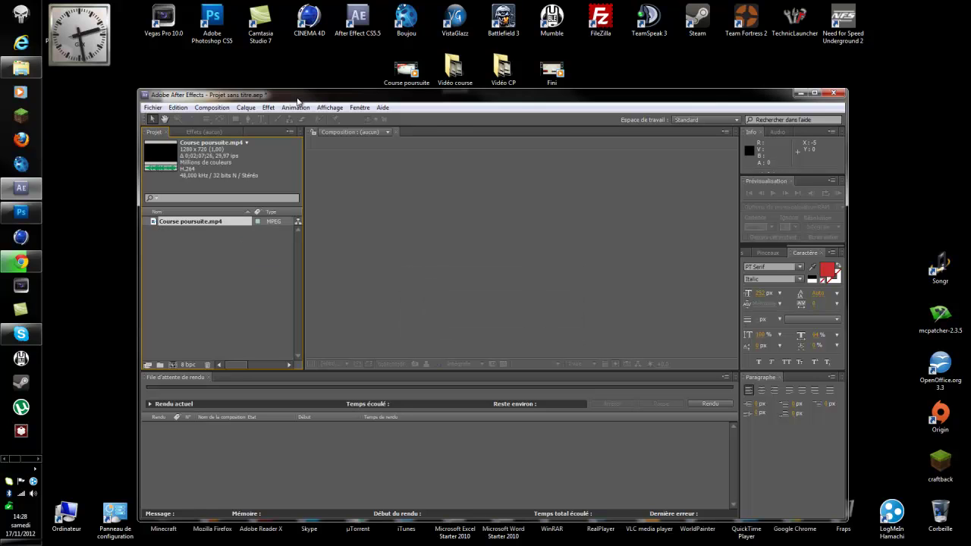
{"action": "left_click_drag", "start_coordinate": [255, 100], "coordinate": [243, 0]}
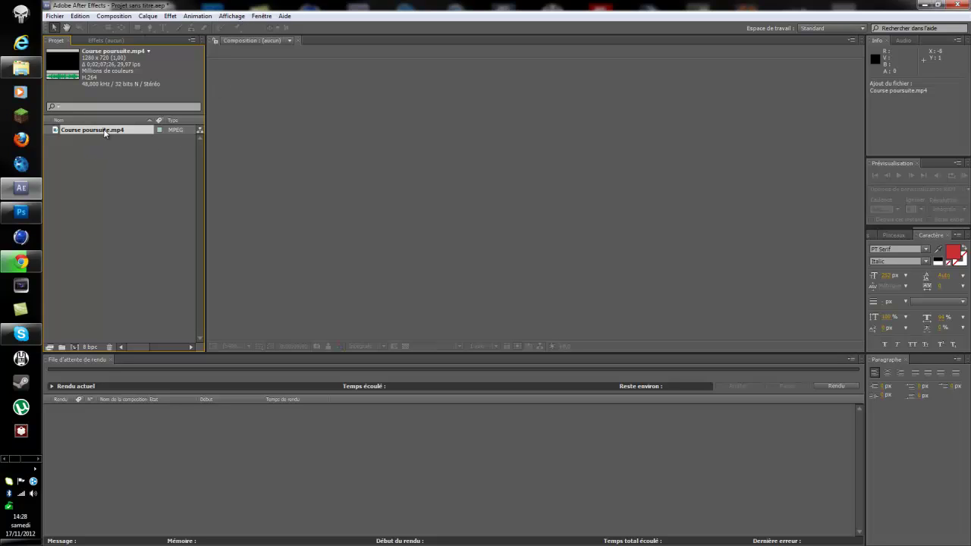
{"action": "left_click_drag", "start_coordinate": [101, 135], "coordinate": [75, 348]}
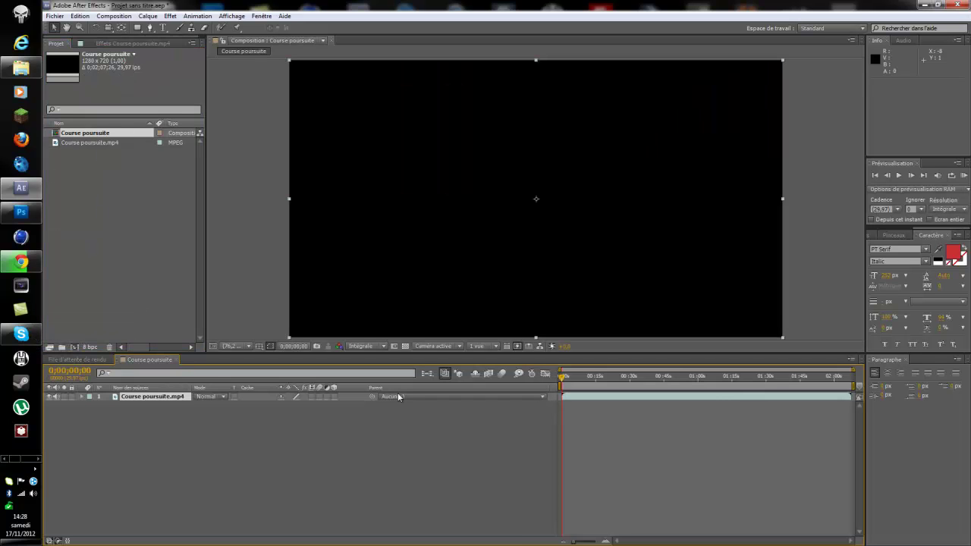
{"action": "mouse_move", "coordinate": [607, 377]}
{"action": "left_mouse_down"}
{"action": "mouse_move", "coordinate": [722, 378]}
{"action": "mouse_move", "coordinate": [587, 379]}
{"action": "mouse_move", "coordinate": [604, 380]}
{"action": "left_mouse_up"}
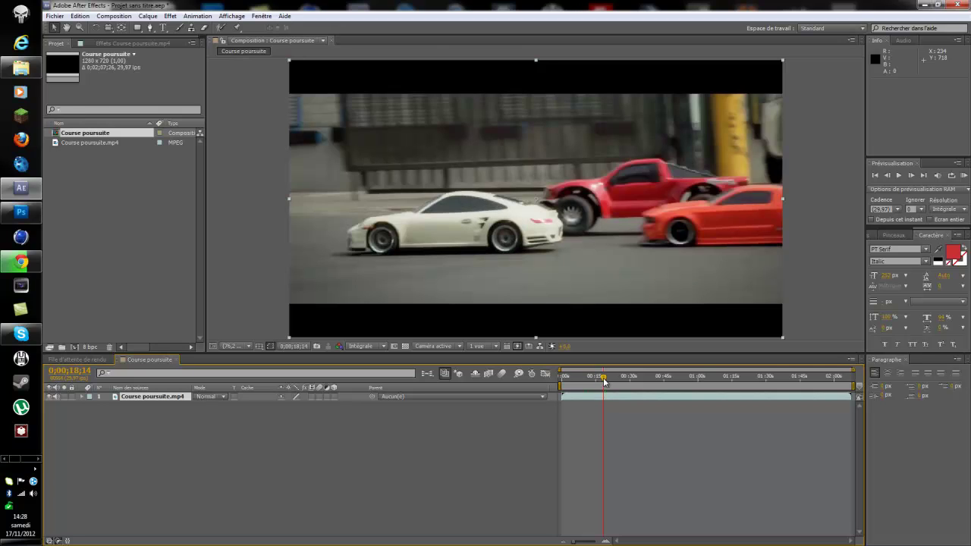
{"action": "key", "text": "s"}
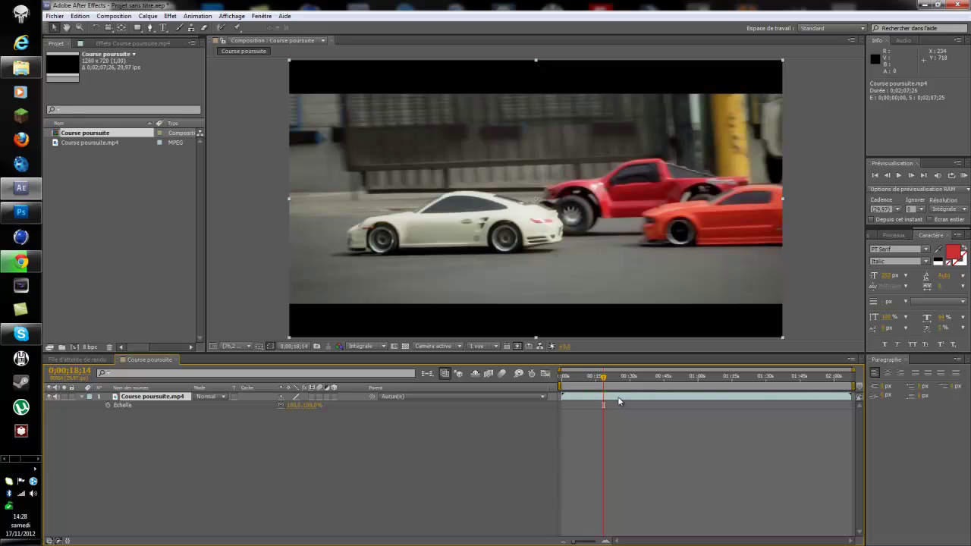
{"action": "key", "text": "ctrl+z"}
Step: Create a composition from Course poursuite.mp4 and trim the end of its layer to about 0;00;23;24
{"action": "left_click_drag", "start_coordinate": [101, 135], "coordinate": [76, 346]}
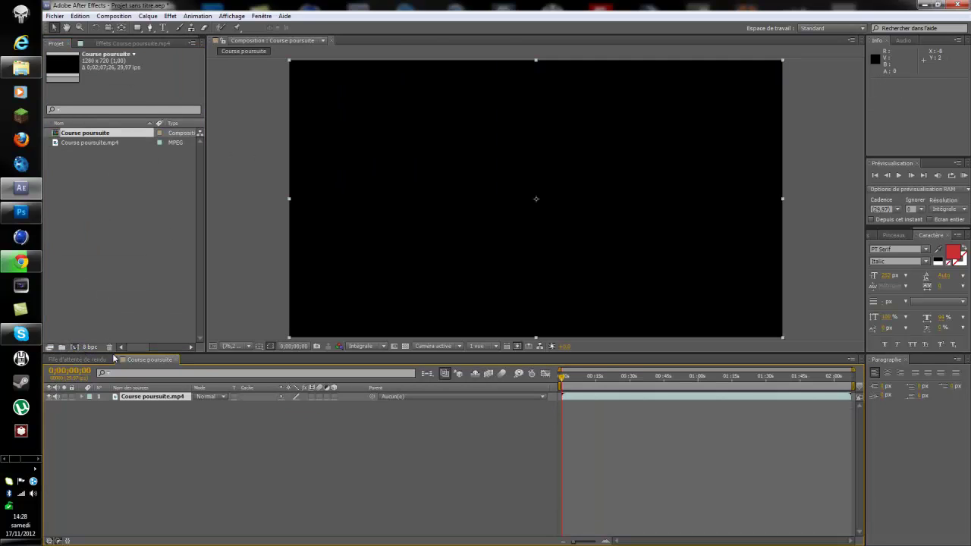
{"action": "left_click", "coordinate": [616, 377]}
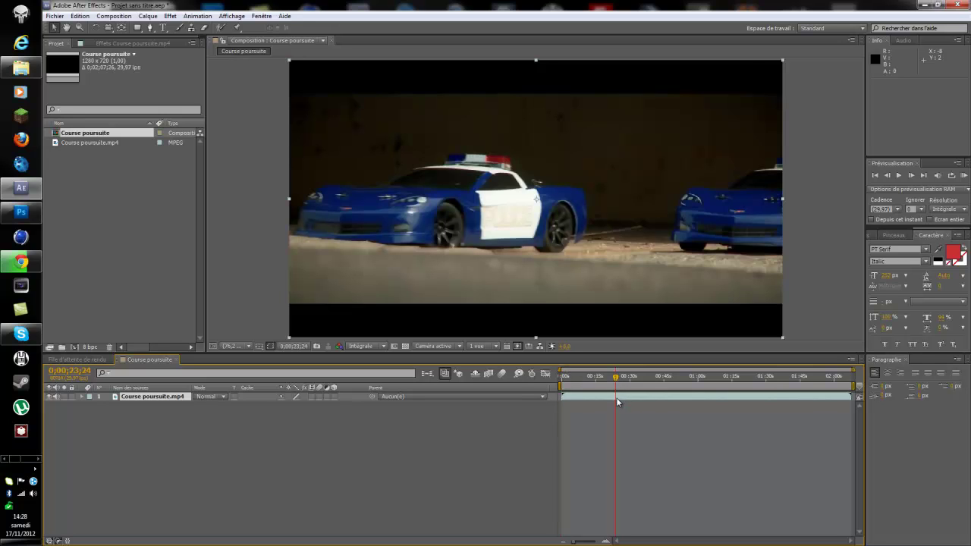
{"action": "left_click_drag", "start_coordinate": [851, 396], "coordinate": [616, 397]}
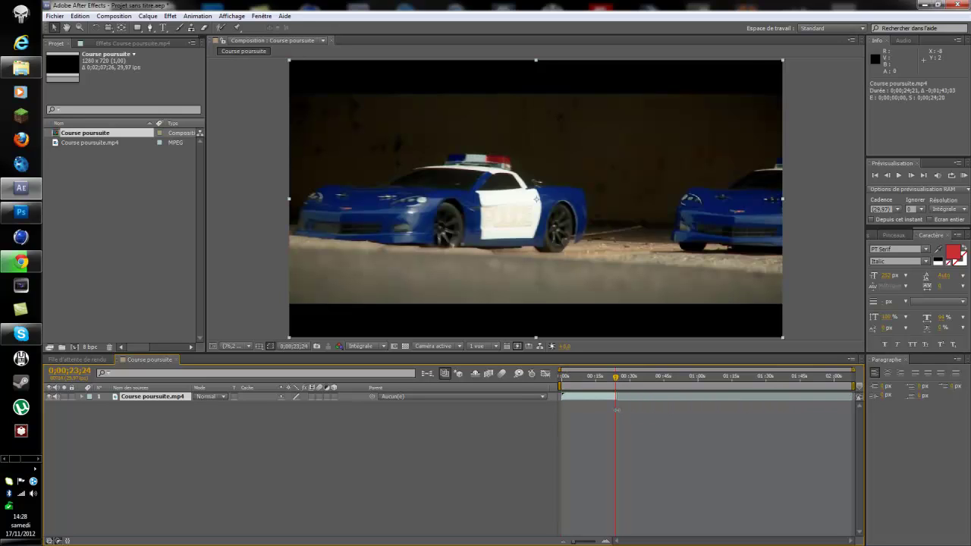
Step: Shorten the Course poursuite.mp4 layer further by trimming its end at 0;00;05;10
{"action": "left_click", "coordinate": [114, 16]}
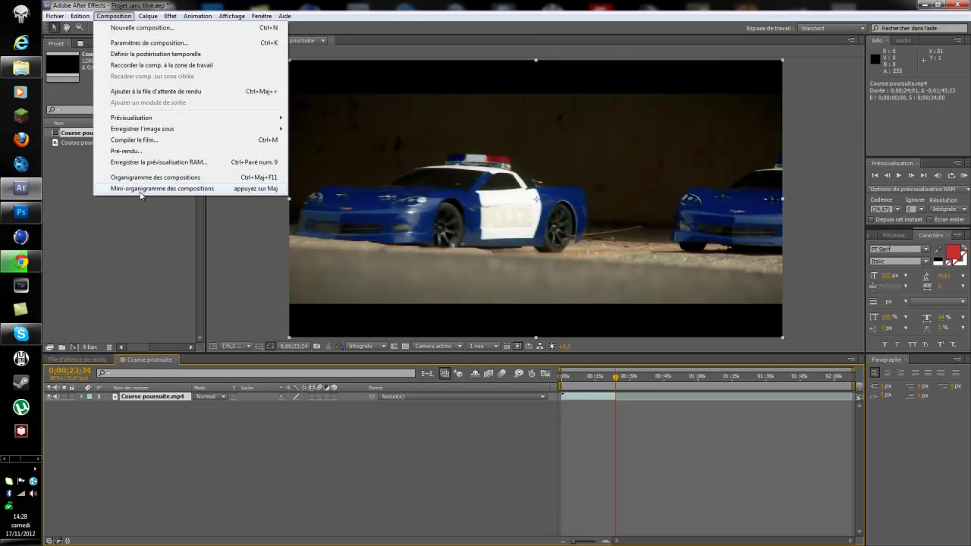
{"action": "left_click", "coordinate": [616, 381]}
{"action": "left_click_drag", "start_coordinate": [616, 381], "coordinate": [574, 378]}
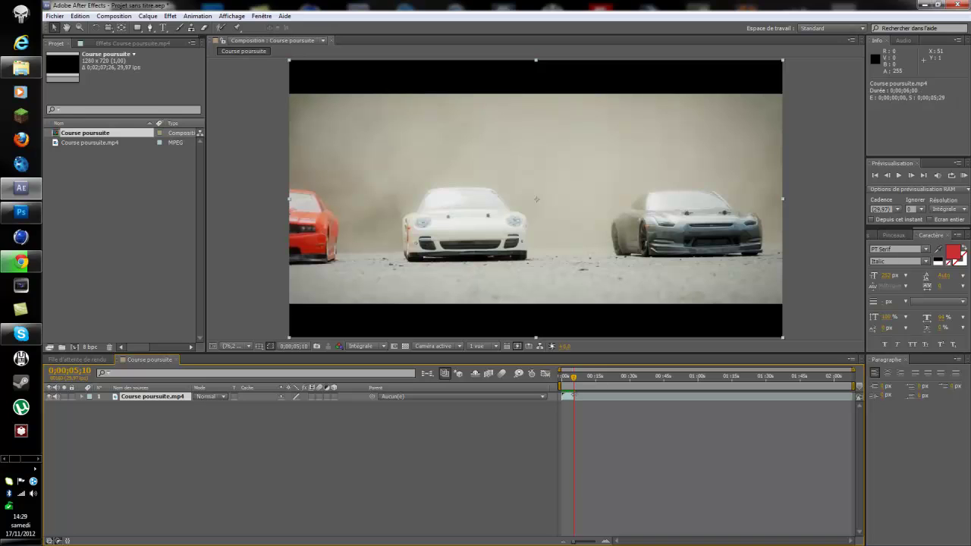
{"action": "key", "text": "alt+bracketright"}
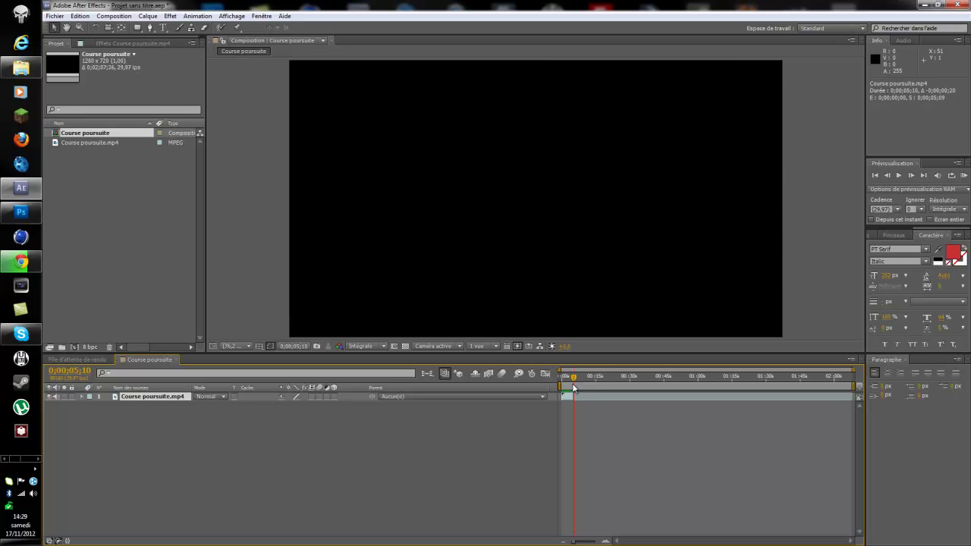
Step: Shorten the Course poursuite composition's work area so it ends at 0;00;05;09, at the end of the trimmed layer
{"action": "left_click_drag", "start_coordinate": [573, 387], "coordinate": [566, 383]}
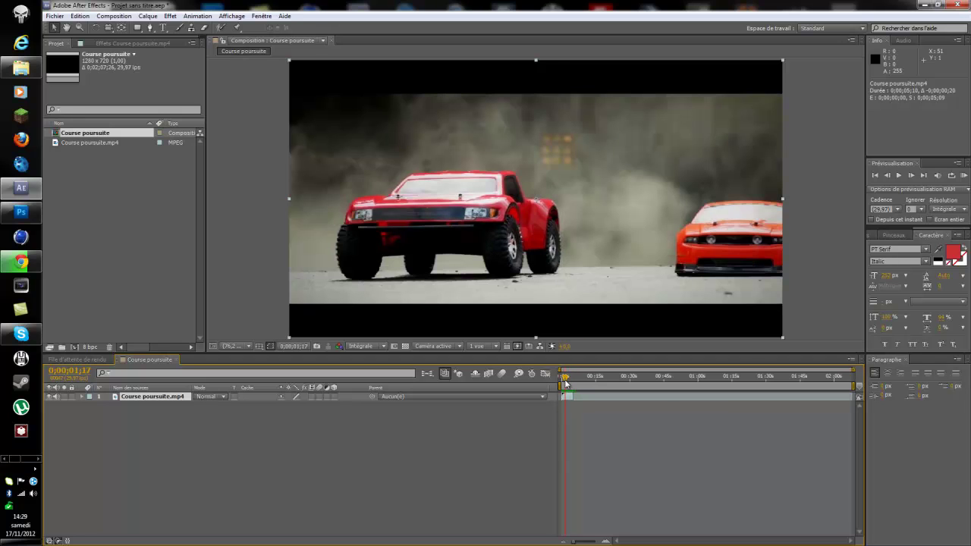
{"action": "left_click", "coordinate": [118, 16]}
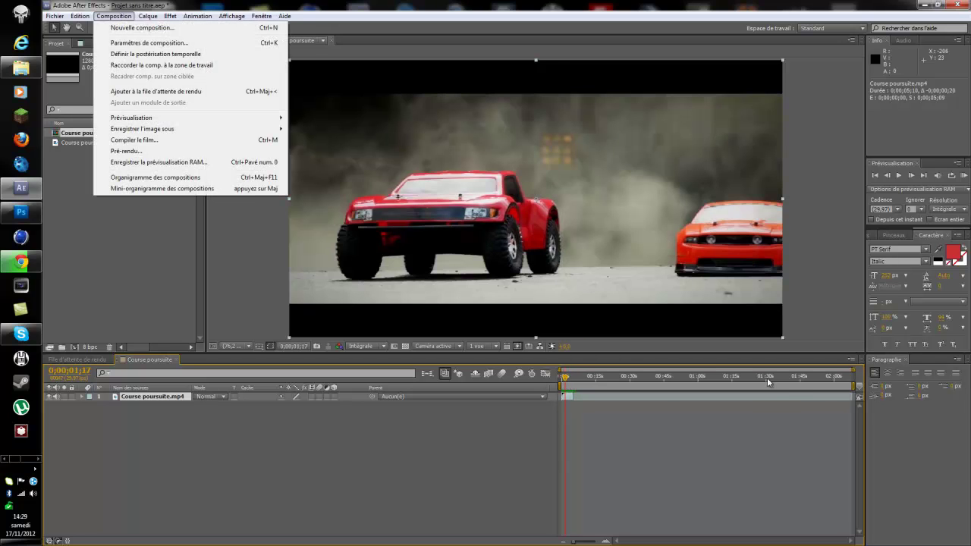
{"action": "left_click_drag", "start_coordinate": [853, 387], "coordinate": [575, 386]}
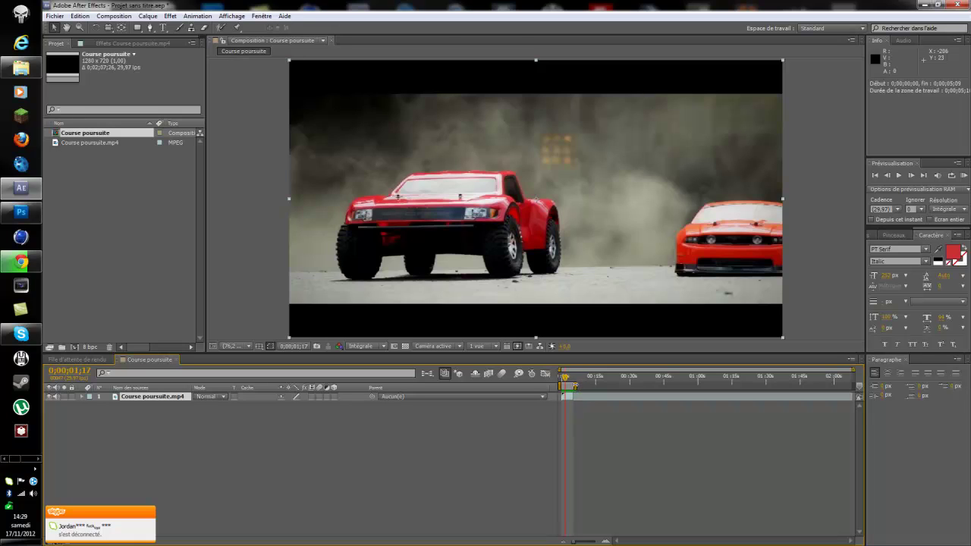
Step: Set the Course poursuite composition's duration to 0;00;04;00 and scrub through it to 0;00;03;29
{"action": "left_click", "coordinate": [114, 16]}
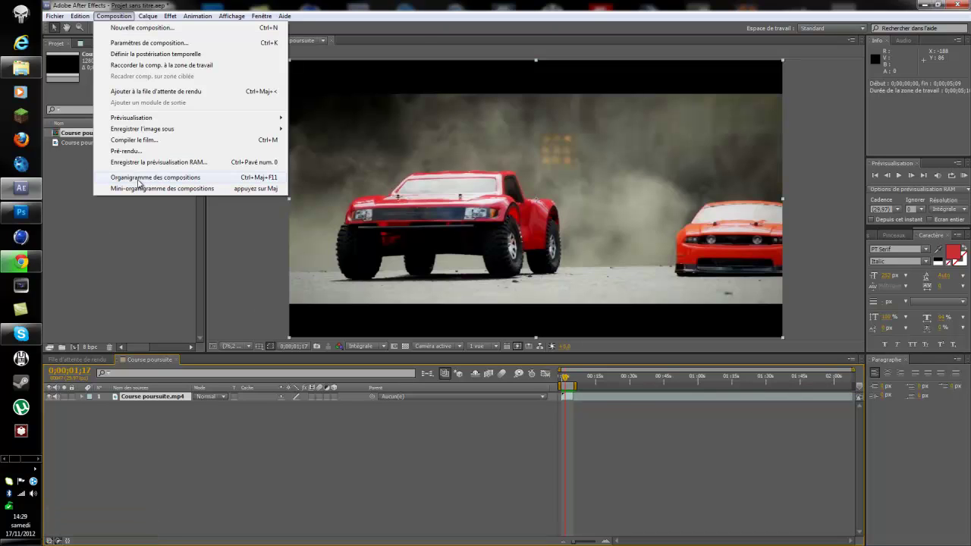
{"action": "left_click", "coordinate": [157, 45]}
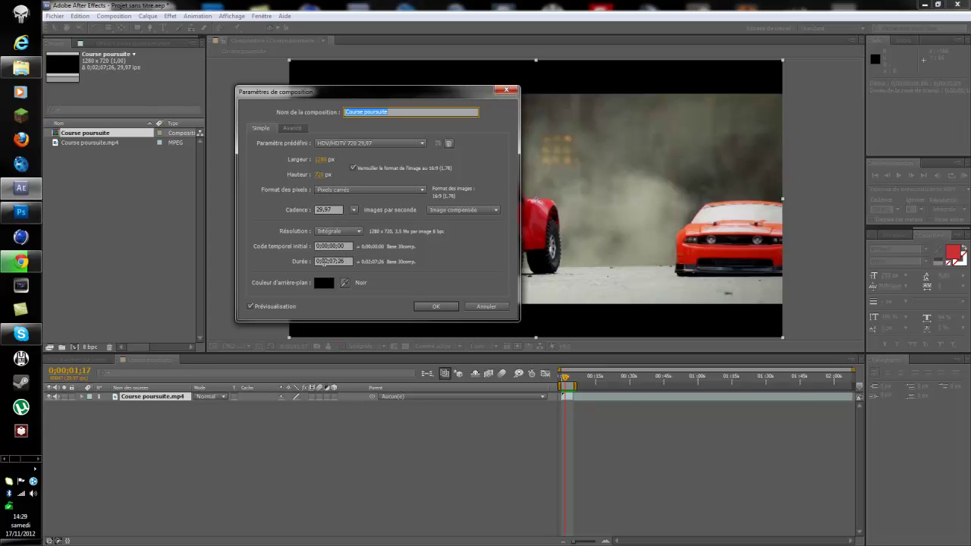
{"action": "left_click_drag", "start_coordinate": [325, 262], "coordinate": [338, 263]}
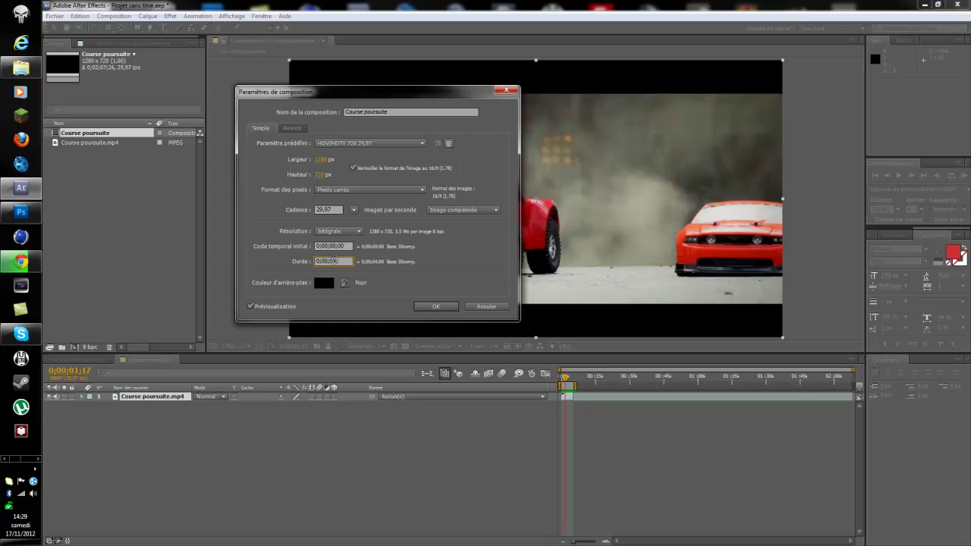
{"action": "left_click", "coordinate": [436, 307]}
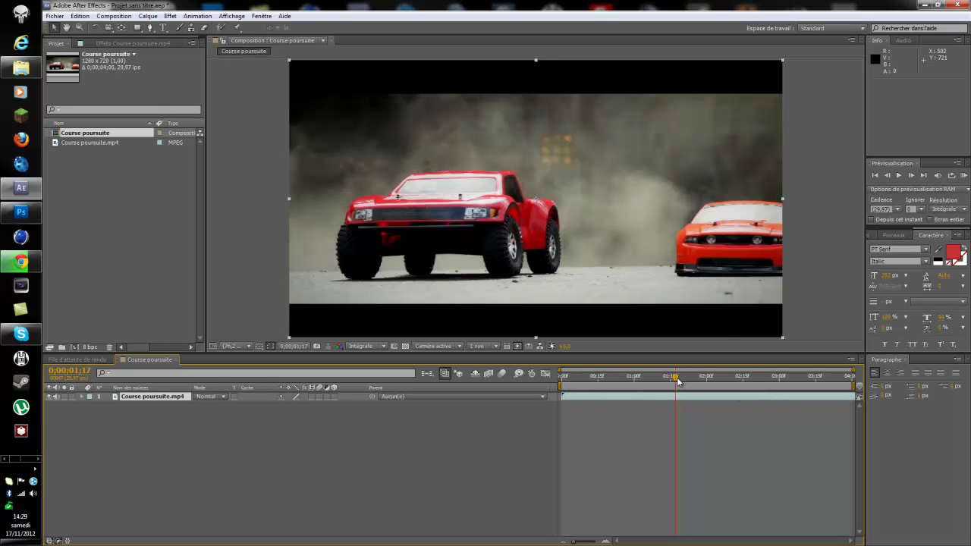
{"action": "left_click_drag", "start_coordinate": [676, 376], "coordinate": [891, 394]}
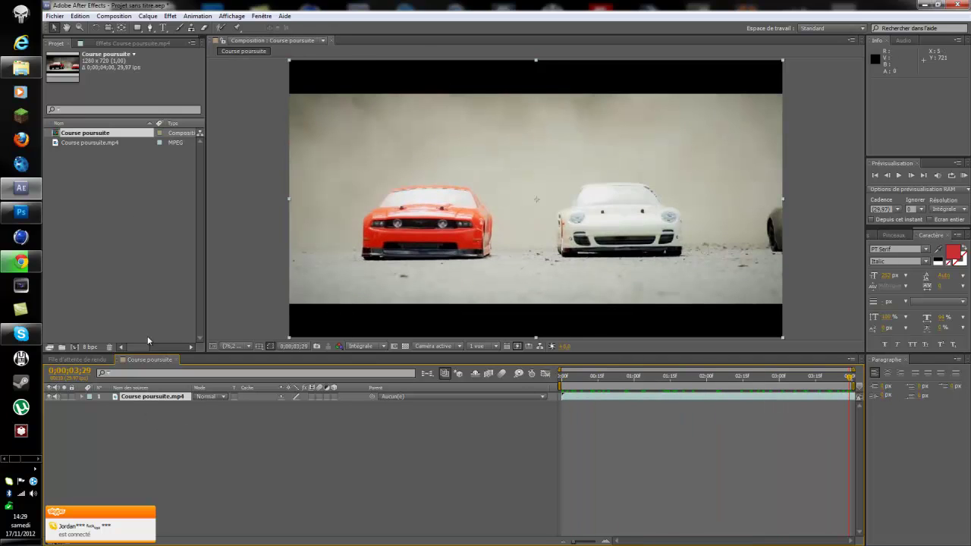
Step: Add the Course poursuite composition to the render queue and accept its render settings with optimal quality and full resolution
{"action": "left_click", "coordinate": [114, 16]}
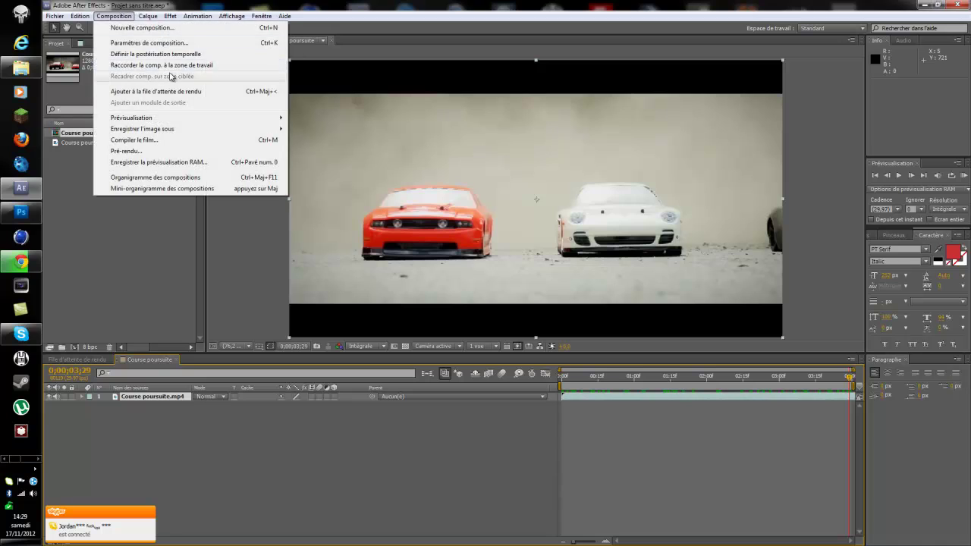
{"action": "left_click", "coordinate": [174, 92]}
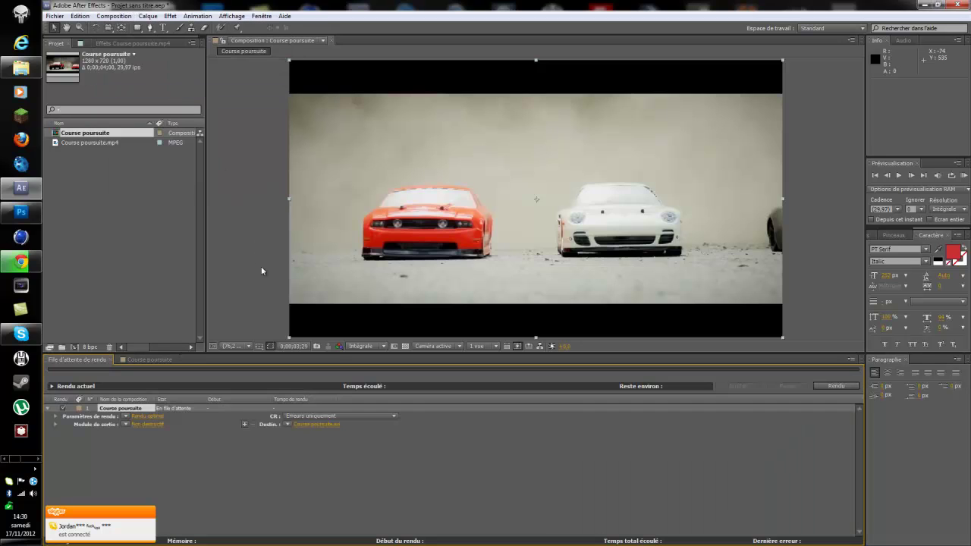
{"action": "left_click", "coordinate": [149, 417]}
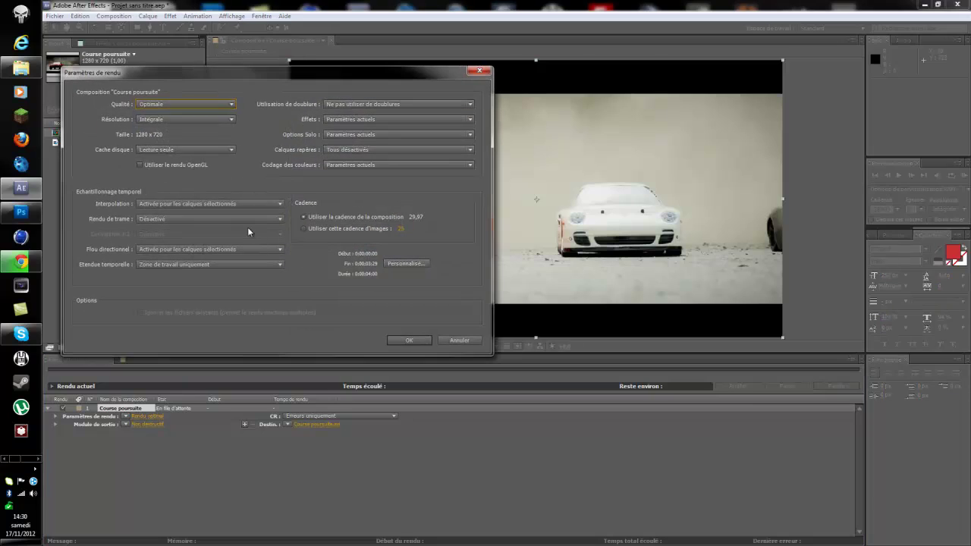
{"action": "left_click", "coordinate": [407, 340]}
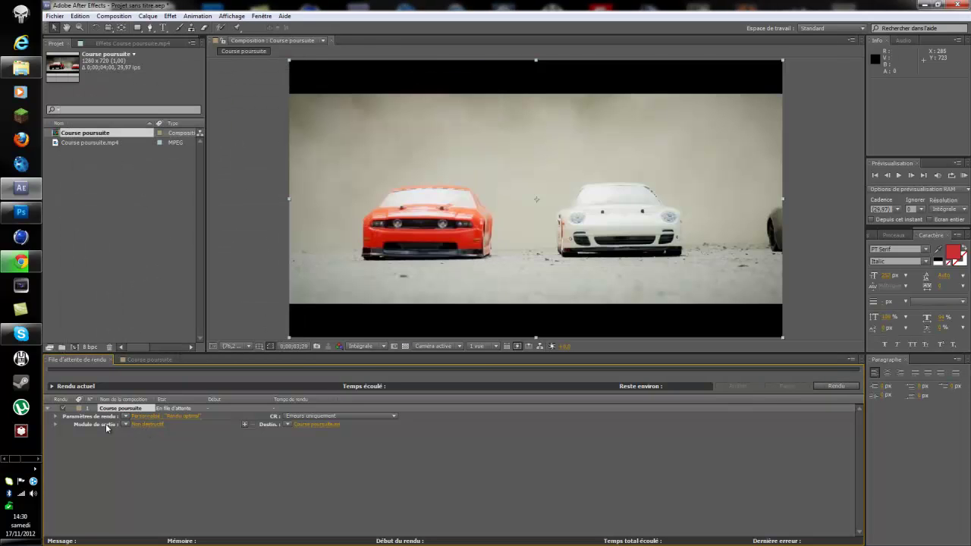
Step: Set the output module format of the queued Course poursuite render to a PNG sequence
{"action": "left_click", "coordinate": [150, 423]}
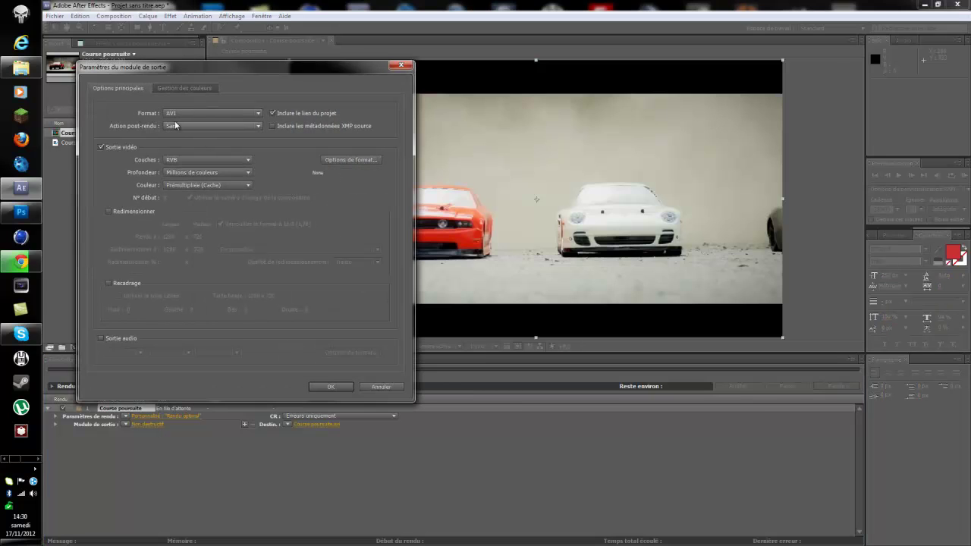
{"action": "left_click", "coordinate": [201, 114]}
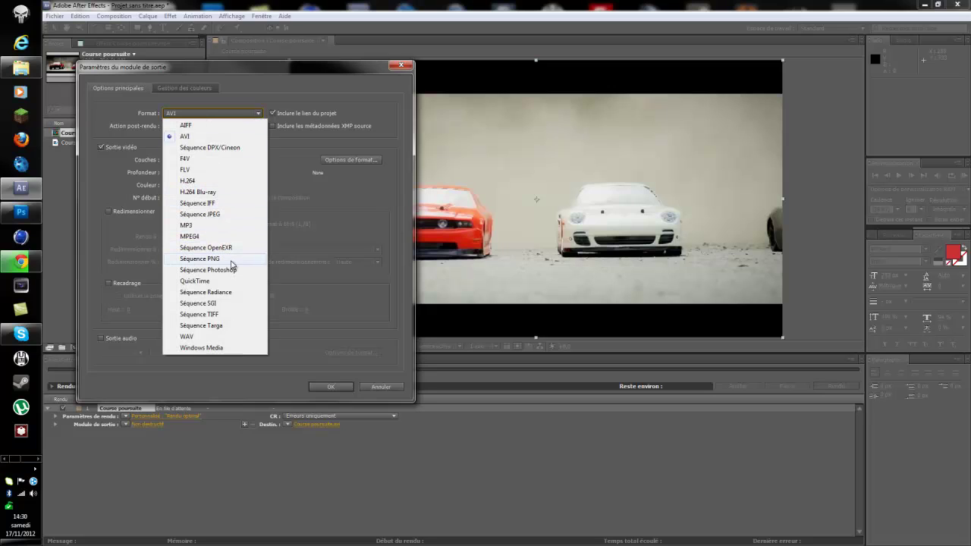
{"action": "left_click", "coordinate": [195, 260]}
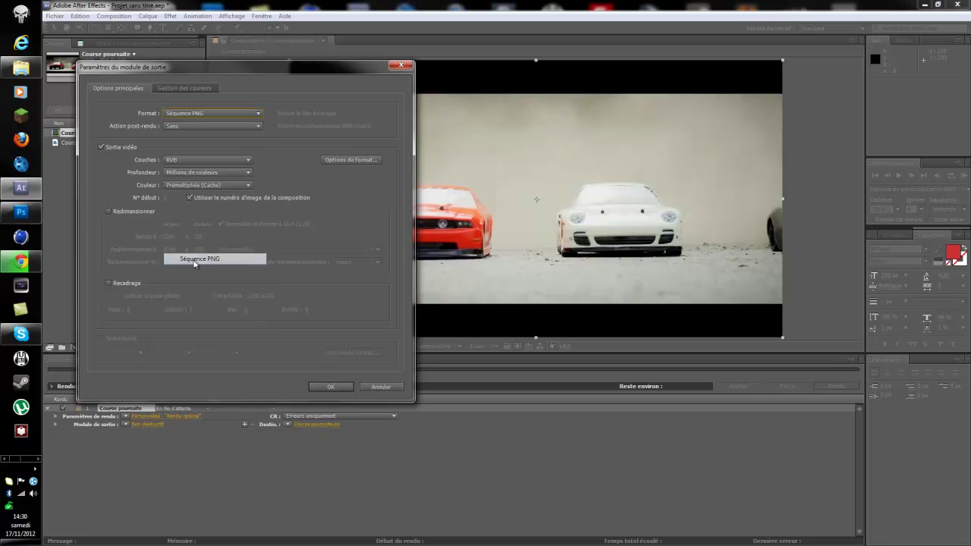
{"action": "left_click", "coordinate": [327, 388]}
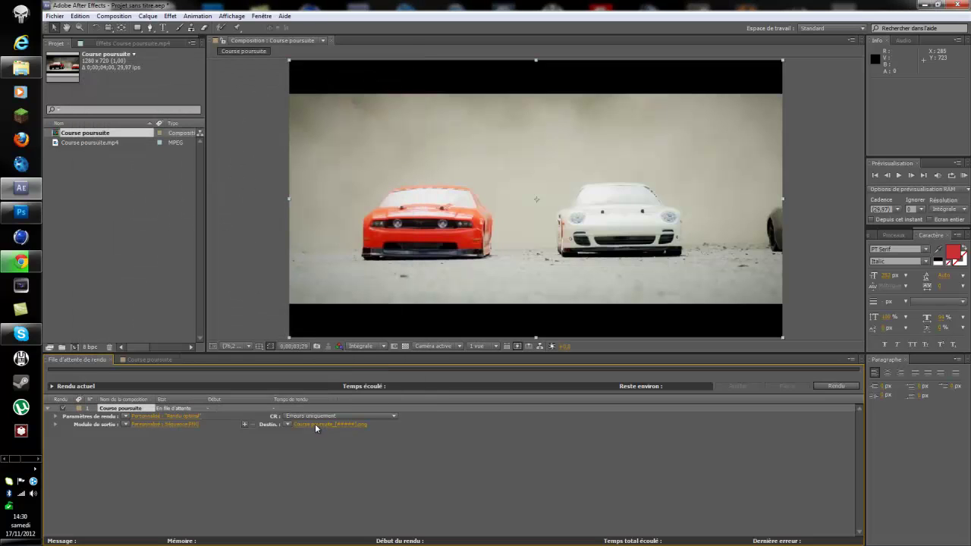
Step: Set the render destination to the séquence tuto folder on the desktop, keeping the name Course poursuite_[#####], and start the render
{"action": "left_click", "coordinate": [315, 424]}
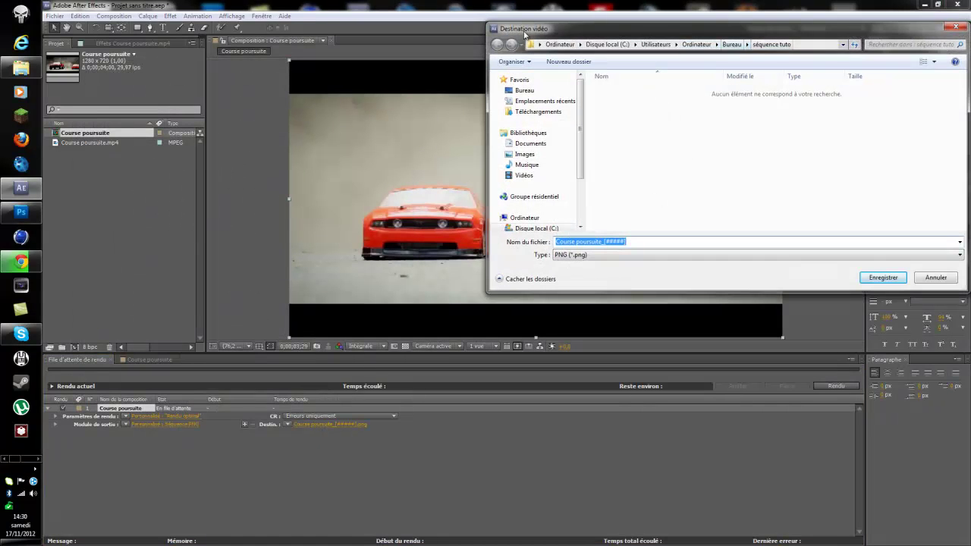
{"action": "left_click", "coordinate": [524, 90]}
{"action": "left_click", "coordinate": [745, 191]}
{"action": "scroll", "coordinate": [746, 196], "scroll_direction": "down", "scroll_amount": 1}
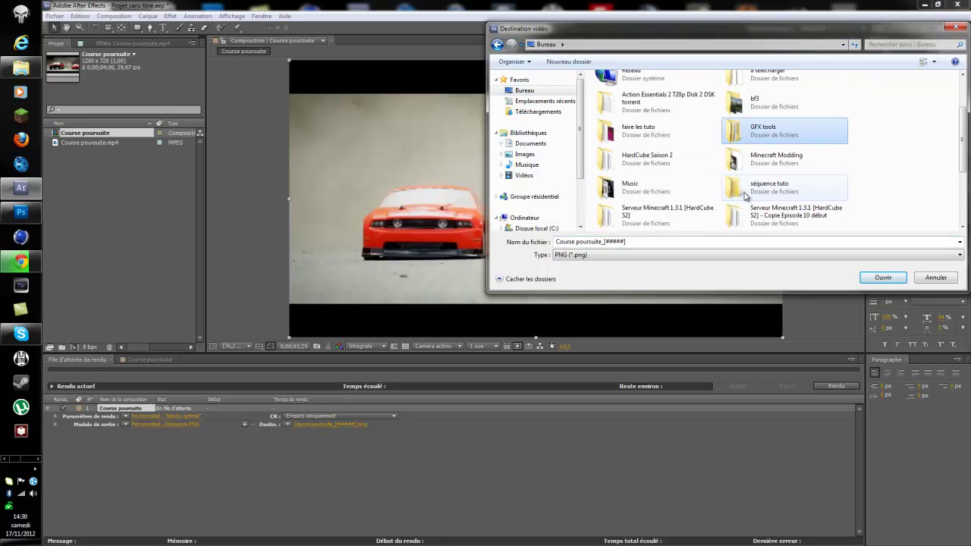
{"action": "double_click", "coordinate": [746, 193]}
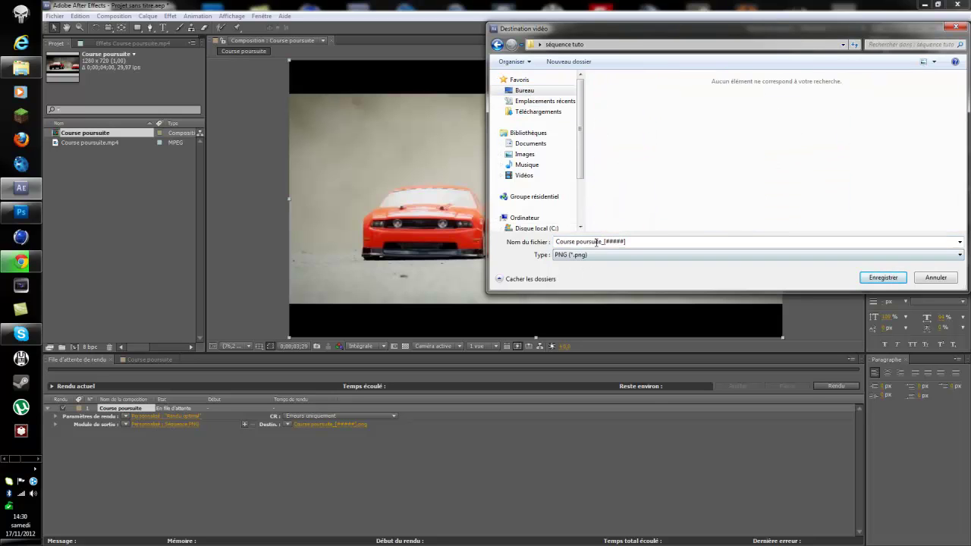
{"action": "left_click", "coordinate": [873, 279]}
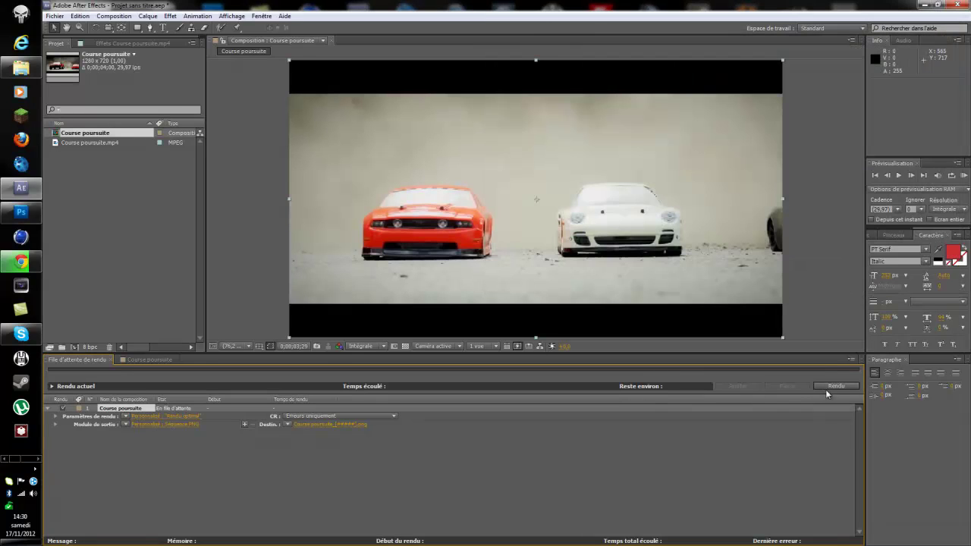
{"action": "left_click", "coordinate": [828, 385]}
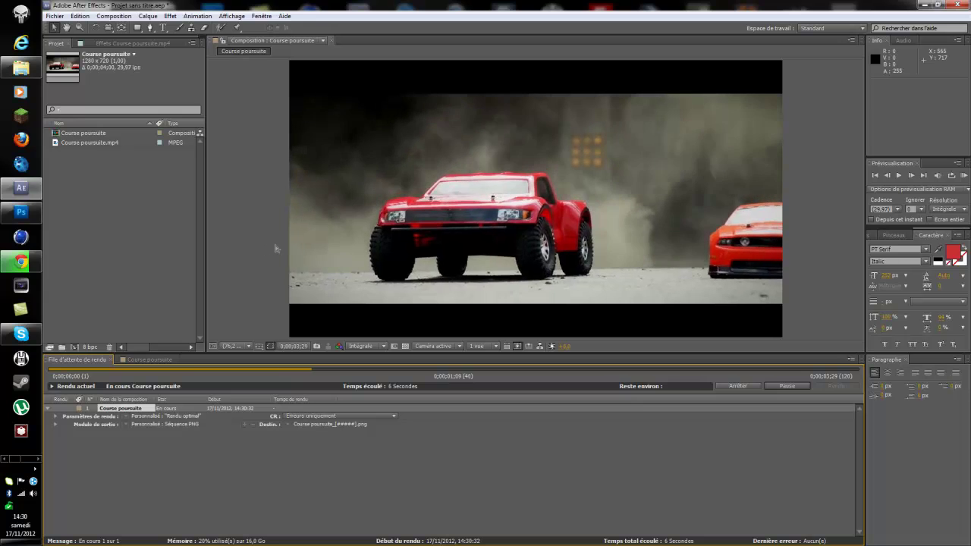
{"action": "left_click", "coordinate": [924, 4]}
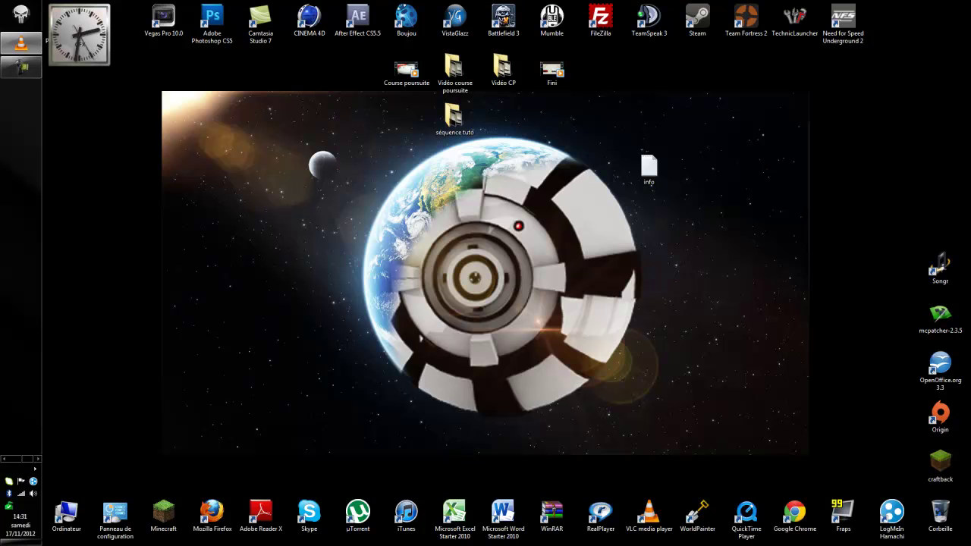
{"action": "left_click", "coordinate": [13, 459]}
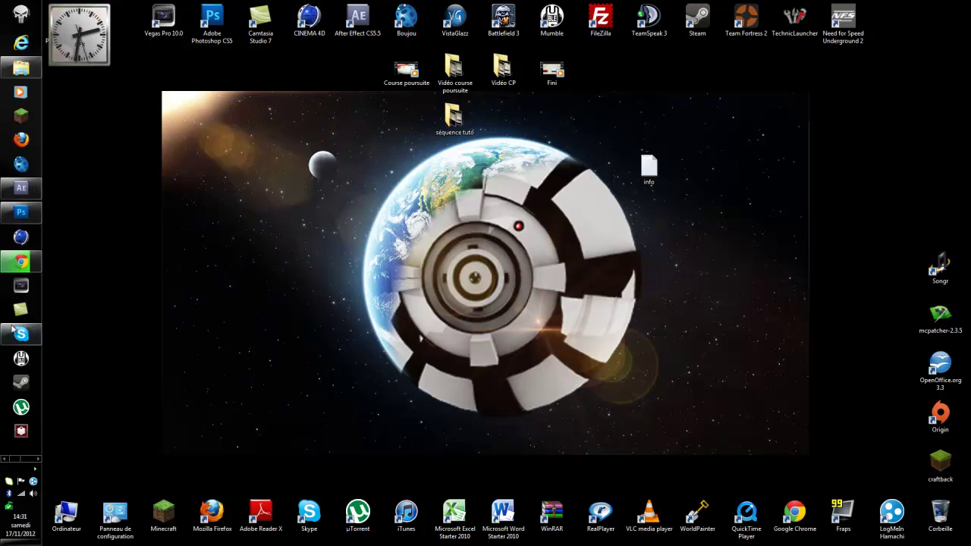
{"action": "mouse_move", "coordinate": [22, 262]}
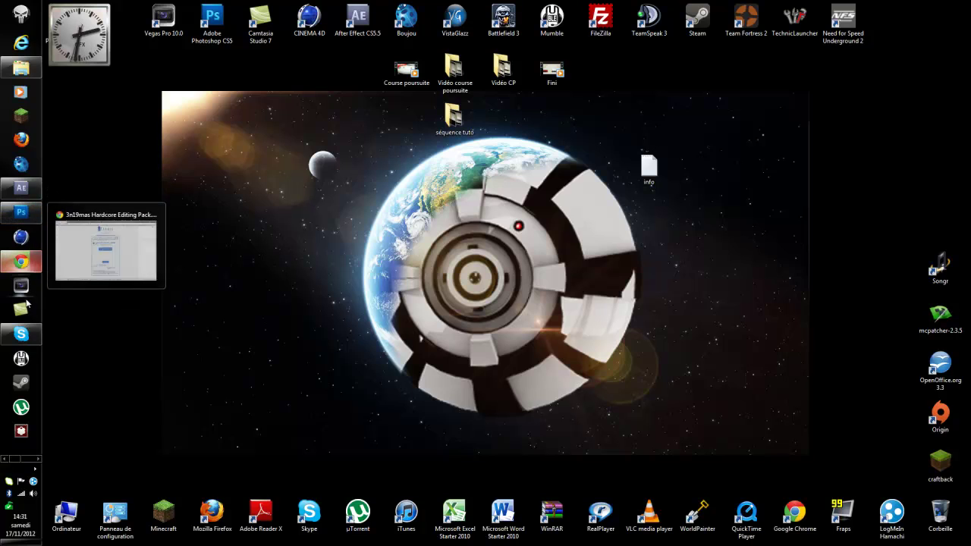
{"action": "left_click", "coordinate": [9, 192]}
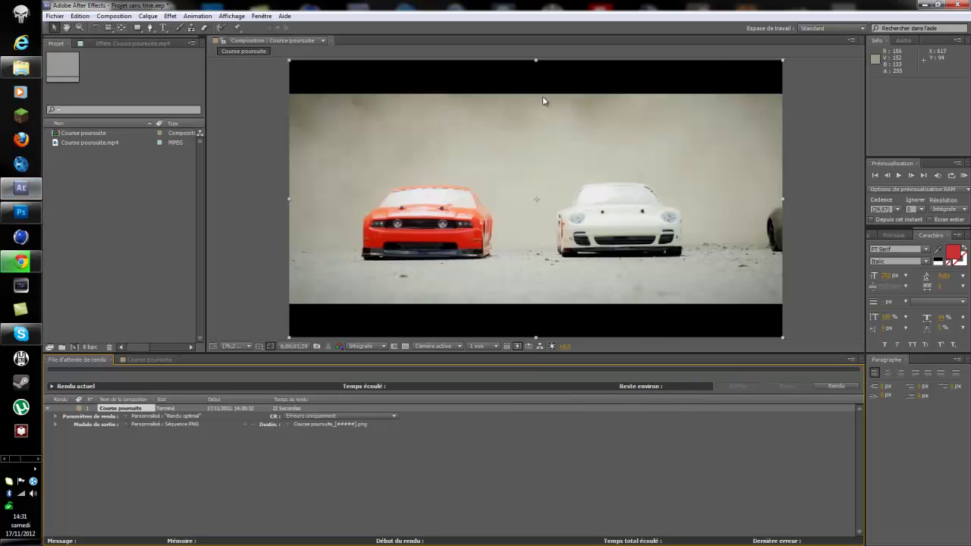
Step: Save the project on the desktop as "séquence tuto png" and close After Effects
{"action": "left_click", "coordinate": [956, 7]}
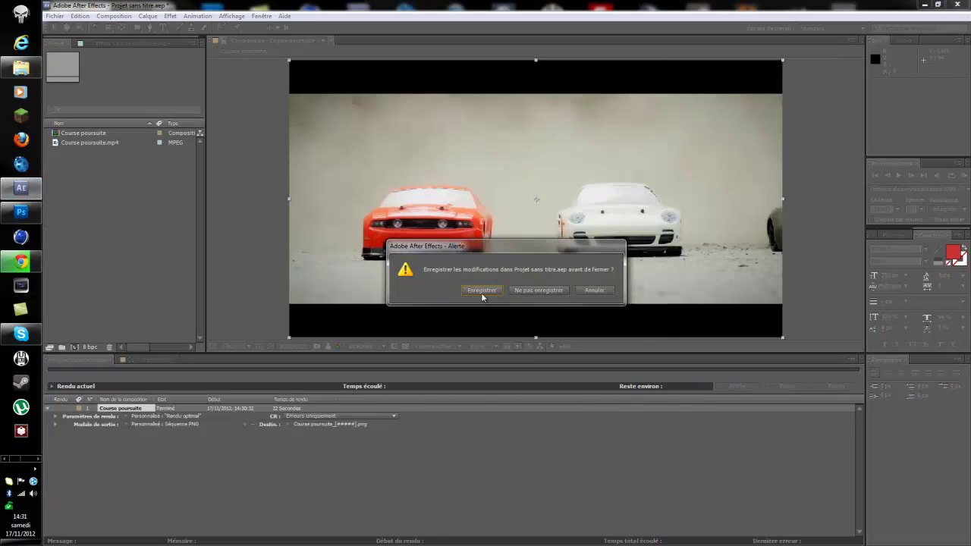
{"action": "key", "text": "Return"}
{"action": "left_click", "coordinate": [525, 91]}
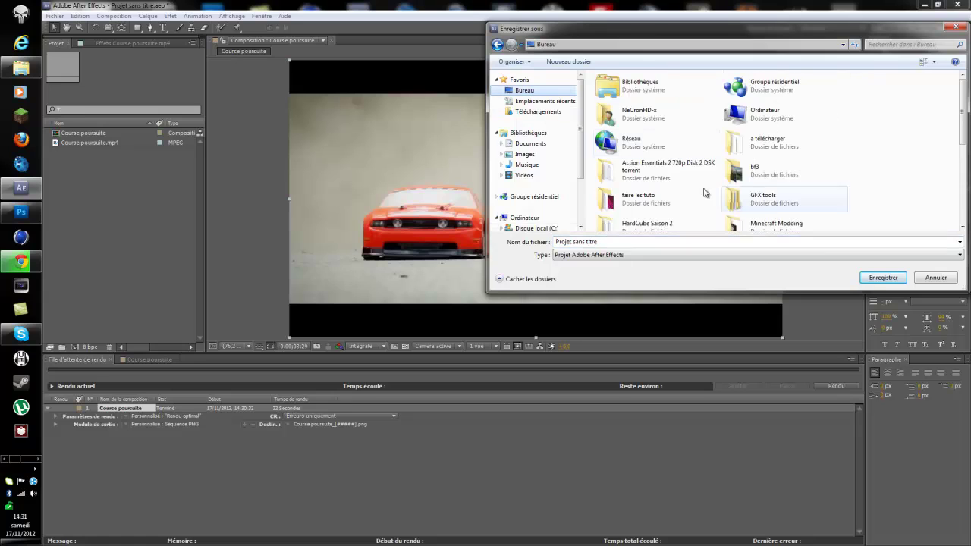
{"action": "left_click", "coordinate": [729, 244]}
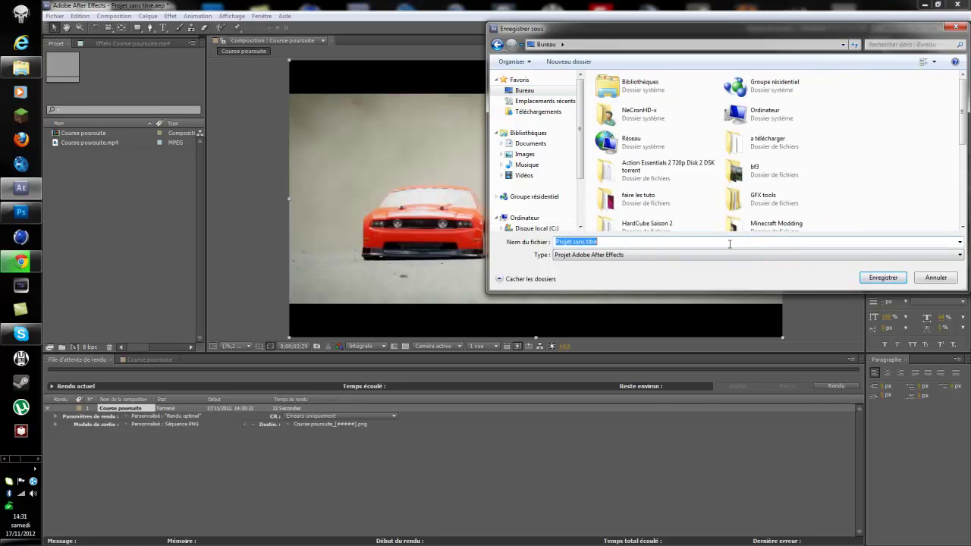
{"action": "type", "text": "séquence"}
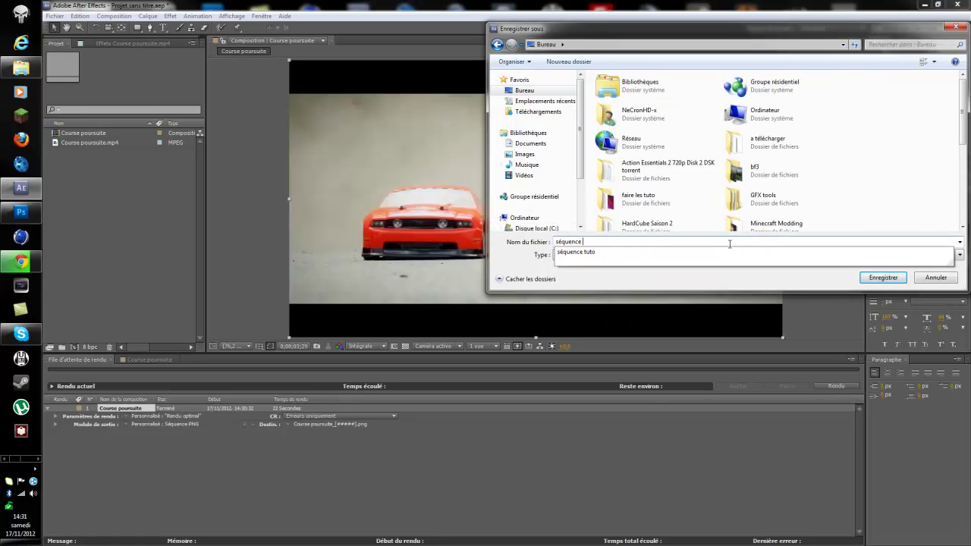
{"action": "type", "text": " tuto png"}
{"action": "key", "text": "Return"}
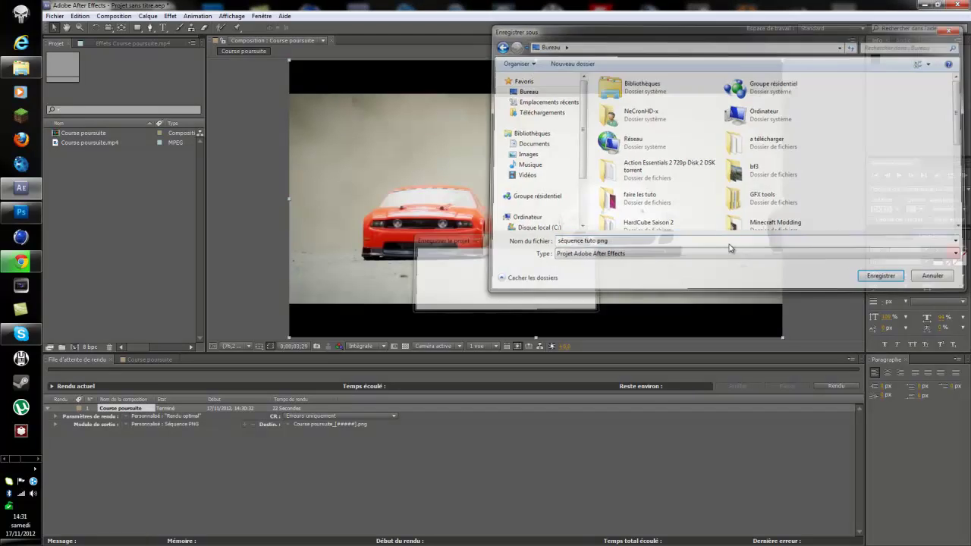
{"action": "left_click", "coordinate": [959, 5]}
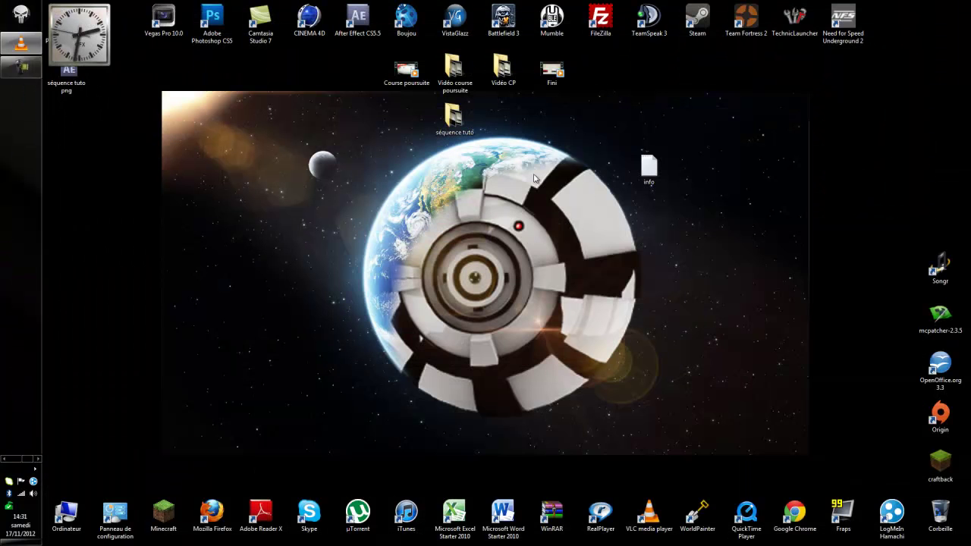
Step: Place the séquence tuto png project file below the séquence tuto folder on the desktop, and open the folder to browse its frames
{"action": "left_click_drag", "start_coordinate": [68, 72], "coordinate": [454, 118]}
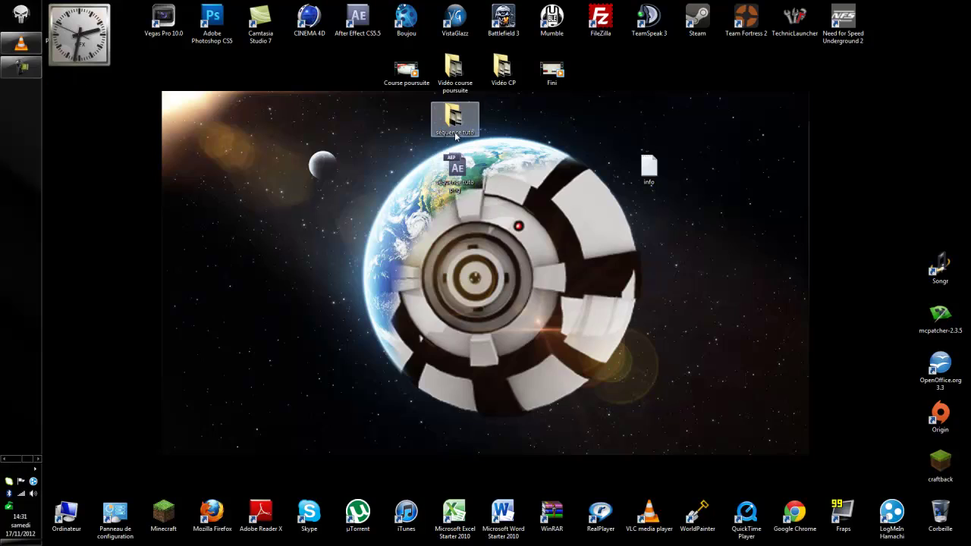
{"action": "double_click", "coordinate": [455, 115]}
{"action": "left_click", "coordinate": [889, 163]}
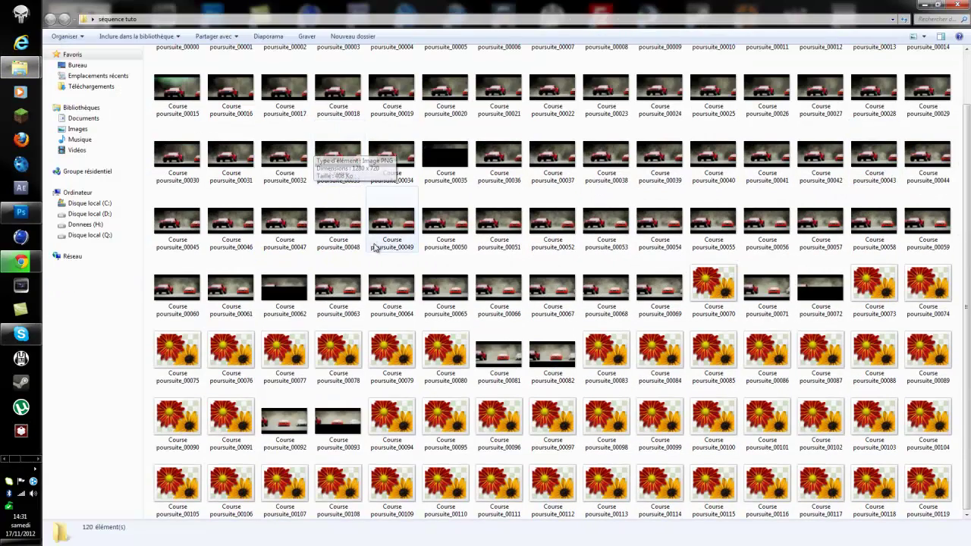
{"action": "scroll", "coordinate": [274, 279], "scroll_direction": "up", "scroll_amount": 2}
Step: Open the frame Course poursuite_00031 in the photo viewer and step forward through the following rendered frames
{"action": "double_click", "coordinate": [247, 207]}
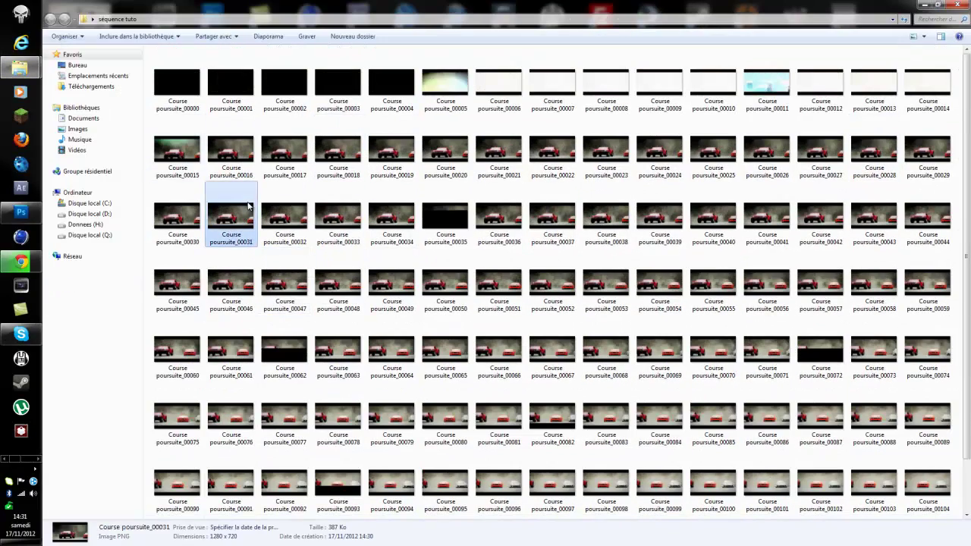
{"action": "key", "text": "Right"}
{"action": "key", "text": "Right"}
{"action": "key", "text": "Right"}
{"action": "key", "text": "Right"}
{"action": "key", "text": "Right"}
{"action": "key", "text": "Right"}
{"action": "key", "text": "Right"}
{"action": "key", "text": "Right"}
{"action": "key", "text": "Right"}
{"action": "key", "text": "Right"}
{"action": "key", "text": "Right"}
{"action": "key", "text": "Right"}
{"action": "key", "text": "Right"}
{"action": "key", "text": "Right"}
{"action": "key", "text": "Right"}
{"action": "key", "text": "Right"}
{"action": "key", "text": "Right"}
{"action": "key", "text": "Right"}
{"action": "key", "text": "Right"}
{"action": "key", "text": "Right"}
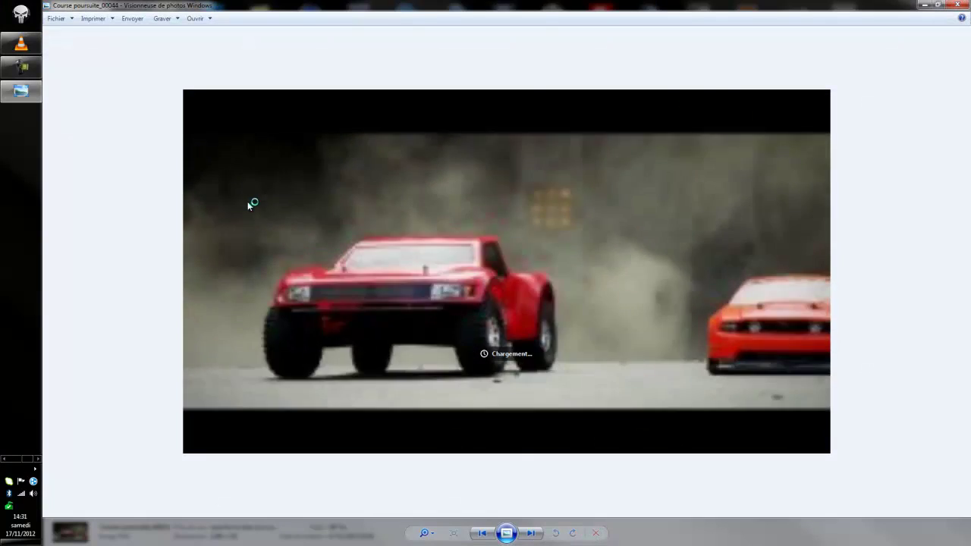
Step: Step forward through the rendered Course poursuite frames in the photo viewer to examine the whole PNG sequence
{"action": "key", "text": "Right"}
{"action": "key", "text": "Right"}
{"action": "key", "text": "Right"}
{"action": "key", "text": "Right"}
{"action": "key", "text": "Right"}
{"action": "key", "text": "Right"}
{"action": "key", "text": "Right"}
{"action": "key", "text": "Right"}
{"action": "key", "text": "Right"}
{"action": "key", "text": "Right"}
{"action": "key", "text": "Right"}
{"action": "key", "text": "Right"}
{"action": "key", "text": "Right"}
{"action": "key", "text": "Right"}
{"action": "key", "text": "Right"}
{"action": "key", "text": "Right"}
{"action": "key", "text": "Right"}
{"action": "key", "text": "Right"}
{"action": "key", "text": "Right"}
{"action": "key", "text": "Right"}
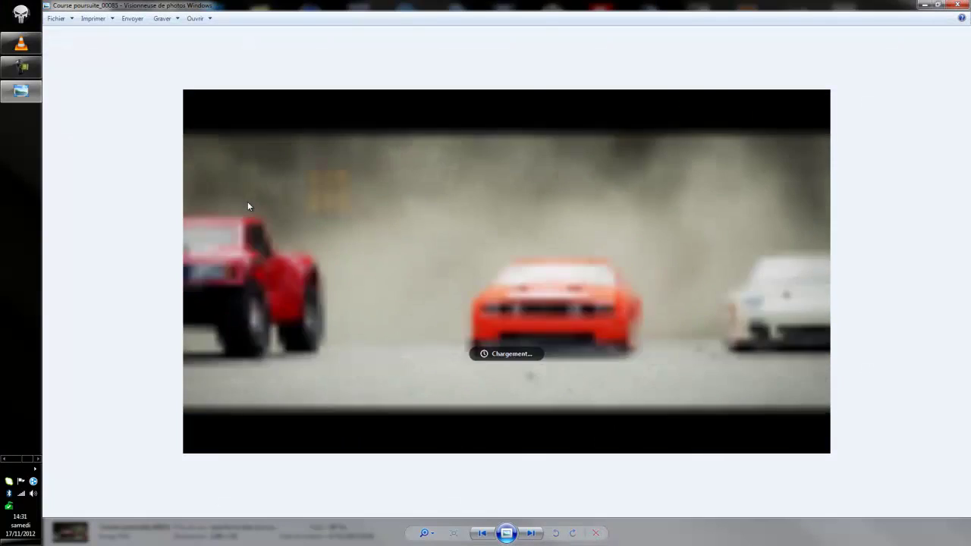
{"action": "key", "text": "Right"}
{"action": "key", "text": "Right"}
{"action": "key", "text": "Right"}
{"action": "key", "text": "Right"}
{"action": "key", "text": "Right"}
{"action": "key", "text": "Right"}
{"action": "key", "text": "Right"}
{"action": "key", "text": "Right"}
{"action": "key", "text": "Right"}
{"action": "key", "text": "Right"}
{"action": "key", "text": "Right"}
{"action": "key", "text": "Right"}
{"action": "key", "text": "Right"}
{"action": "key", "text": "Right"}
{"action": "key", "text": "Right"}
{"action": "key", "text": "Right"}
{"action": "key", "text": "Right"}
{"action": "key", "text": "Right"}
{"action": "key", "text": "Right"}
{"action": "key", "text": "Right"}
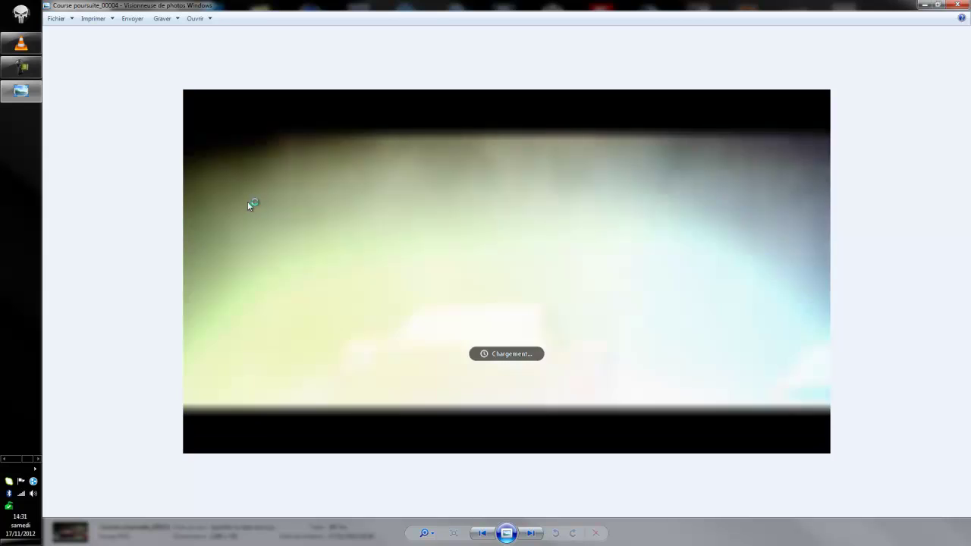
{"action": "key", "text": "Right"}
{"action": "key", "text": "Right"}
{"action": "key", "text": "Right"}
{"action": "key", "text": "Right"}
{"action": "key", "text": "Right"}
{"action": "key", "text": "Right"}
{"action": "key", "text": "Right"}
{"action": "key", "text": "Right"}
{"action": "key", "text": "Right"}
{"action": "key", "text": "Right"}
{"action": "key", "text": "Right"}
{"action": "key", "text": "Right"}
{"action": "key", "text": "Right"}
{"action": "key", "text": "Right"}
{"action": "key", "text": "Right"}
{"action": "key", "text": "Right"}
{"action": "key", "text": "Right"}
{"action": "key", "text": "Right"}
{"action": "key", "text": "Right"}
{"action": "key", "text": "Right"}
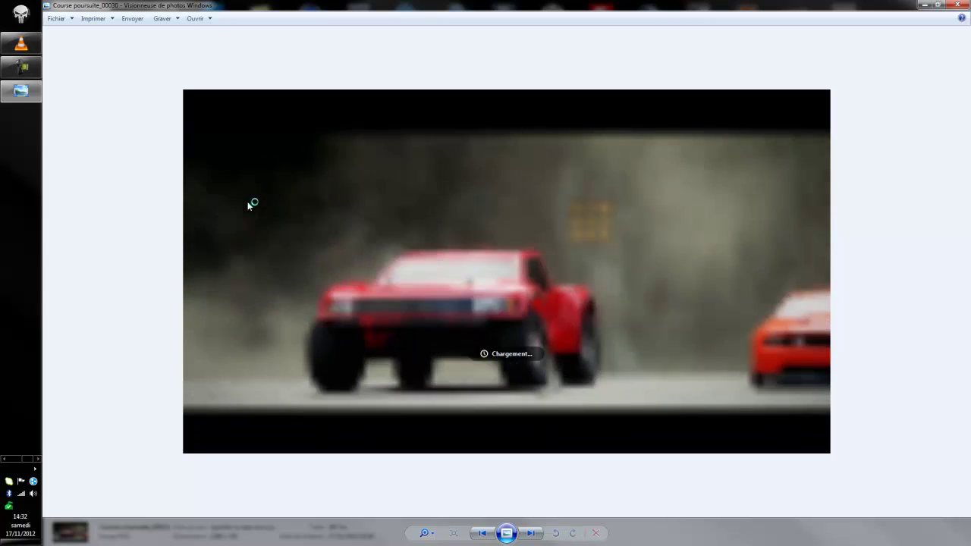
{"action": "key", "text": "Right"}
{"action": "key", "text": "Right"}
{"action": "key", "text": "Right"}
{"action": "key", "text": "Right"}
{"action": "key", "text": "Right"}
{"action": "key", "text": "Right"}
{"action": "key", "text": "Right"}
{"action": "key", "text": "Right"}
{"action": "key", "text": "Right"}
{"action": "key", "text": "Right"}
{"action": "key", "text": "Right"}
{"action": "key", "text": "Right"}
{"action": "key", "text": "Right"}
{"action": "key", "text": "Right"}
{"action": "key", "text": "Right"}
{"action": "key", "text": "Right"}
{"action": "key", "text": "Right"}
{"action": "key", "text": "Right"}
{"action": "key", "text": "Right"}
{"action": "key", "text": "Right"}
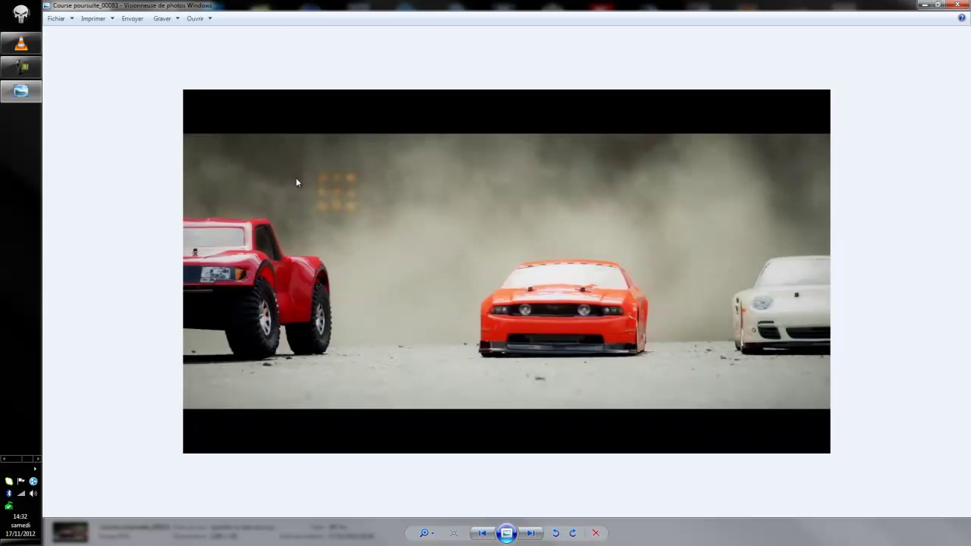
Step: Close the photo viewer and the séquence tuto folder, and switch to Photoshop
{"action": "left_click", "coordinate": [958, 5]}
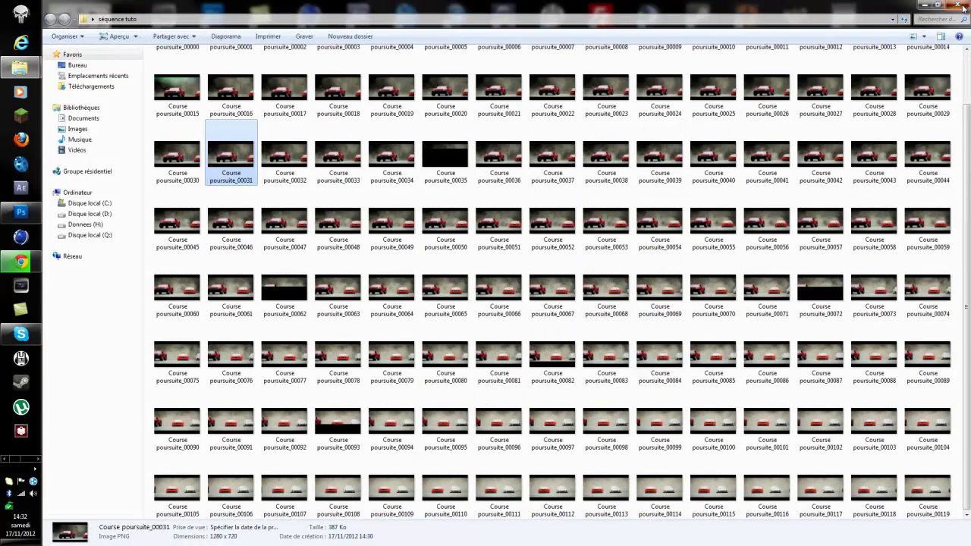
{"action": "left_click", "coordinate": [962, 6]}
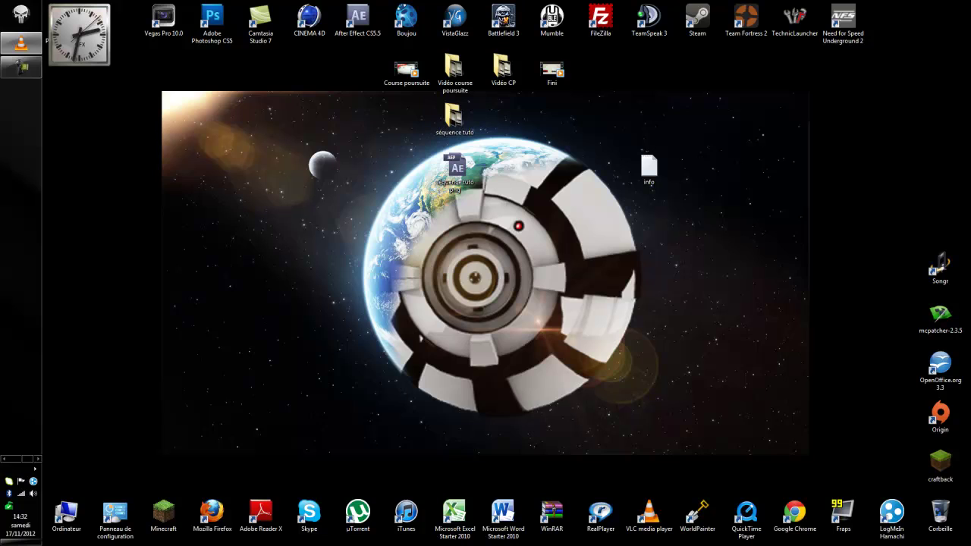
{"action": "left_click", "coordinate": [5, 459]}
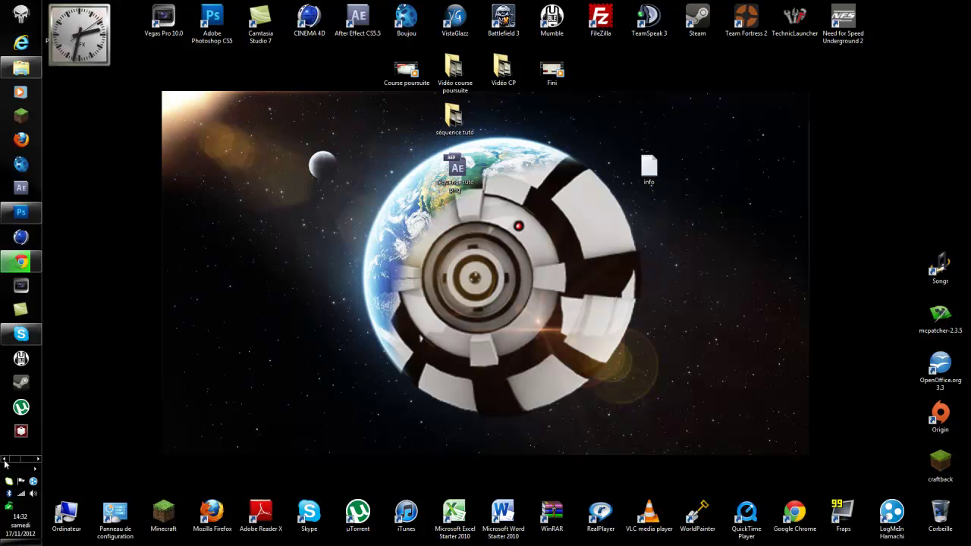
{"action": "left_click", "coordinate": [23, 212]}
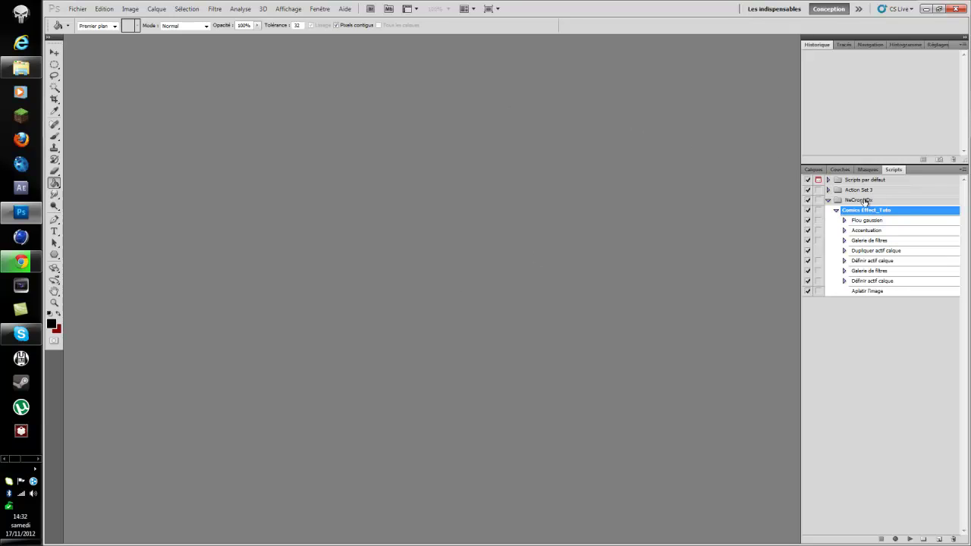
Step: Collapse the action set containing Comics Effect_Tuto and examine where the layers and scripts (actions) are displayed
{"action": "left_click", "coordinate": [828, 200]}
{"action": "left_click", "coordinate": [815, 170]}
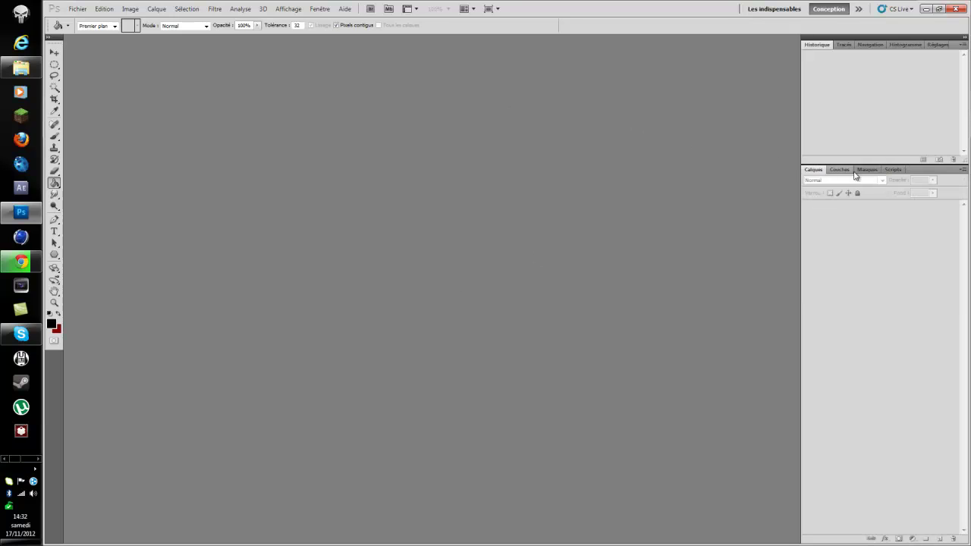
{"action": "left_click", "coordinate": [894, 170]}
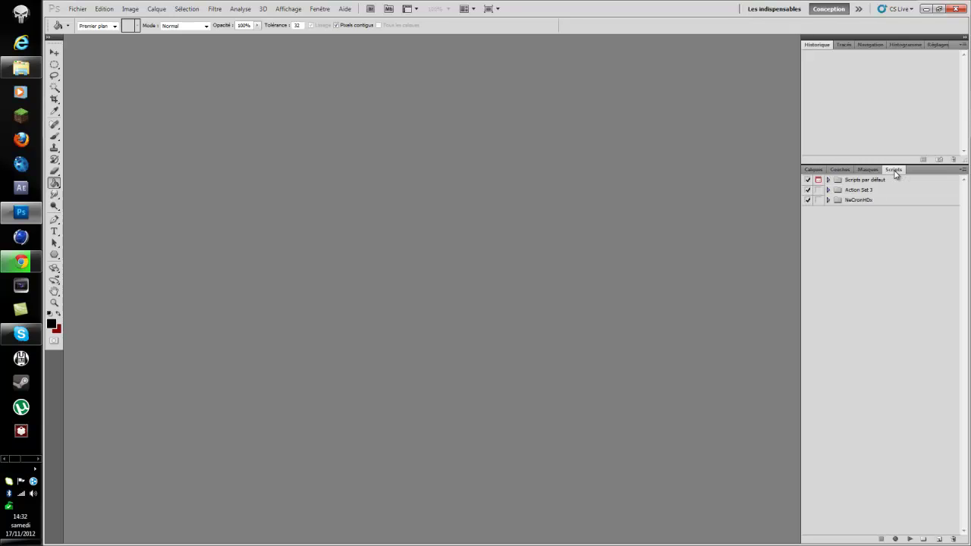
{"action": "left_click", "coordinate": [320, 9]}
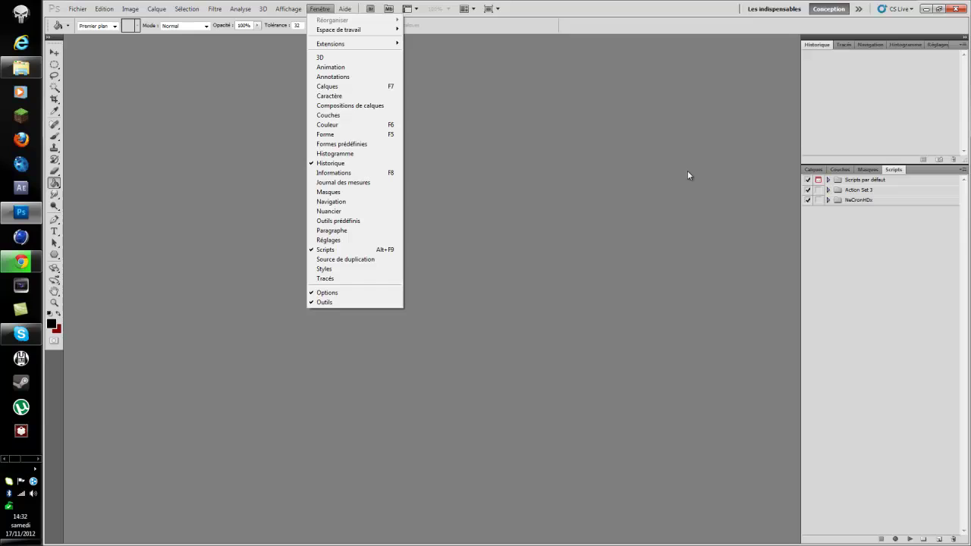
{"action": "left_click", "coordinate": [648, 167]}
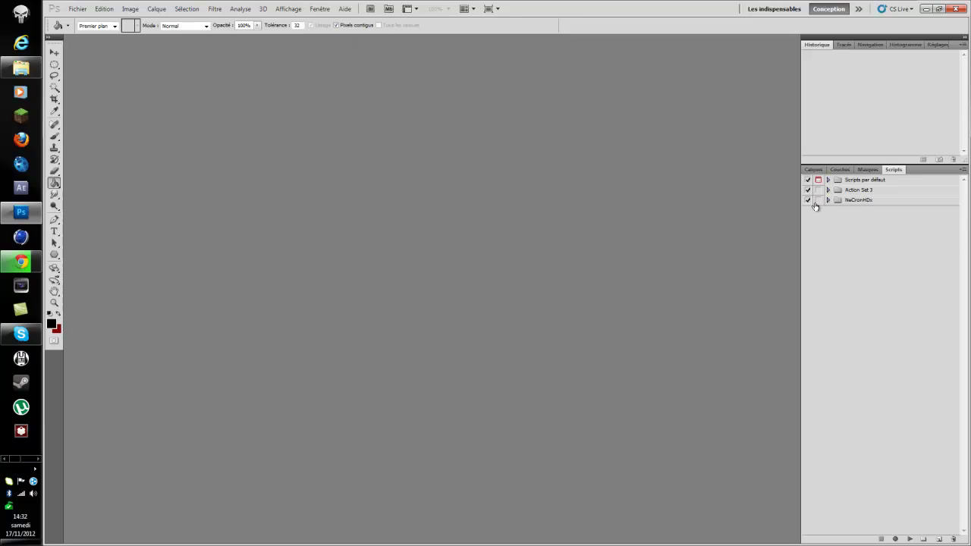
Step: Open the frame Course poursuite_00023 from the séquence tuto folder on the desktop
{"action": "left_click", "coordinate": [75, 9]}
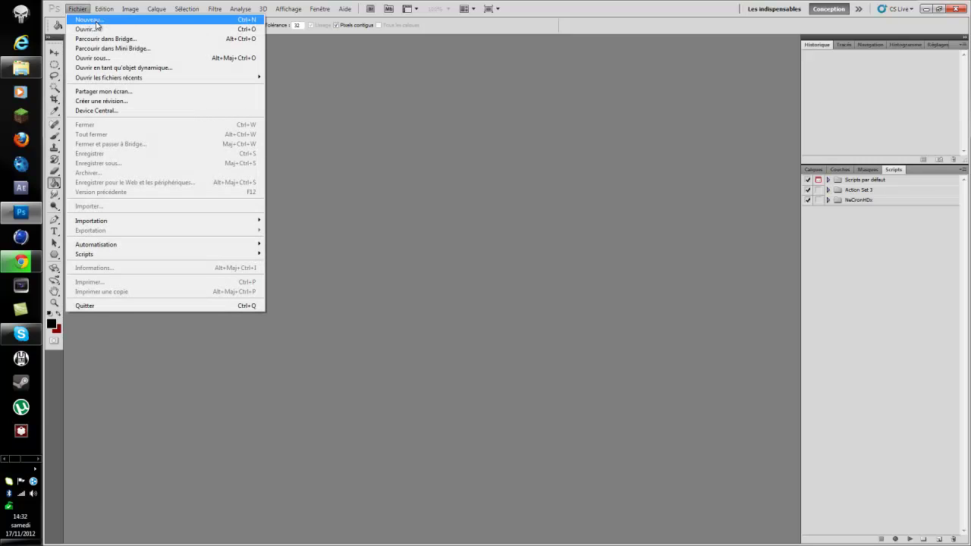
{"action": "left_click", "coordinate": [97, 31]}
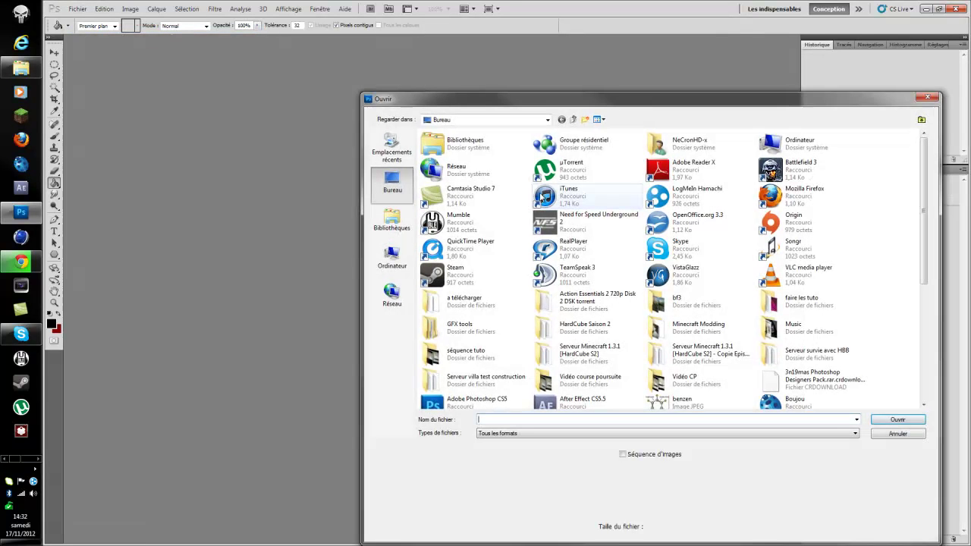
{"action": "double_click", "coordinate": [463, 355]}
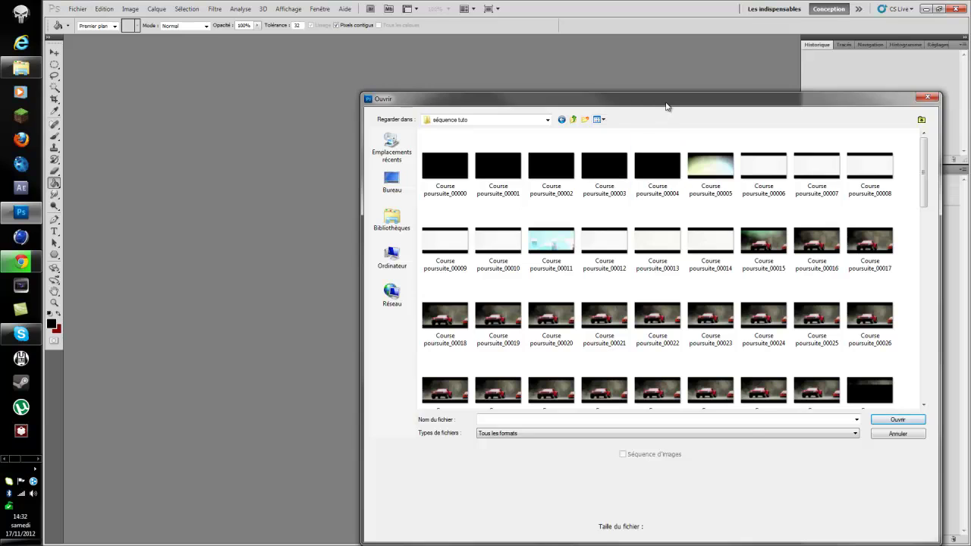
{"action": "left_click_drag", "start_coordinate": [665, 102], "coordinate": [587, 60]}
{"action": "left_click", "coordinate": [632, 272]}
{"action": "left_click", "coordinate": [818, 376]}
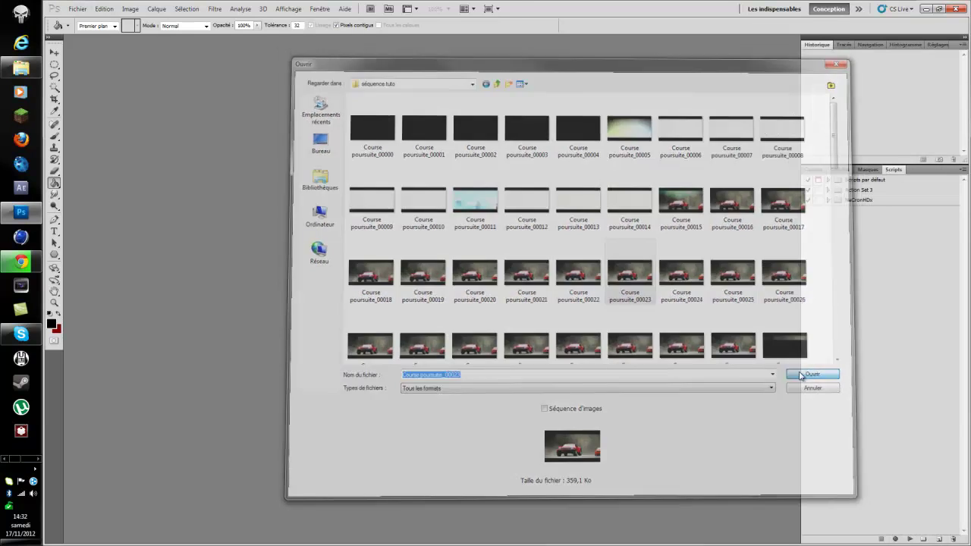
Step: Run the Comics Effect_Tuto action on the open frame to preview its effect, and close the frame without saving
{"action": "left_click", "coordinate": [828, 200]}
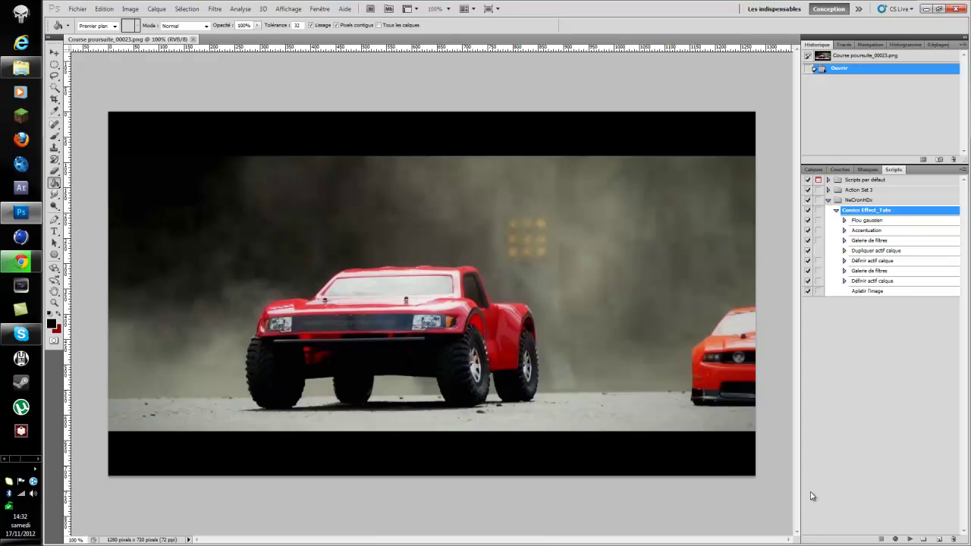
{"action": "left_click", "coordinate": [911, 540]}
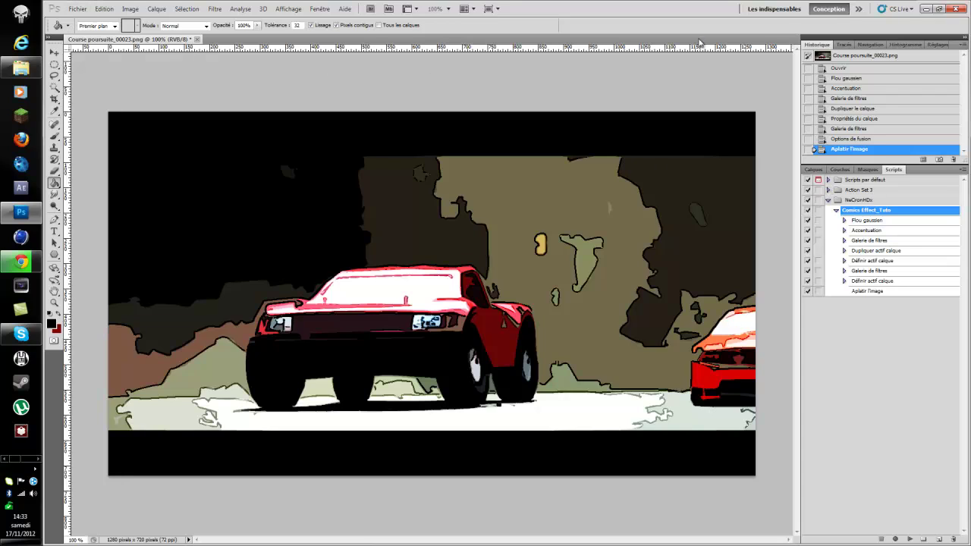
{"action": "left_click", "coordinate": [197, 40]}
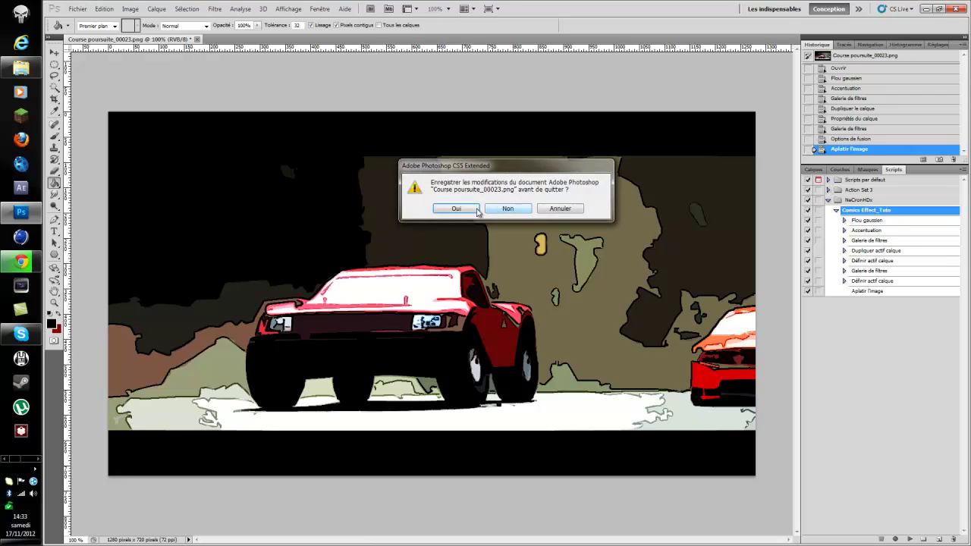
{"action": "left_click", "coordinate": [507, 214]}
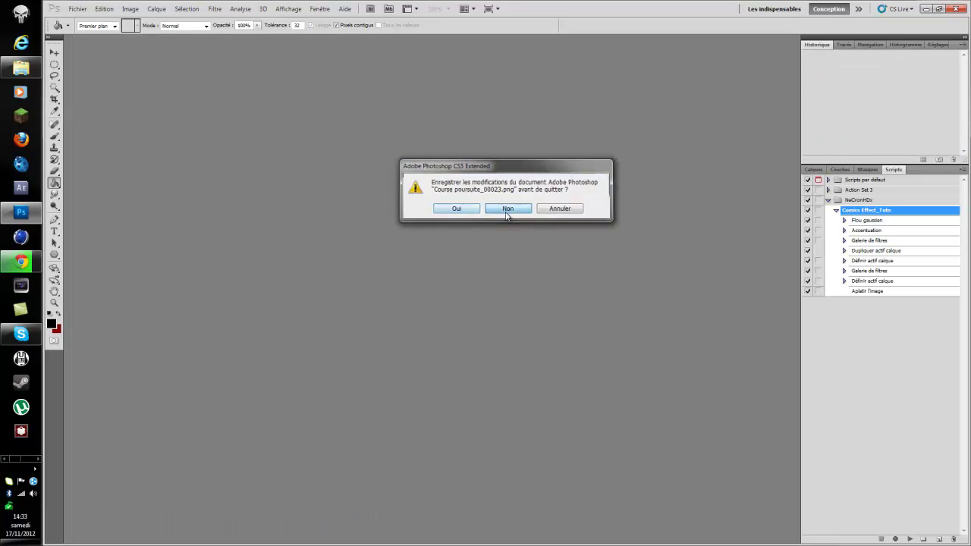
{"action": "left_click", "coordinate": [829, 201]}
{"action": "left_click", "coordinate": [830, 201]}
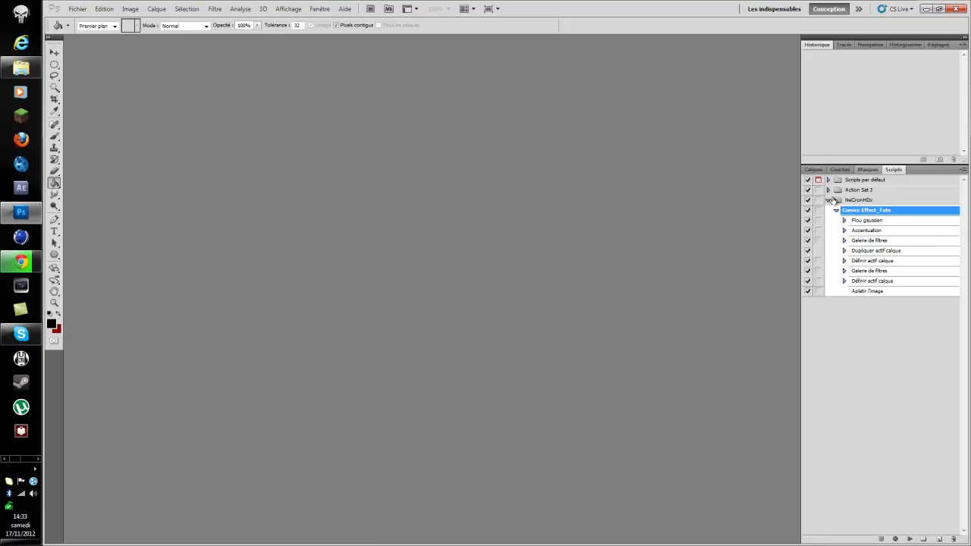
{"action": "left_click", "coordinate": [131, 10]}
{"action": "left_click", "coordinate": [471, 138]}
{"action": "left_click", "coordinate": [129, 9]}
{"action": "left_click", "coordinate": [818, 208]}
{"action": "left_click", "coordinate": [865, 315]}
{"action": "left_click", "coordinate": [130, 8]}
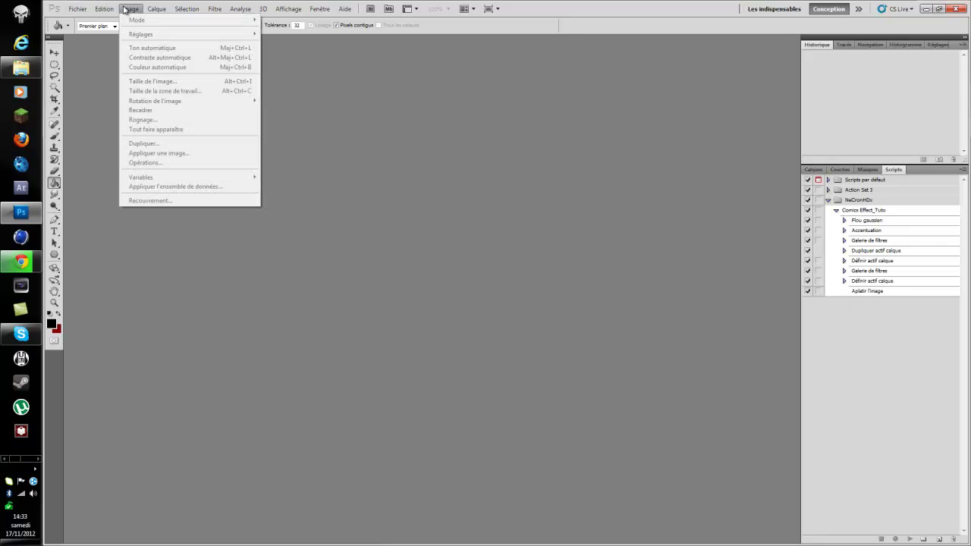
{"action": "left_click", "coordinate": [87, 132]}
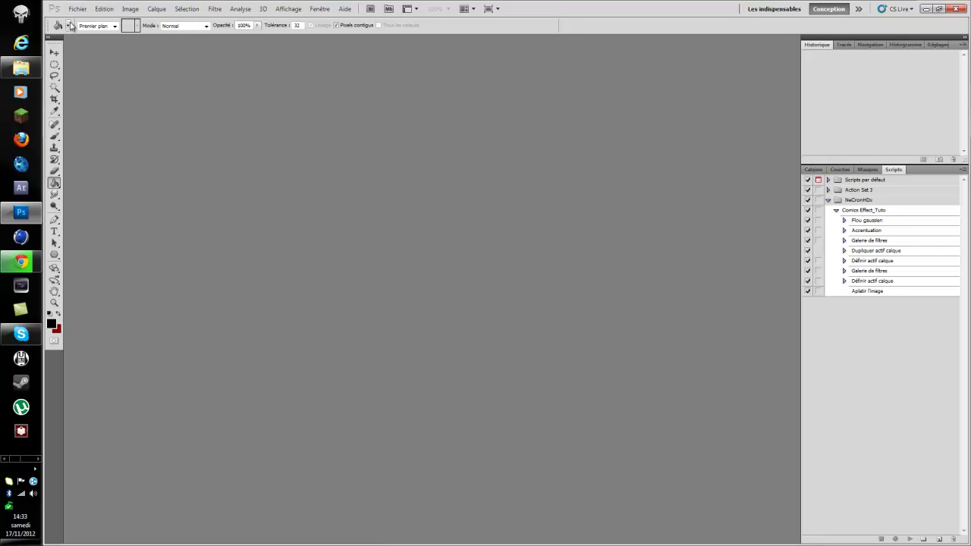
Step: Create a new blank transparent document of 1920 by 1080 pixels
{"action": "left_click", "coordinate": [78, 8]}
{"action": "left_click", "coordinate": [88, 21]}
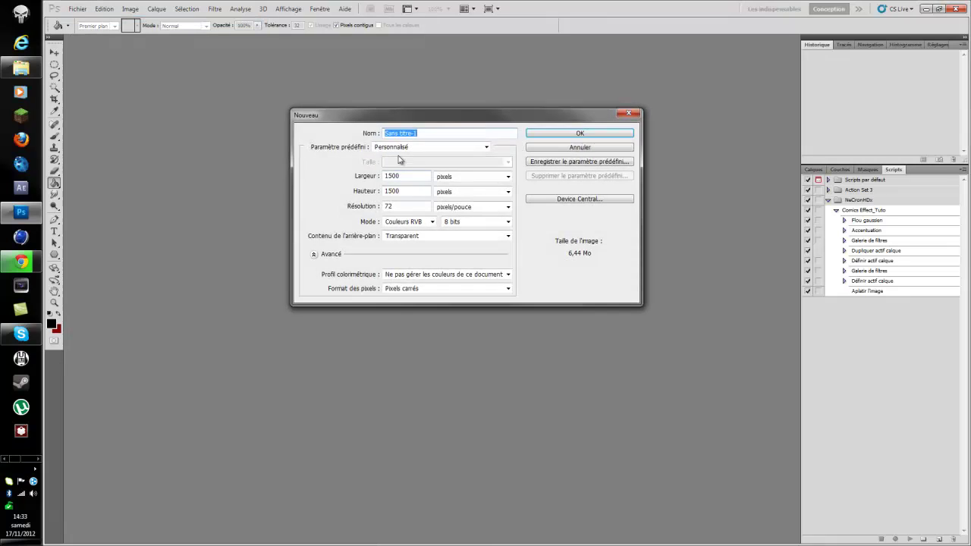
{"action": "double_click", "coordinate": [402, 176]}
{"action": "type", "text": "1920"}
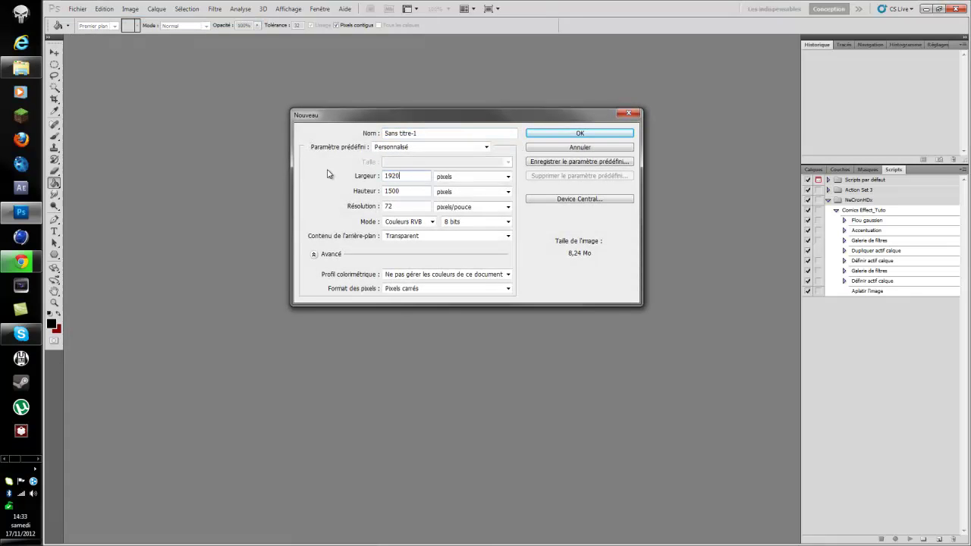
{"action": "double_click", "coordinate": [391, 191]}
{"action": "type", "text": "1080"}
{"action": "left_click", "coordinate": [549, 135]}
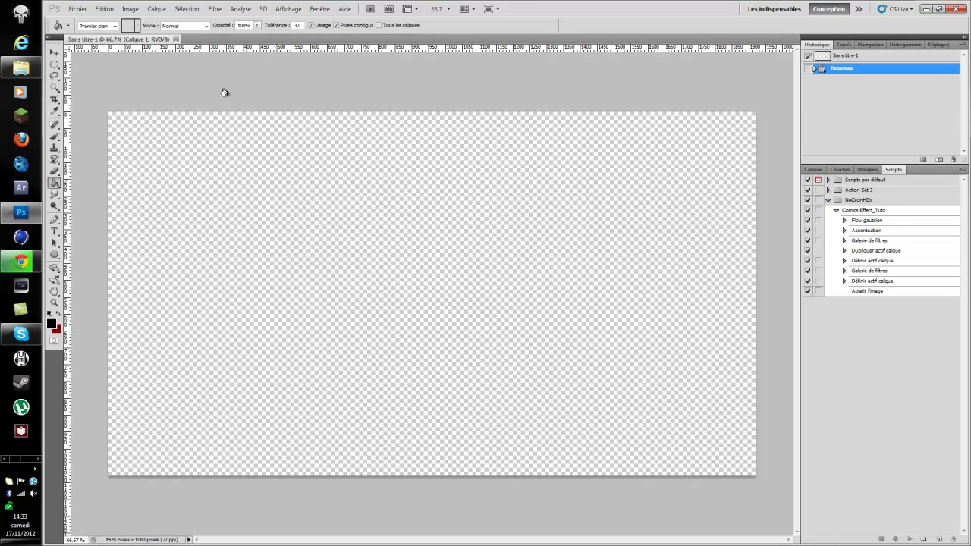
{"action": "left_click", "coordinate": [130, 9]}
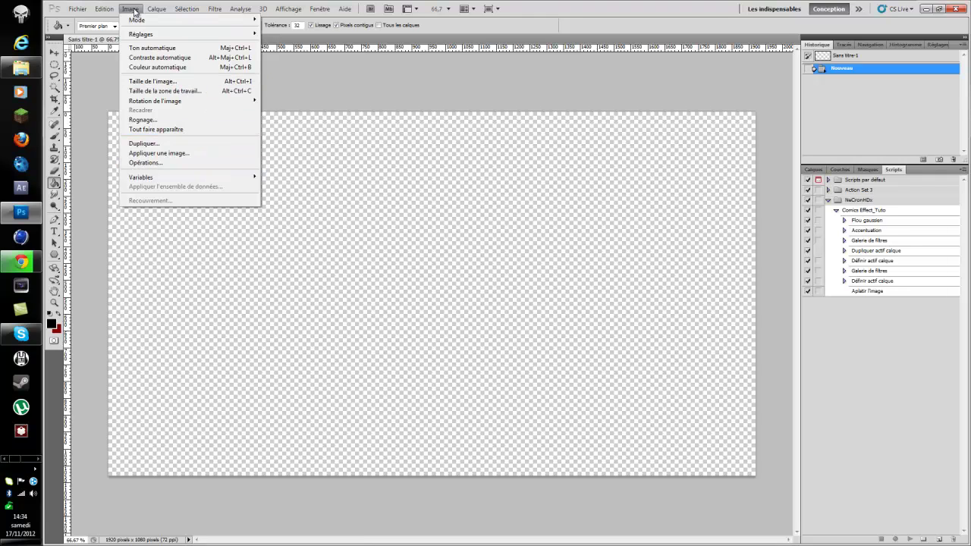
{"action": "left_click", "coordinate": [132, 10]}
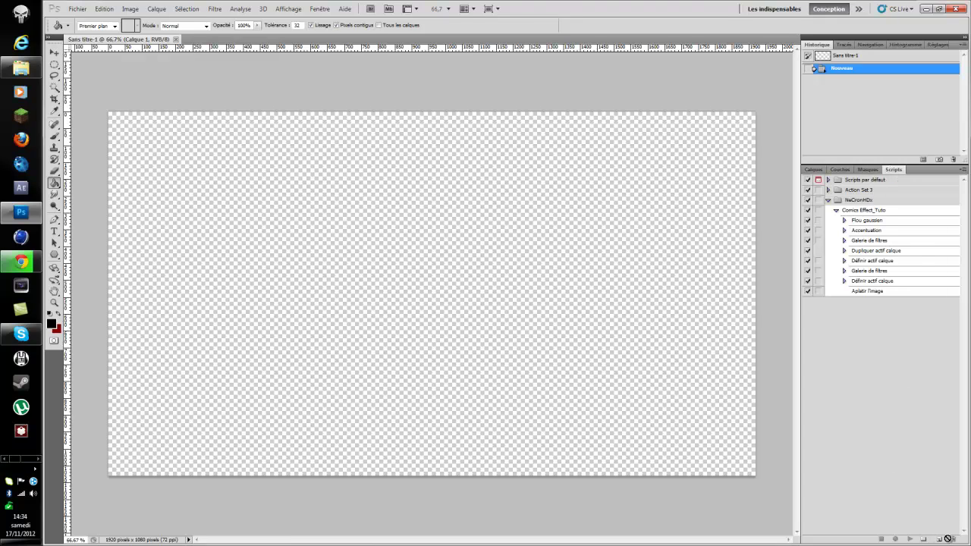
Step: Create an action named "Tuto Comics Effect" in the set that holds Comics Effect_Tuto and start recording it
{"action": "left_click", "coordinate": [853, 200]}
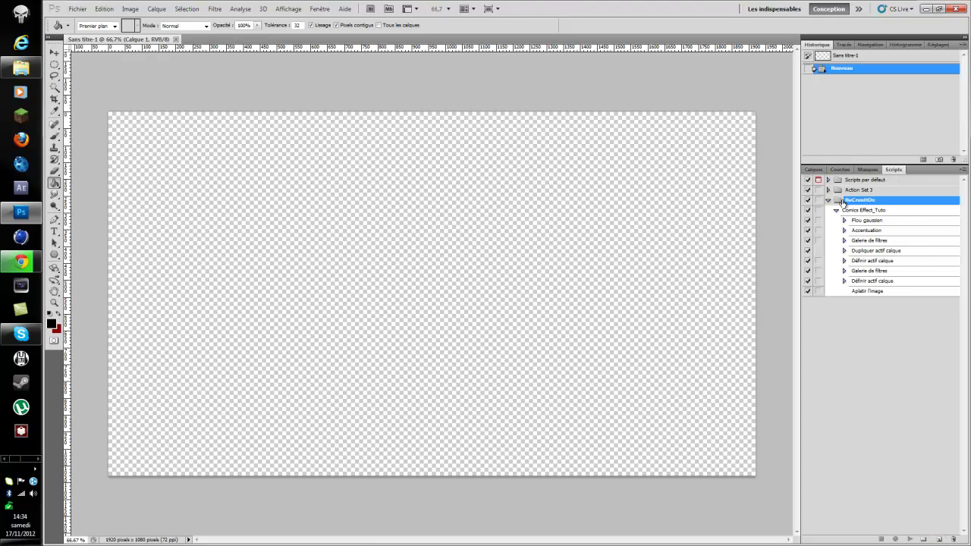
{"action": "left_click", "coordinate": [828, 201]}
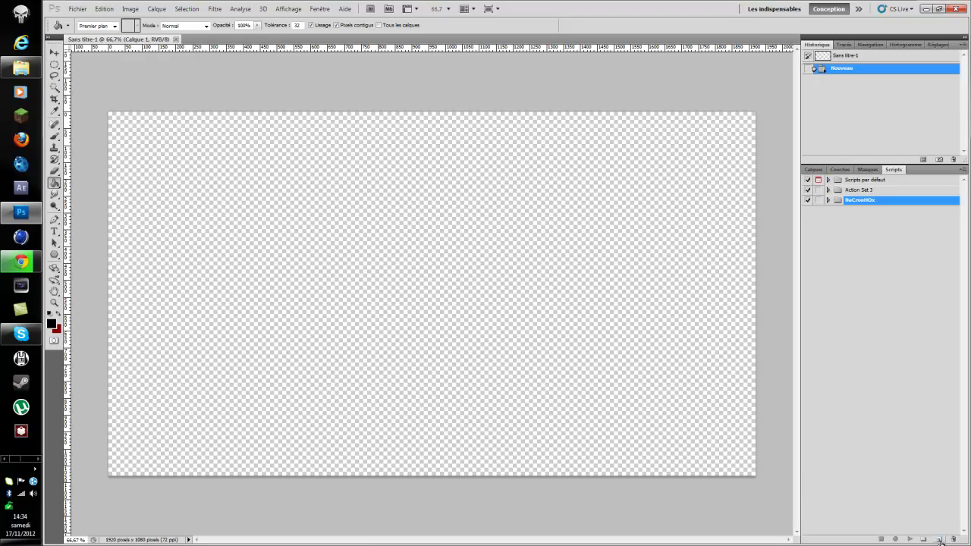
{"action": "left_click", "coordinate": [813, 170]}
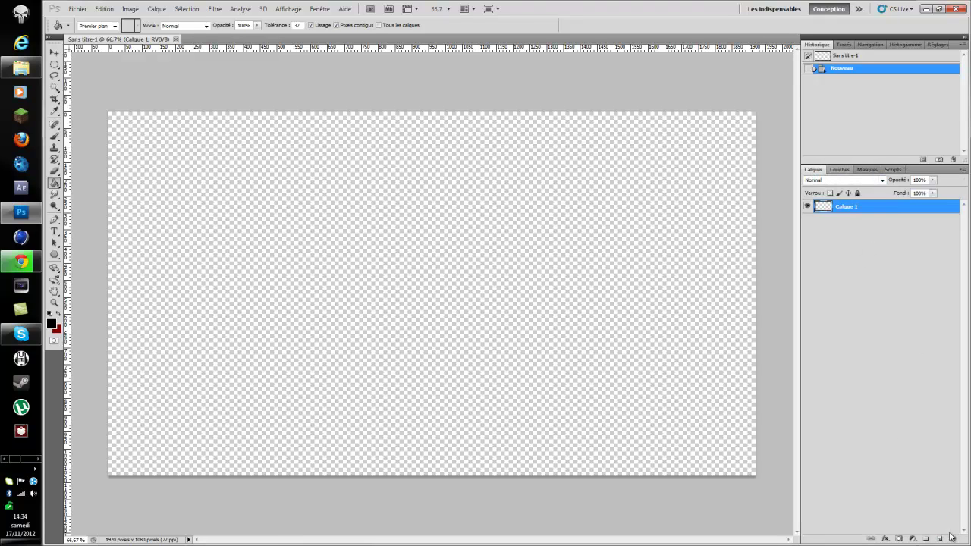
{"action": "left_click", "coordinate": [893, 170]}
{"action": "left_click", "coordinate": [939, 539]}
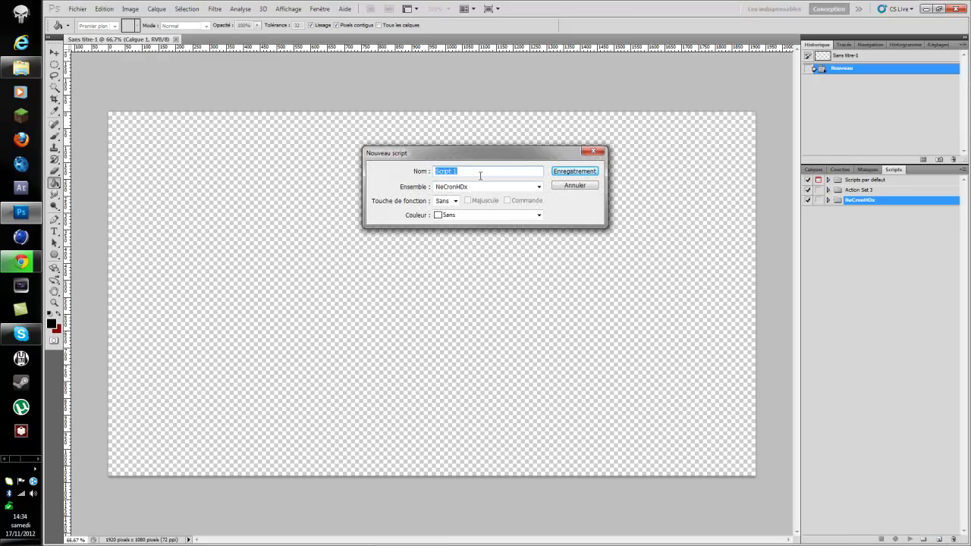
{"action": "type", "text": "Tuto Comics Effect"}
{"action": "left_click", "coordinate": [574, 171]}
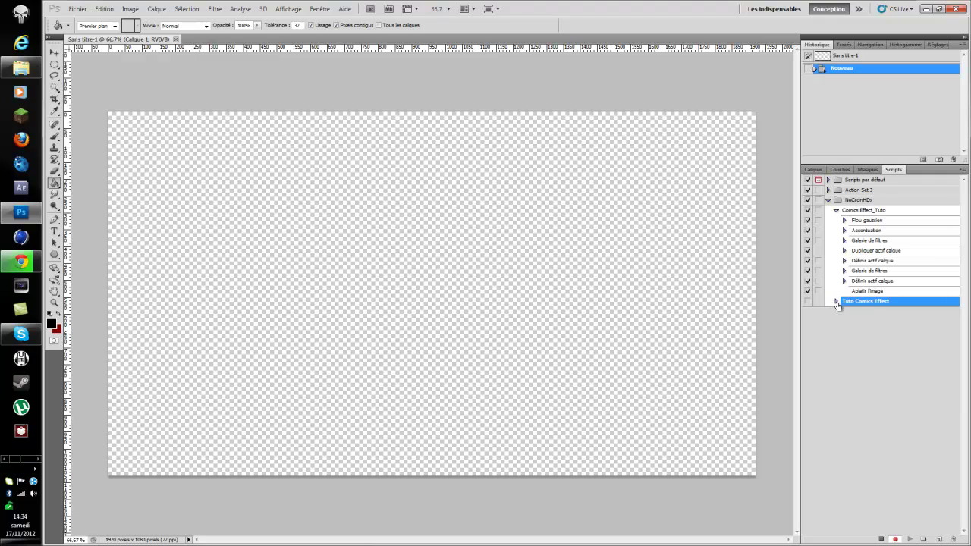
Step: Collapse Comics Effect_Tuto and expand Tuto Comics Effect, stopping and restarting the recording of the new action
{"action": "left_click", "coordinate": [836, 211]}
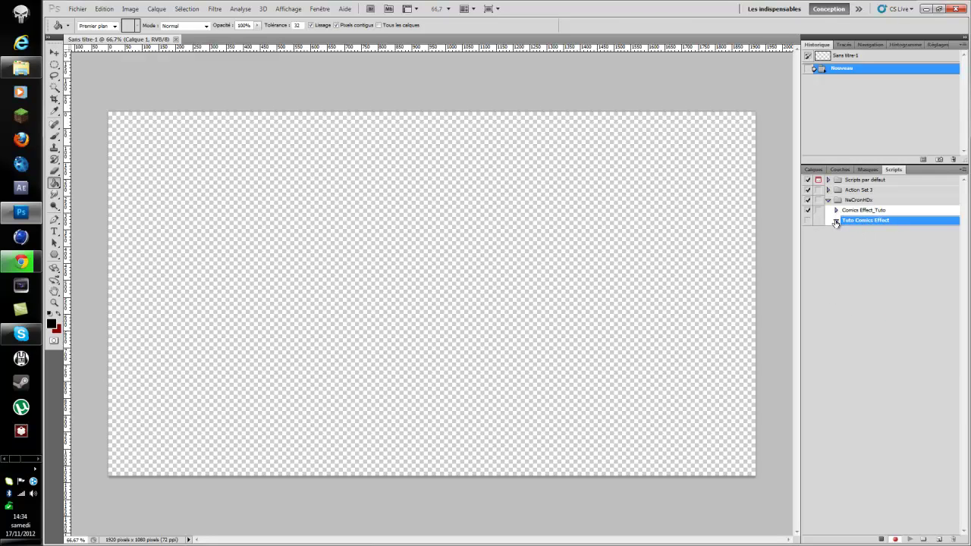
{"action": "left_click", "coordinate": [836, 221]}
{"action": "left_click", "coordinate": [881, 540]}
{"action": "left_click", "coordinate": [896, 540]}
{"action": "left_click", "coordinate": [881, 540]}
{"action": "left_click", "coordinate": [896, 540]}
{"action": "left_click", "coordinate": [897, 539]}
Step: Try to apply the Flou gaussien filter to the empty layer
{"action": "left_click", "coordinate": [215, 8]}
{"action": "mouse_move", "coordinate": [243, 107]}
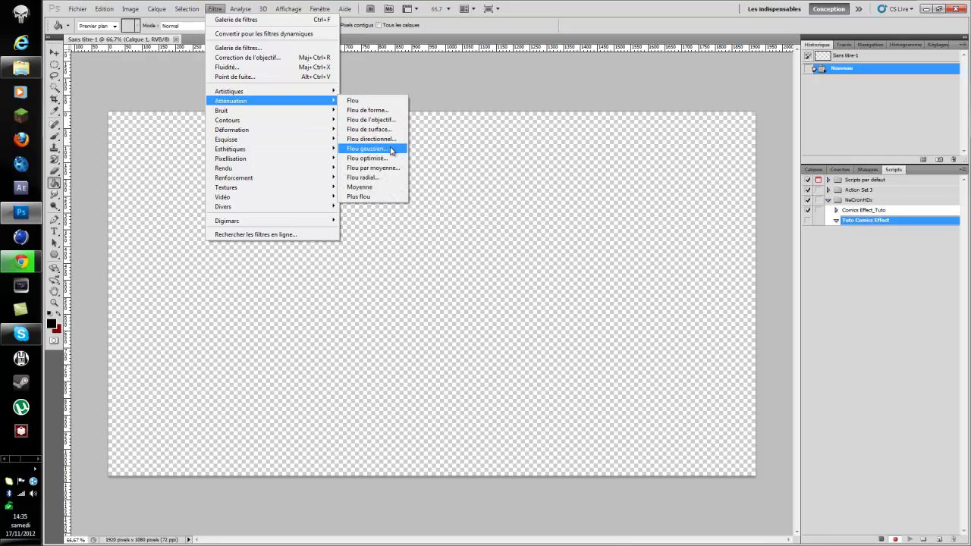
{"action": "left_click", "coordinate": [390, 150]}
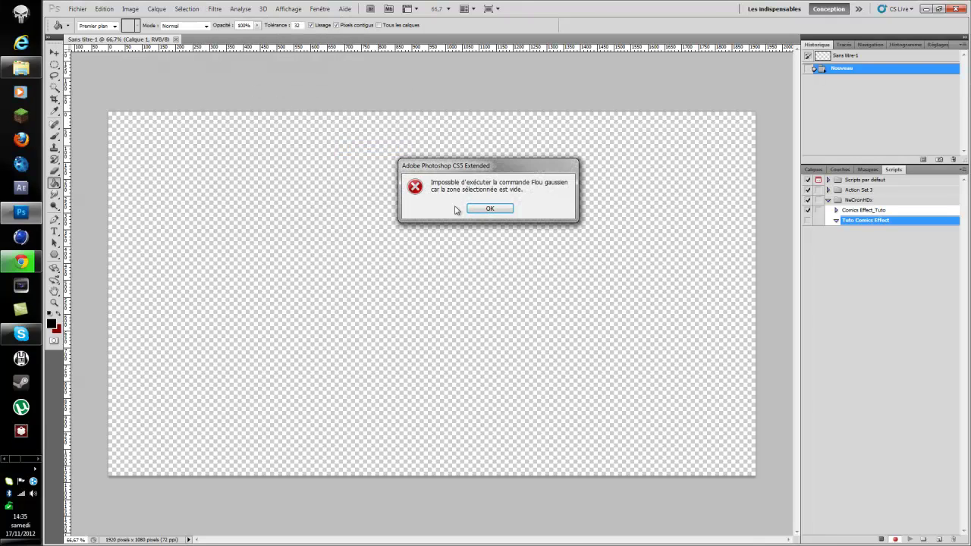
{"action": "left_click", "coordinate": [489, 209]}
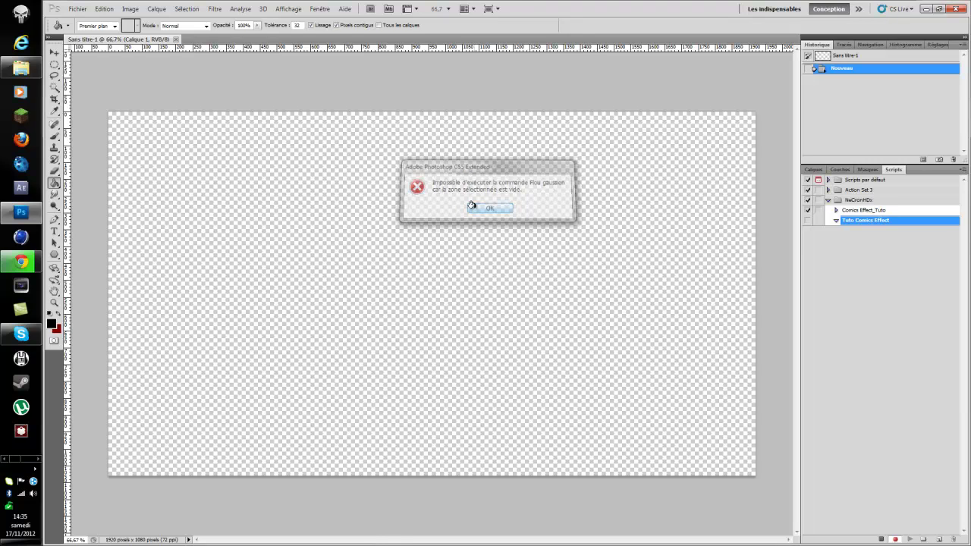
Step: Reset the colour swatches, swap them so white is the foreground, and fill Calque 1 with the Paint Bucket
{"action": "left_click", "coordinate": [817, 170]}
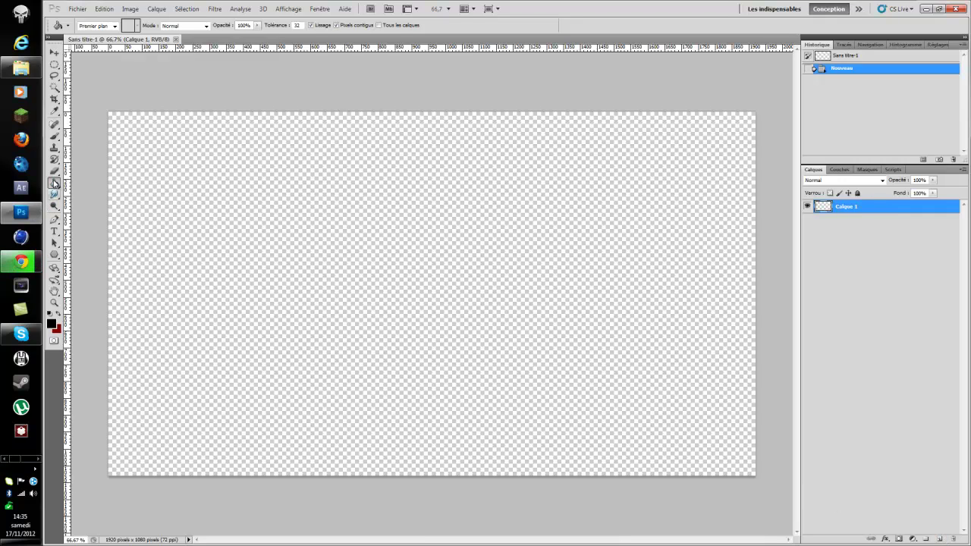
{"action": "right_click", "coordinate": [53, 183]}
{"action": "left_click", "coordinate": [93, 184]}
{"action": "right_click", "coordinate": [56, 183]}
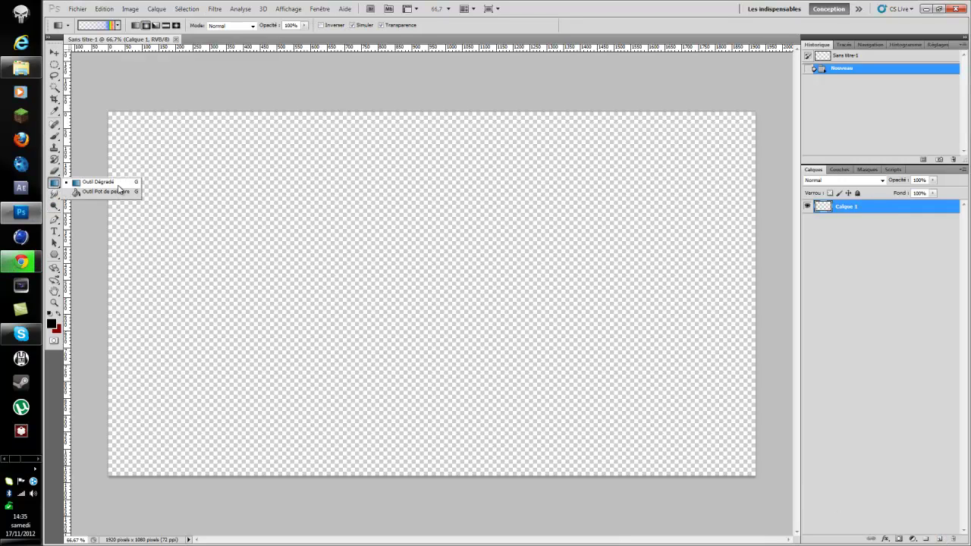
{"action": "left_click", "coordinate": [114, 193]}
{"action": "left_click", "coordinate": [49, 312]}
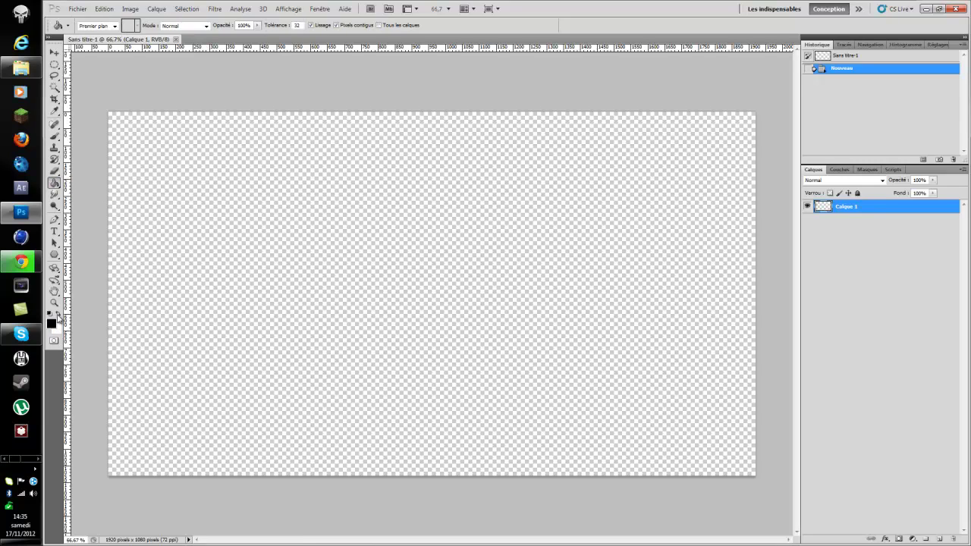
{"action": "left_click", "coordinate": [59, 313]}
{"action": "left_click", "coordinate": [207, 282]}
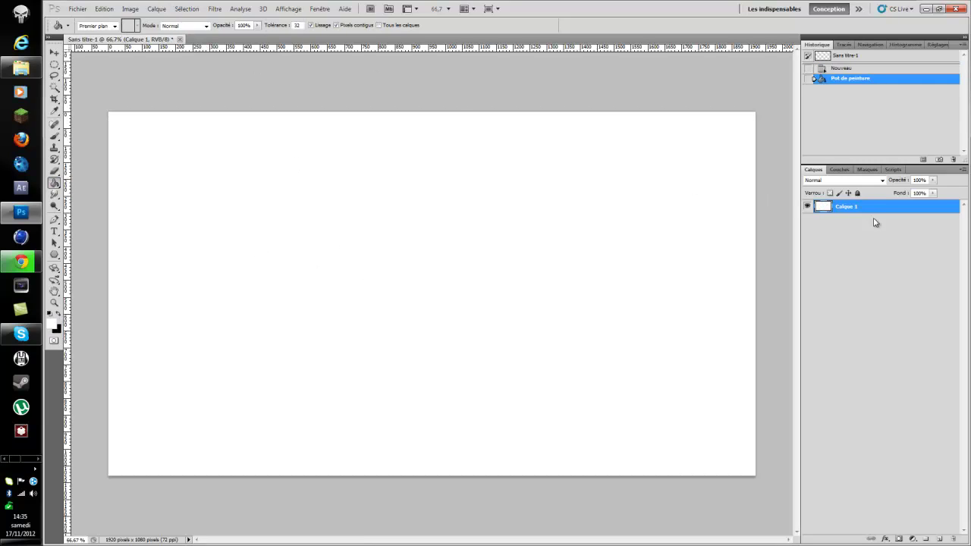
Step: Stop recording, inspect the recorded Remplir command's settings, and delete the Tuto Comics Effect action
{"action": "left_click", "coordinate": [893, 169]}
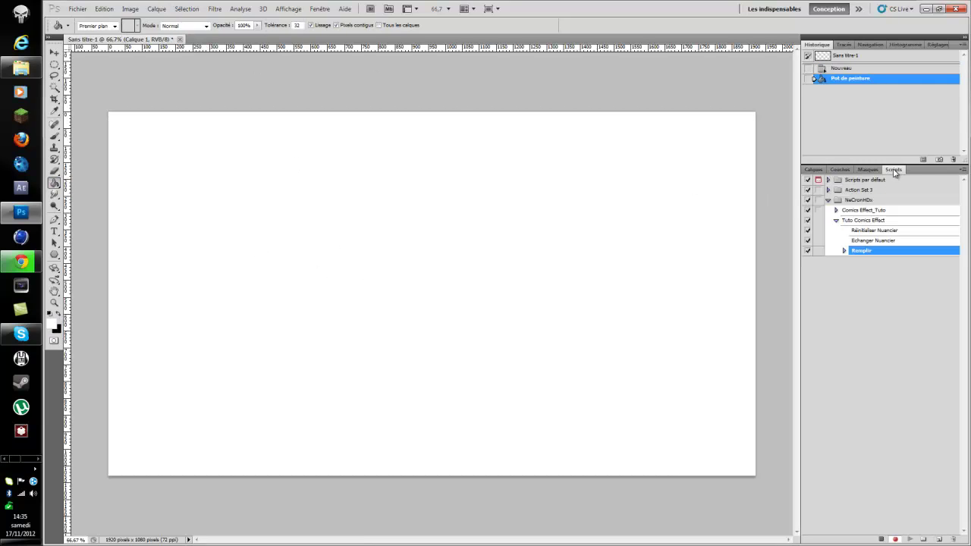
{"action": "left_click", "coordinate": [881, 231]}
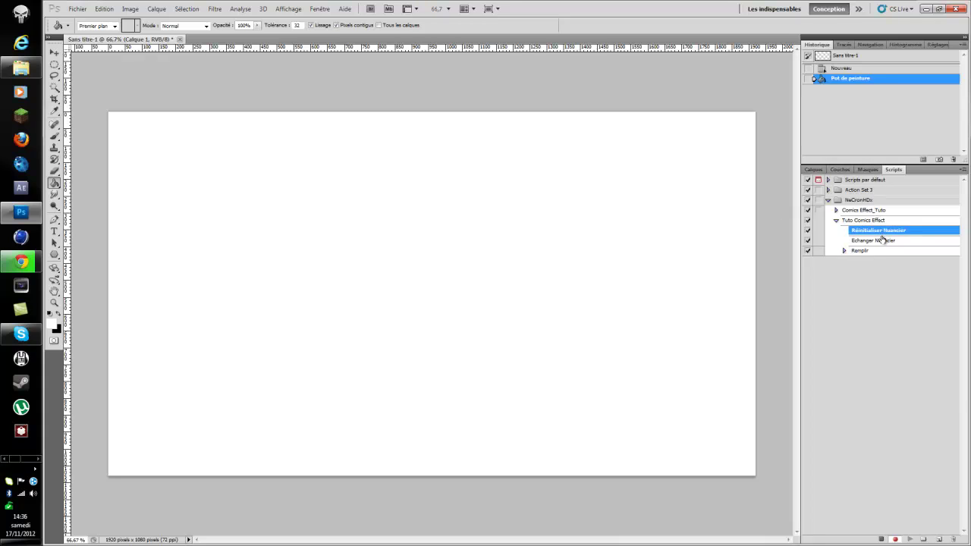
{"action": "left_click", "coordinate": [870, 243]}
{"action": "left_click", "coordinate": [861, 252]}
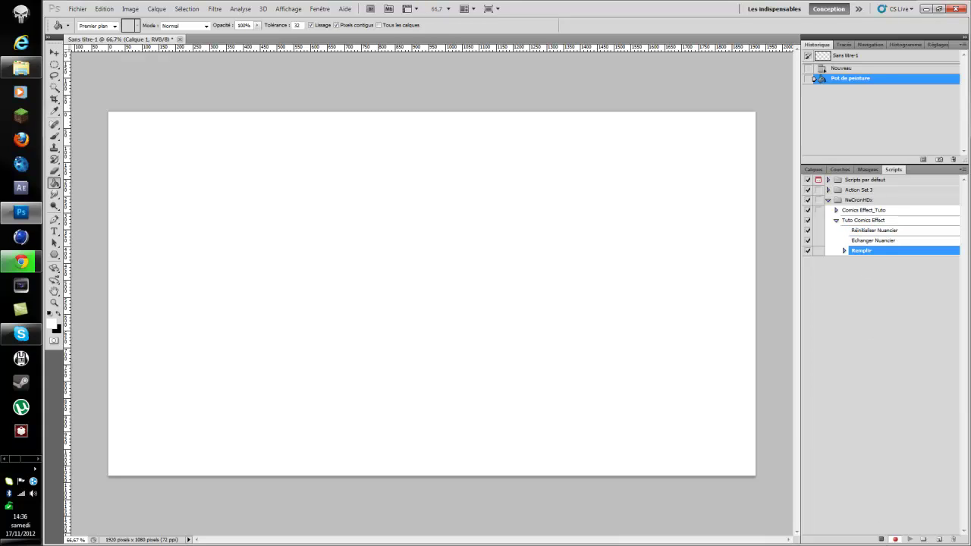
{"action": "left_click", "coordinate": [881, 540]}
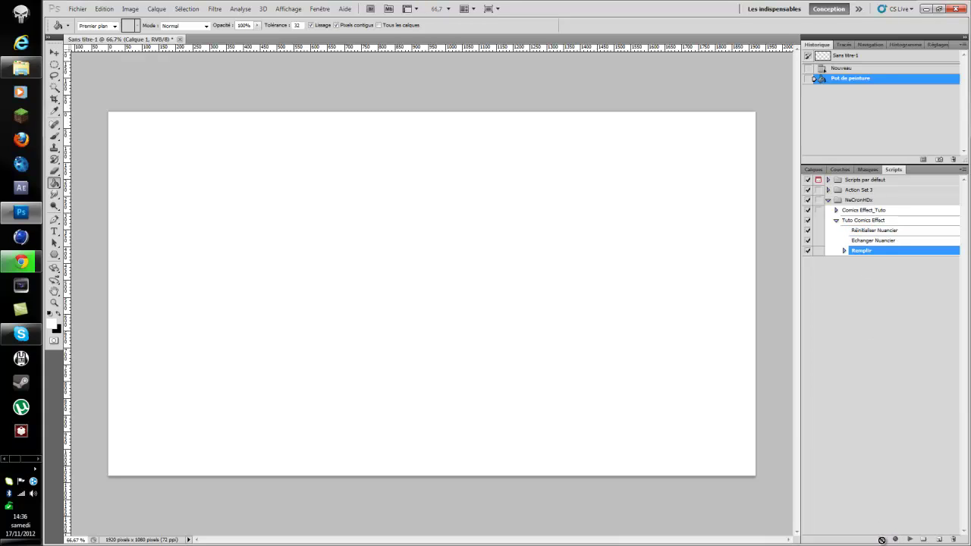
{"action": "left_click", "coordinate": [845, 251]}
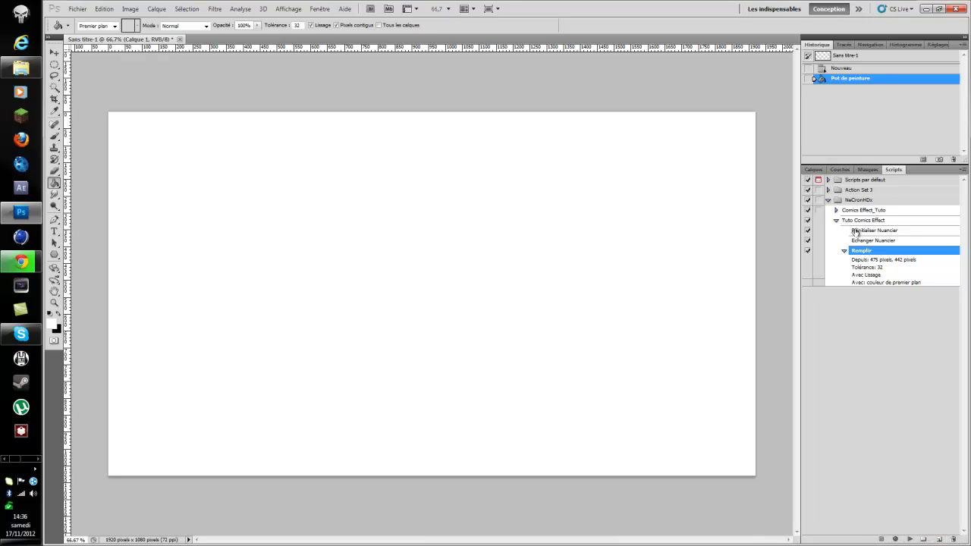
{"action": "left_click", "coordinate": [856, 230]}
{"action": "left_click_drag", "start_coordinate": [854, 221], "coordinate": [953, 540]}
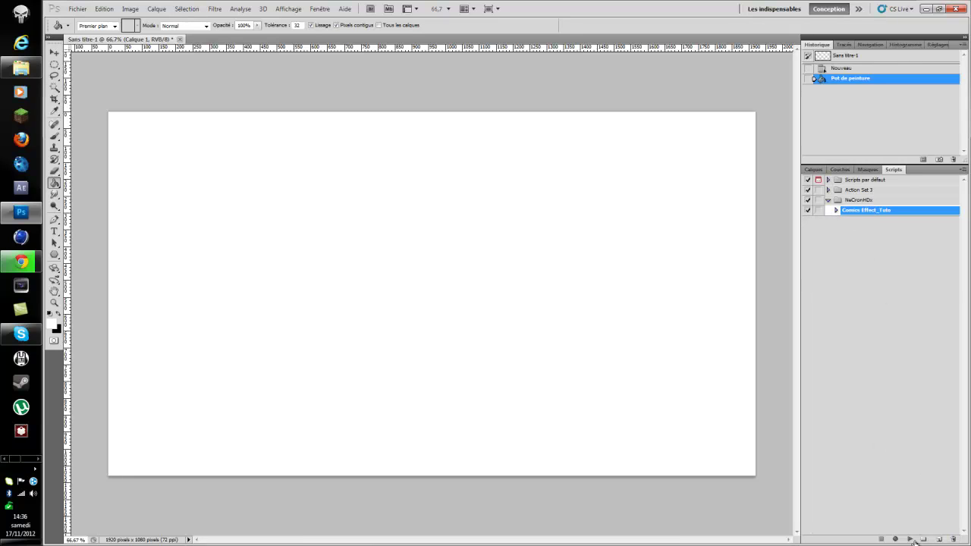
Step: Create an action named "tuto" in the set that holds Comics Effect_Tuto and start recording it
{"action": "left_click", "coordinate": [939, 539]}
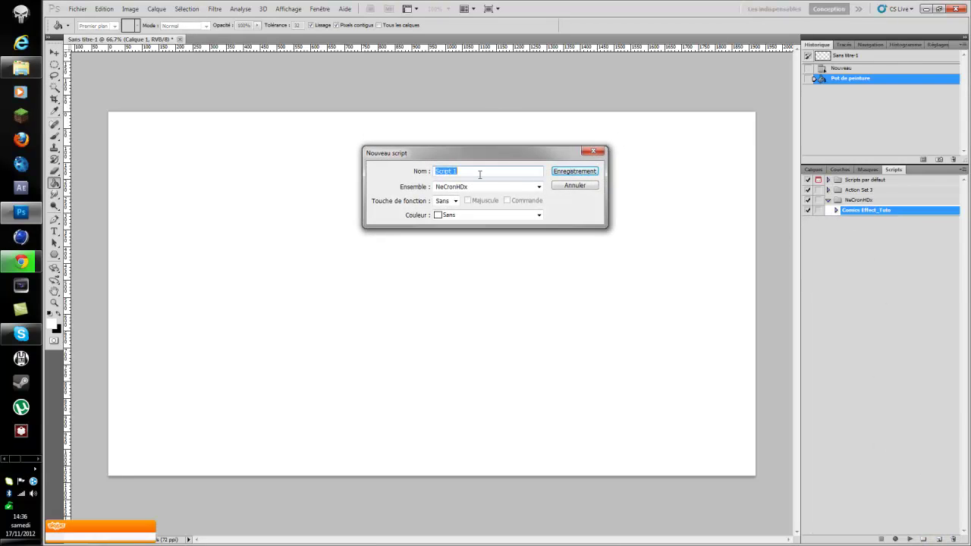
{"action": "type", "text": "tuto"}
{"action": "key", "text": "Return"}
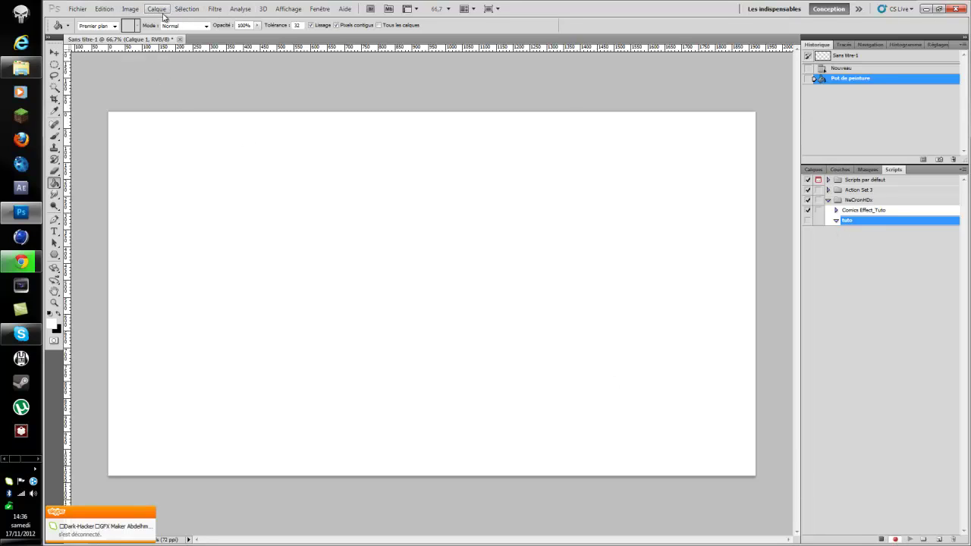
Step: Apply Flou gaussien with a radius of 0,5 pixels to the white layer while recording
{"action": "left_click", "coordinate": [215, 9]}
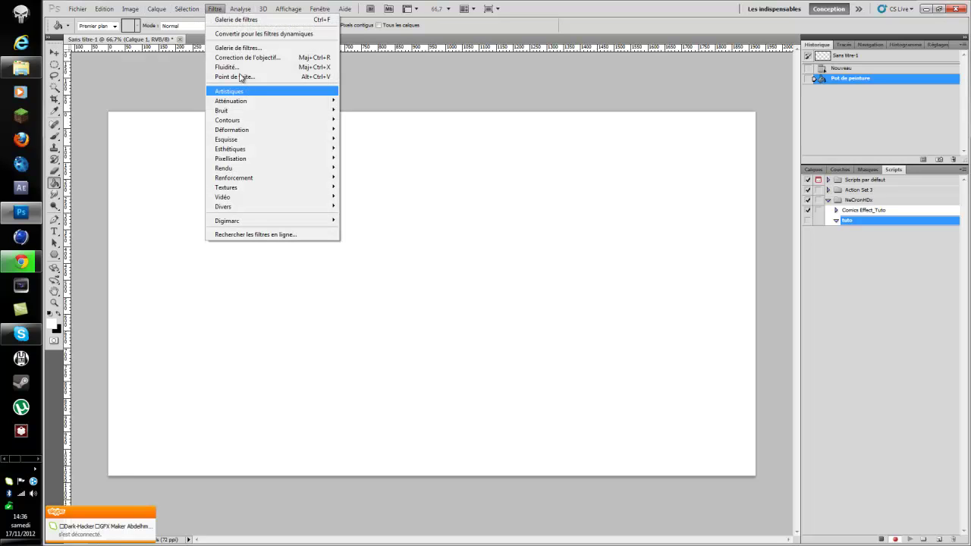
{"action": "mouse_move", "coordinate": [262, 100]}
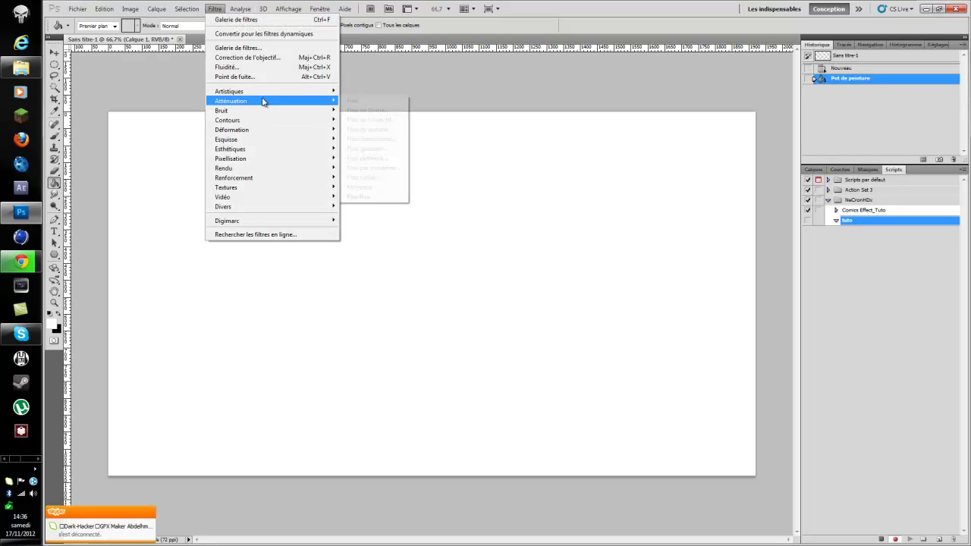
{"action": "left_click", "coordinate": [386, 148]}
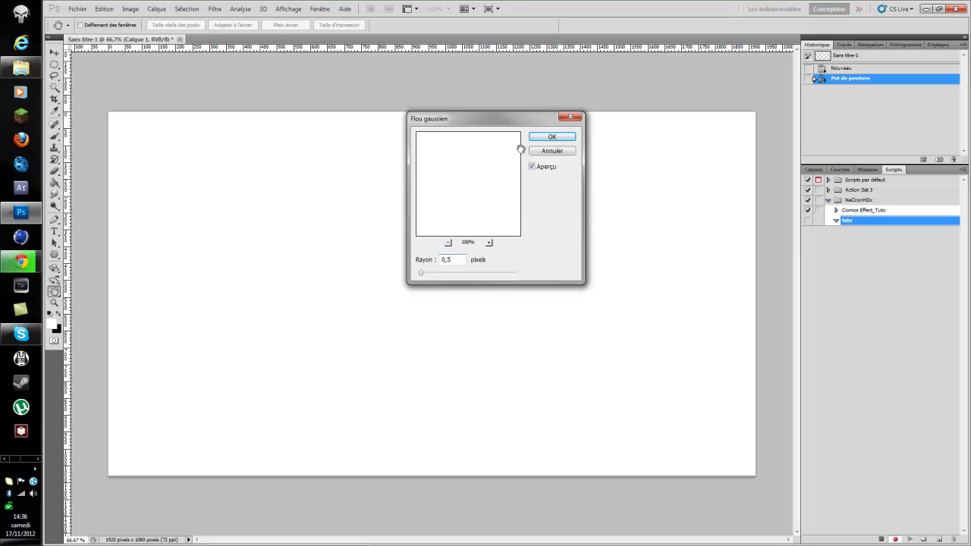
{"action": "left_click", "coordinate": [548, 136]}
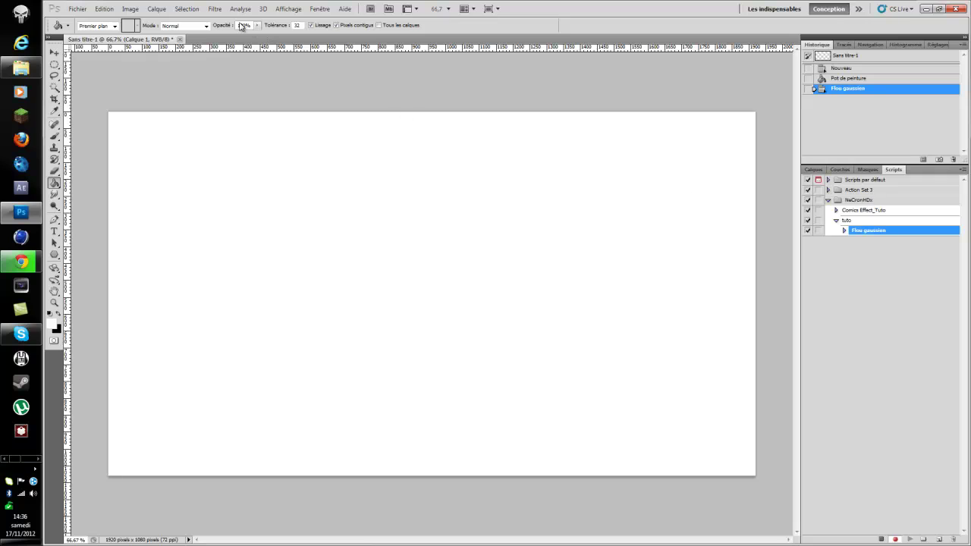
Step: Apply the Accentuation sharpening filter with a gain of 55% and a radius of 250 pixels while recording
{"action": "left_click", "coordinate": [215, 10]}
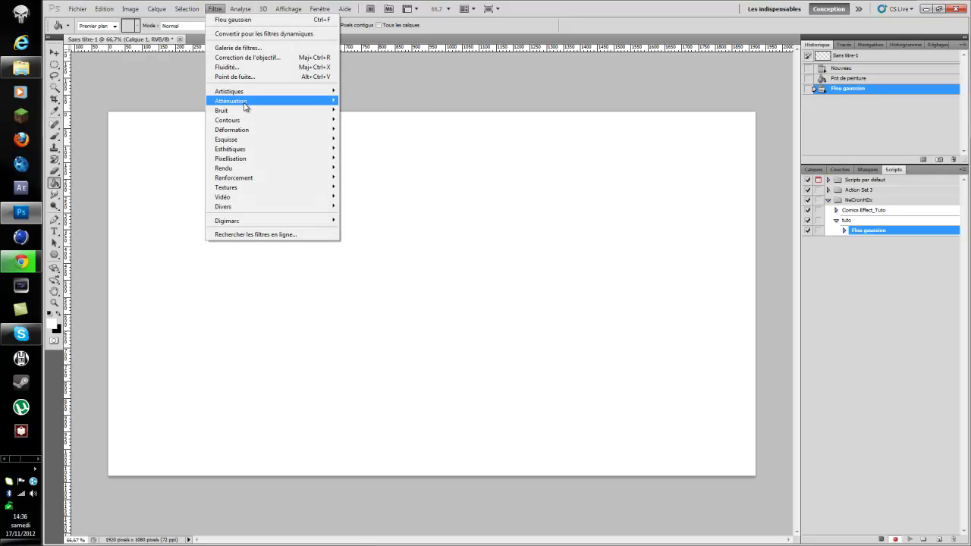
{"action": "mouse_move", "coordinate": [246, 106]}
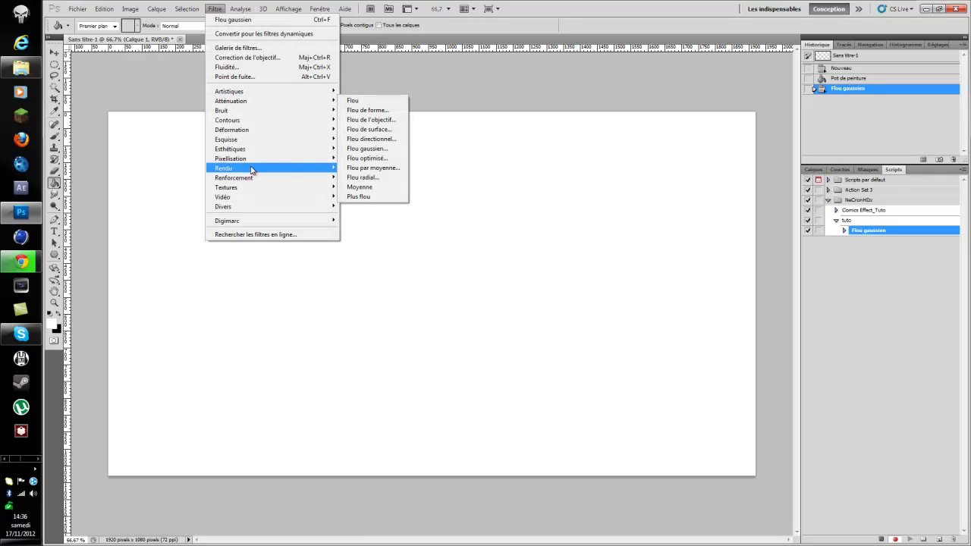
{"action": "mouse_move", "coordinate": [296, 179]}
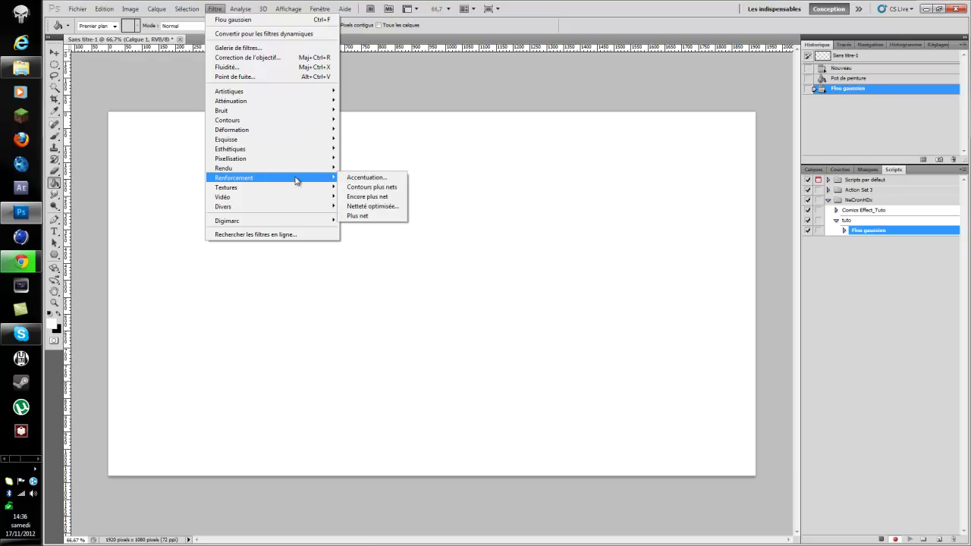
{"action": "left_click", "coordinate": [355, 180]}
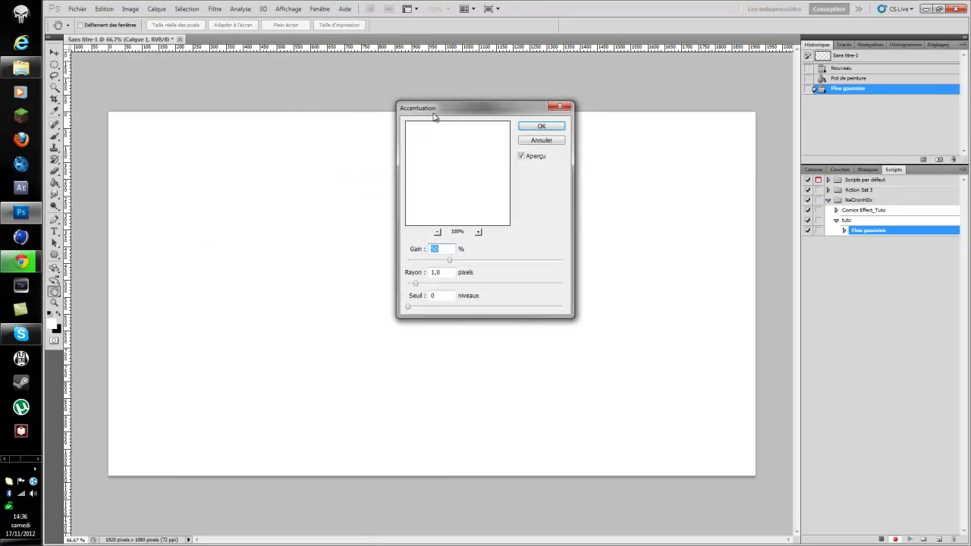
{"action": "left_click_drag", "start_coordinate": [439, 104], "coordinate": [468, 140]}
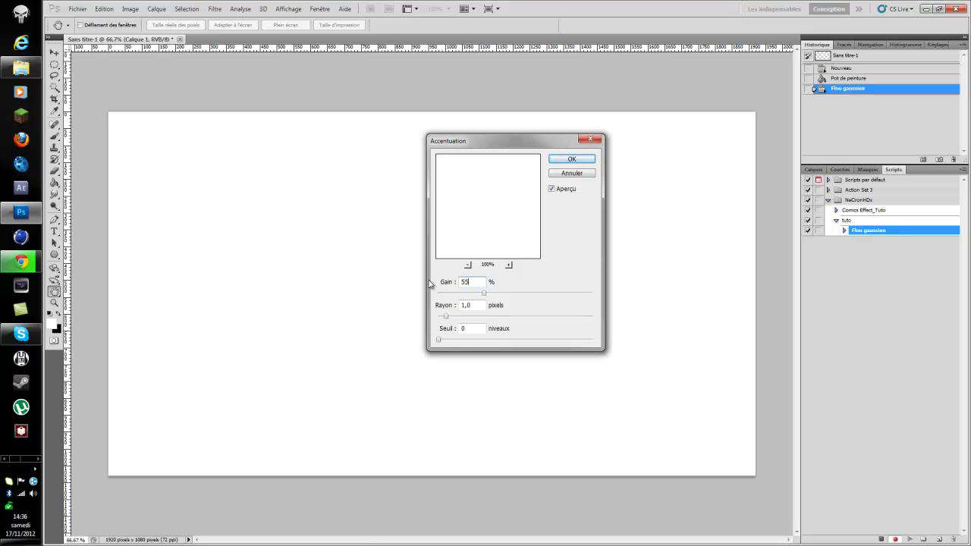
{"action": "left_click", "coordinate": [473, 307]}
{"action": "type", "text": "250"}
{"action": "left_click", "coordinate": [573, 160]}
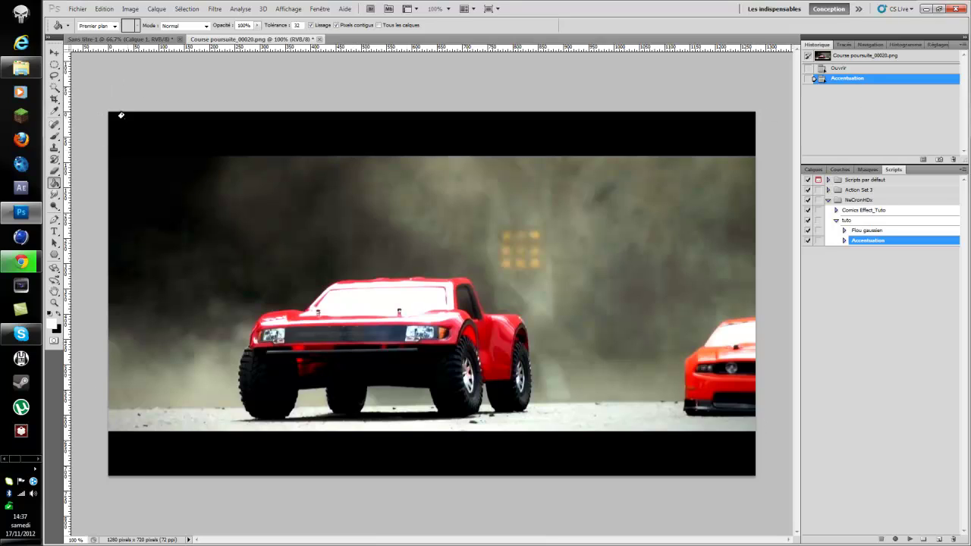
{"action": "left_click", "coordinate": [808, 230]}
{"action": "left_click", "coordinate": [808, 221]}
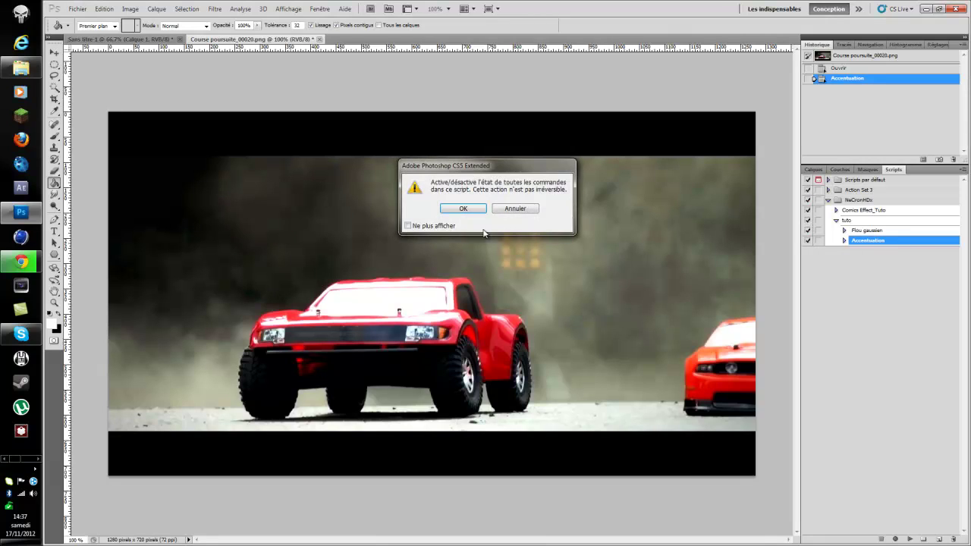
{"action": "left_click", "coordinate": [515, 209]}
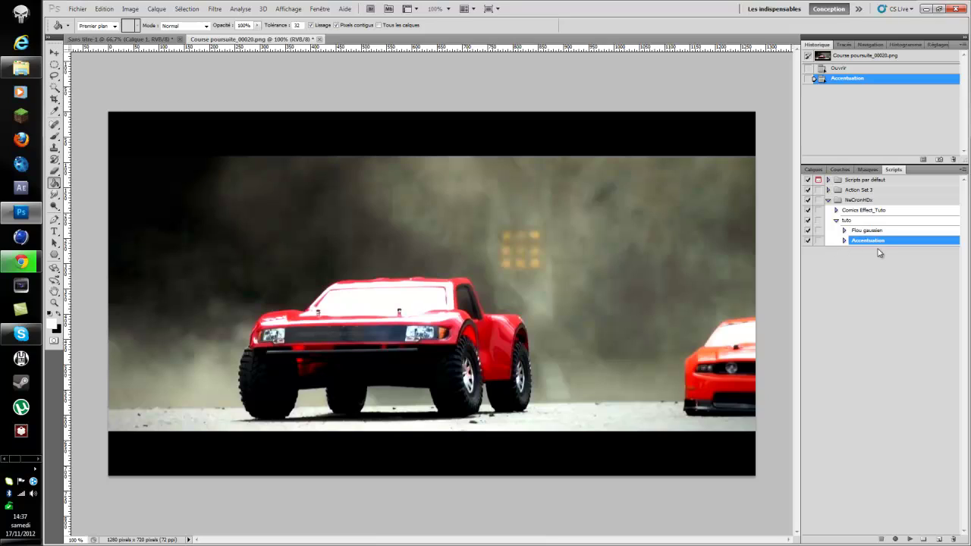
Step: Resume recording the tuto action and open the Filter Gallery on the truck frame, shrinking and repositioning its window
{"action": "left_click", "coordinate": [895, 539]}
{"action": "left_click", "coordinate": [216, 10]}
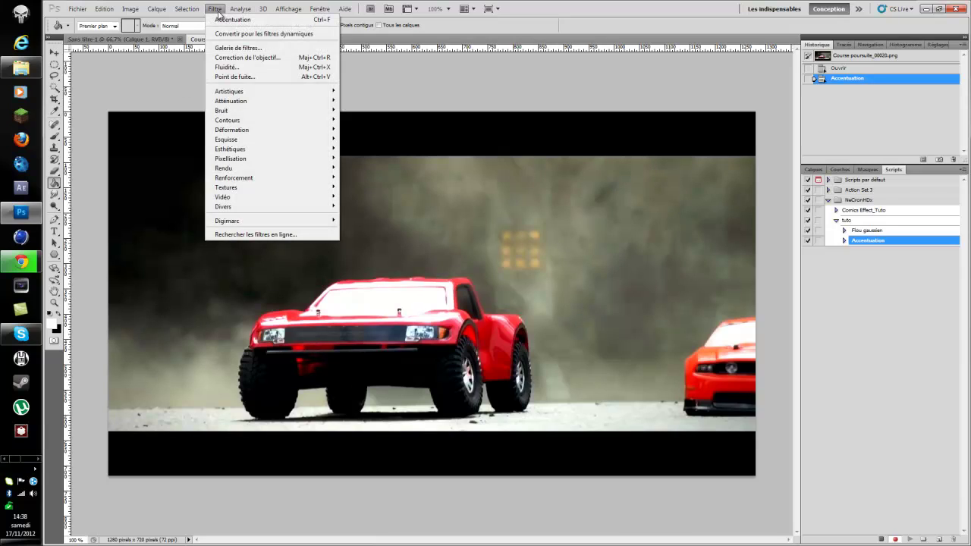
{"action": "left_click", "coordinate": [258, 50]}
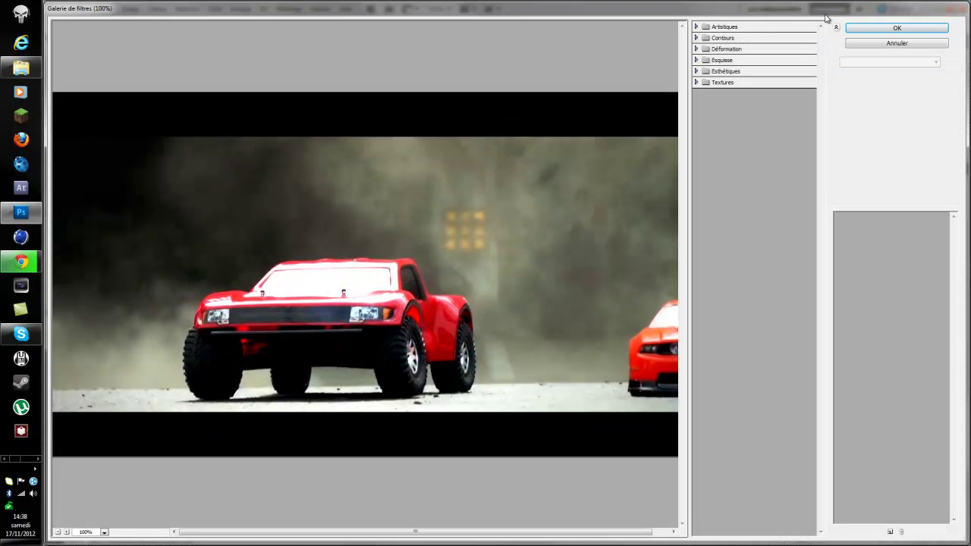
{"action": "left_click", "coordinate": [958, 4]}
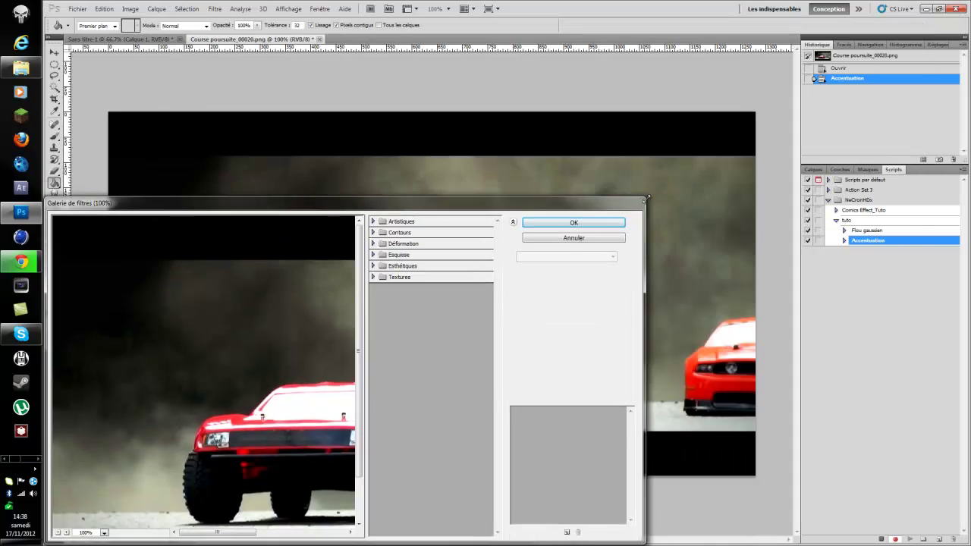
{"action": "left_click_drag", "start_coordinate": [629, 227], "coordinate": [732, 59]}
{"action": "left_click_drag", "start_coordinate": [474, 300], "coordinate": [348, 267]}
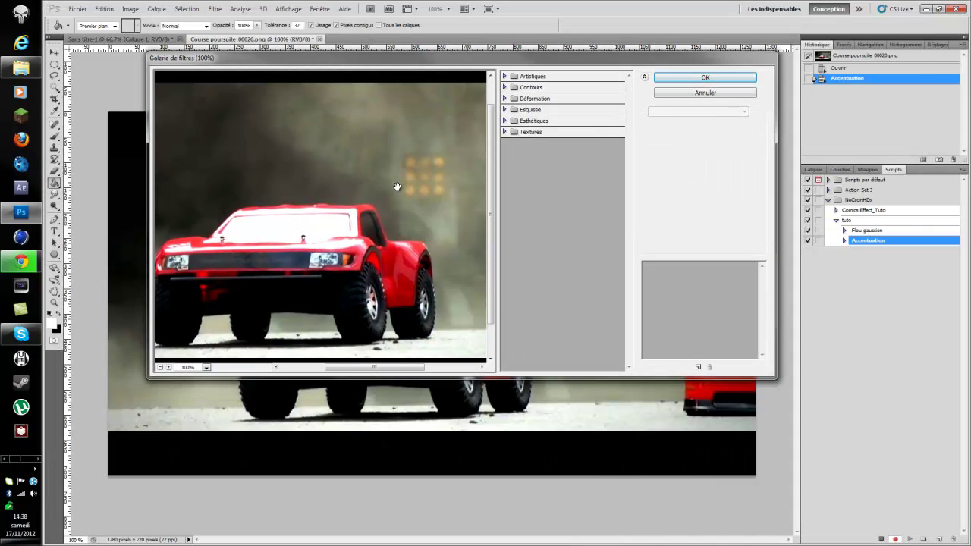
Step: Choose the artistic Découpage filter for the truck frame and set the preview zoom to 50%
{"action": "left_click", "coordinate": [503, 78]}
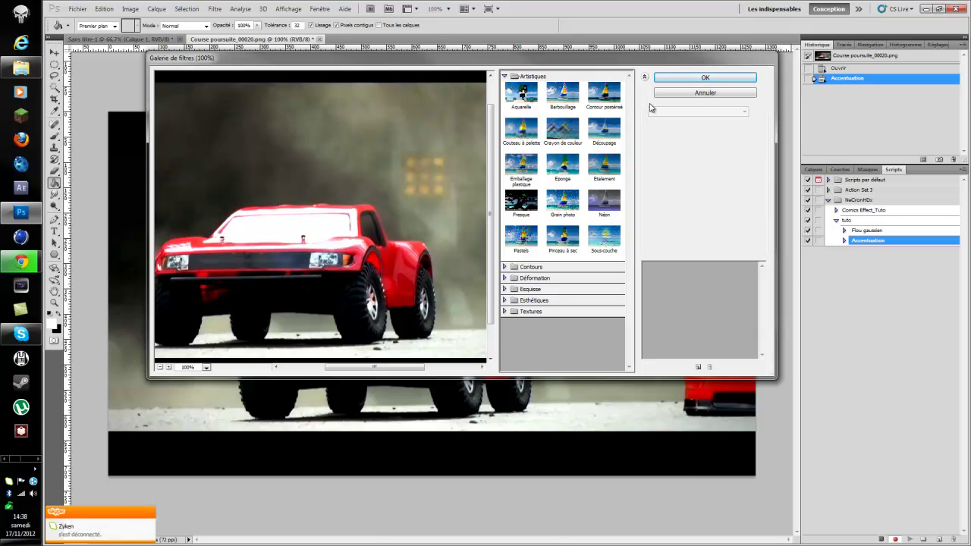
{"action": "left_click", "coordinate": [605, 137]}
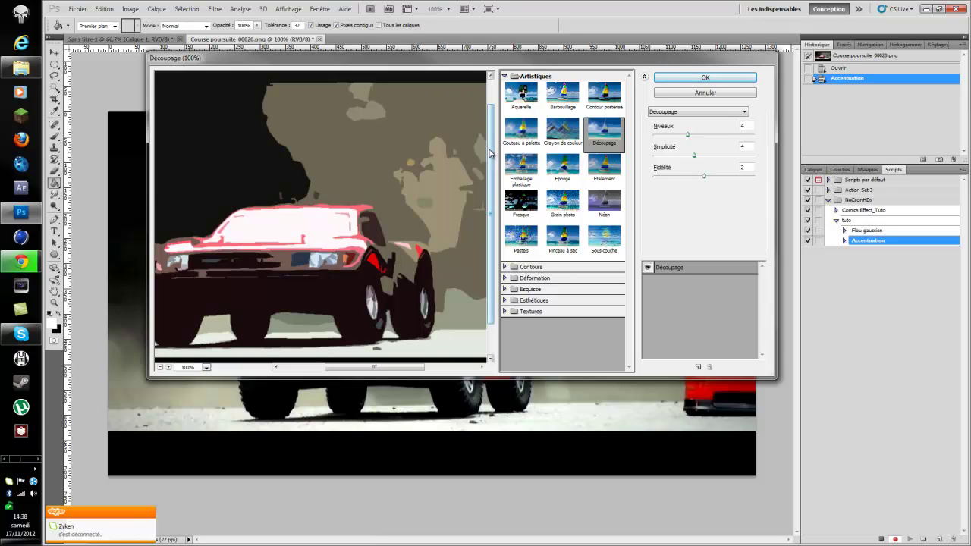
{"action": "scroll", "coordinate": [421, 203], "scroll_direction": "down", "scroll_amount": 3}
{"action": "scroll", "coordinate": [420, 203], "scroll_direction": "up", "scroll_amount": 5}
{"action": "scroll", "coordinate": [420, 202], "scroll_direction": "down", "scroll_amount": 3}
{"action": "scroll", "coordinate": [410, 199], "scroll_direction": "up", "scroll_amount": 3}
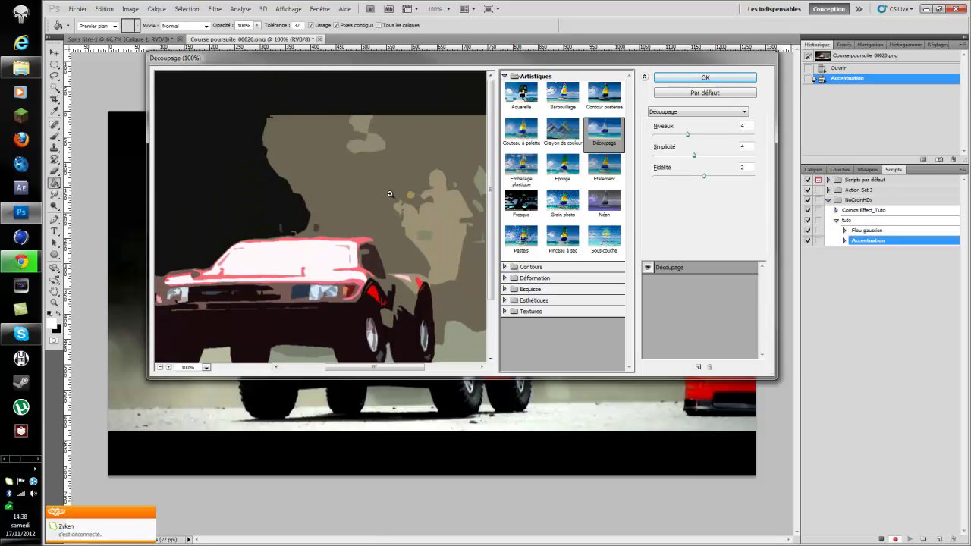
{"action": "right_click", "coordinate": [390, 195]}
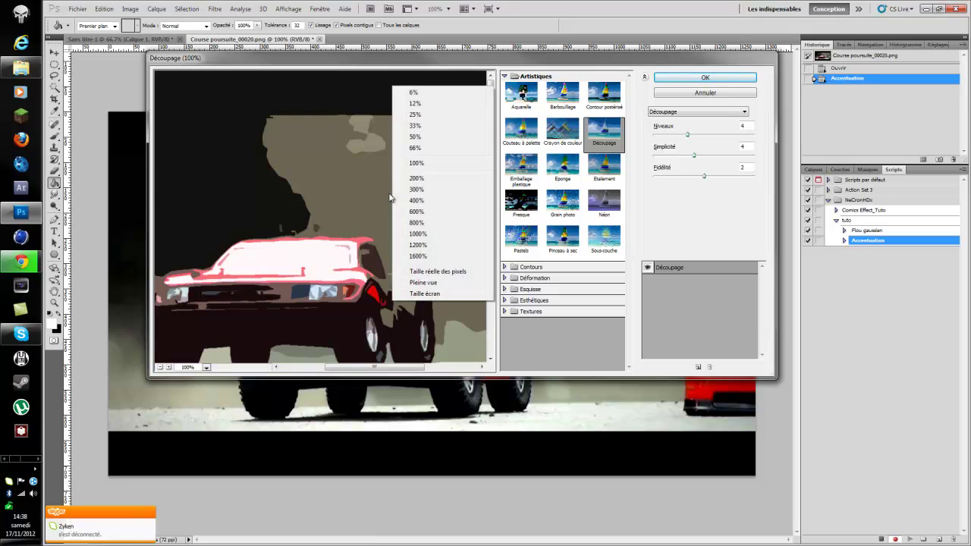
{"action": "left_click", "coordinate": [422, 138]}
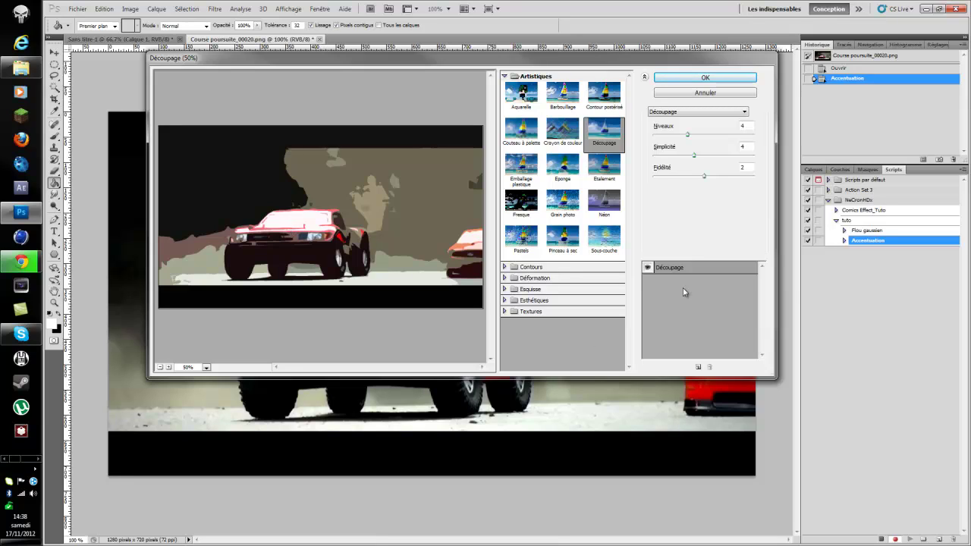
Step: Apply Découpage with Niveaux 6, Simplicité 4 and Fidélité 3 while recording
{"action": "left_click", "coordinate": [688, 136]}
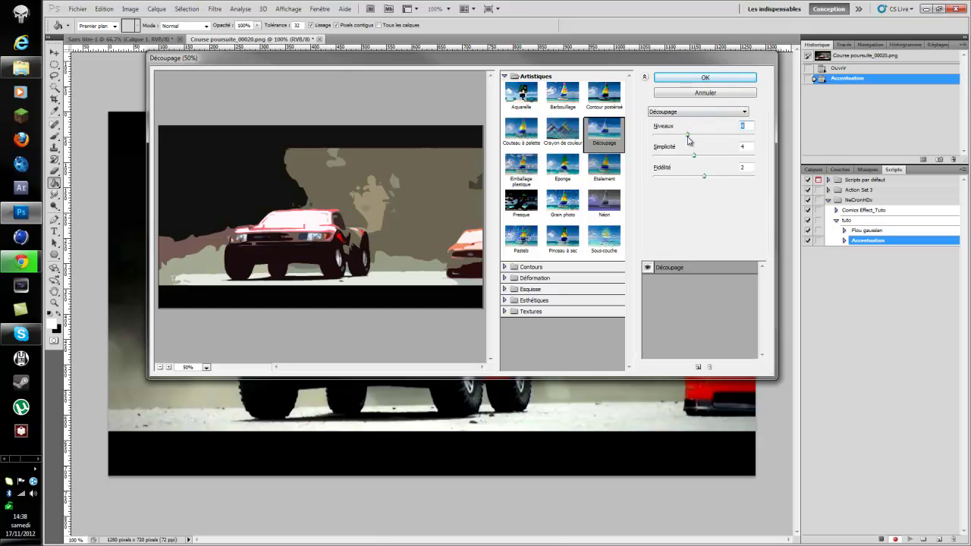
{"action": "left_click_drag", "start_coordinate": [690, 138], "coordinate": [719, 139]}
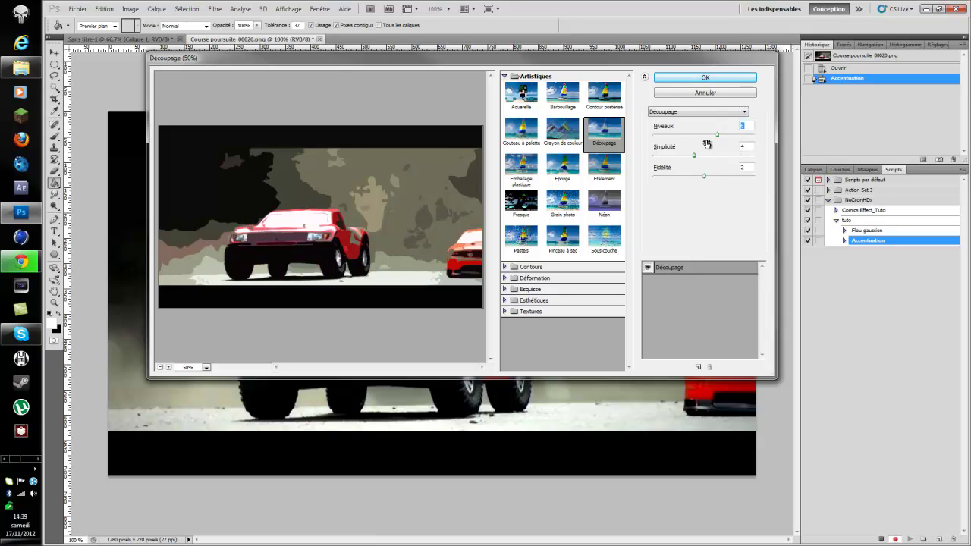
{"action": "left_click_drag", "start_coordinate": [695, 156], "coordinate": [809, 163]}
{"action": "key", "text": "Down"}
{"action": "key", "text": "Down"}
{"action": "key", "text": "Down"}
{"action": "key", "text": "Down"}
{"action": "left_click", "coordinate": [693, 157]}
{"action": "left_click_drag", "start_coordinate": [705, 179], "coordinate": [756, 182]}
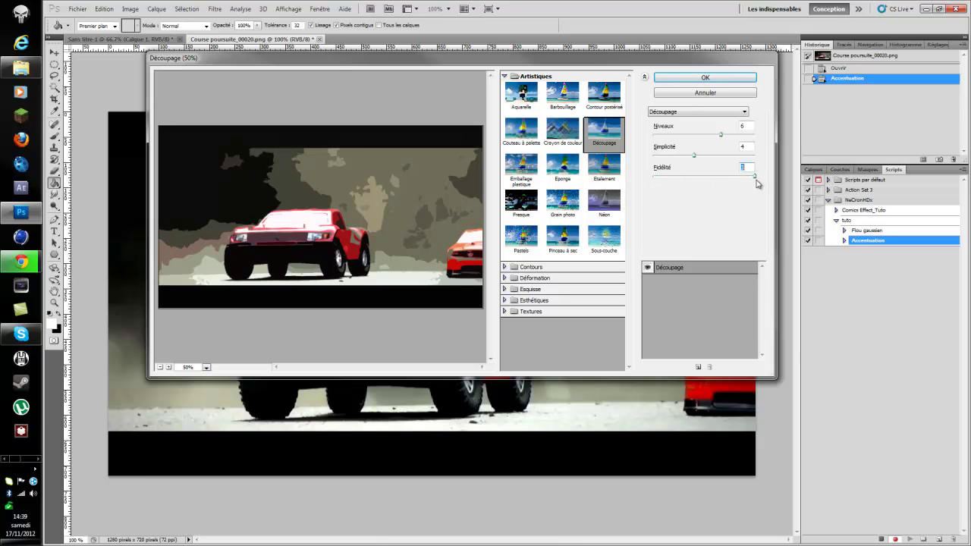
{"action": "left_click", "coordinate": [696, 79]}
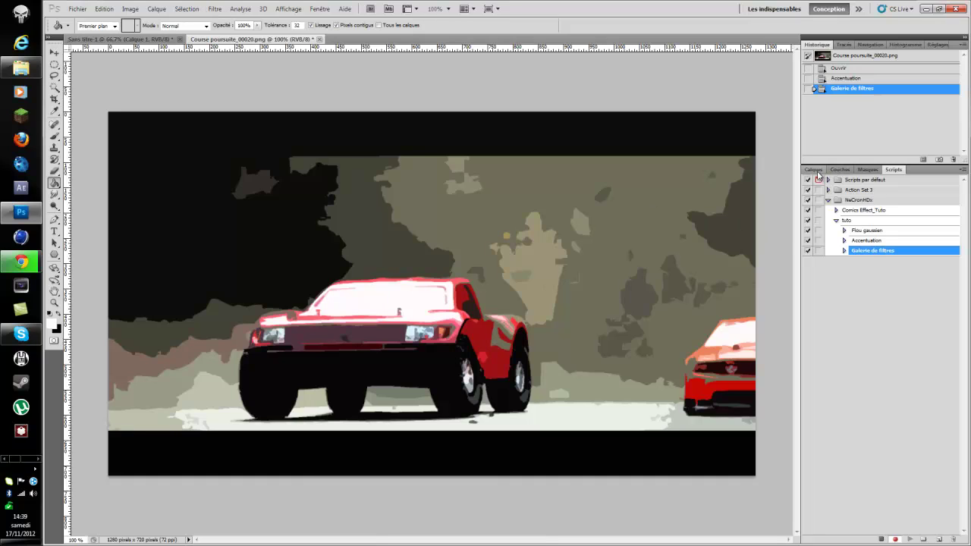
Step: Duplicate the filtered Arrière-plan layer and keep the duplicate selected
{"action": "left_click", "coordinate": [814, 170]}
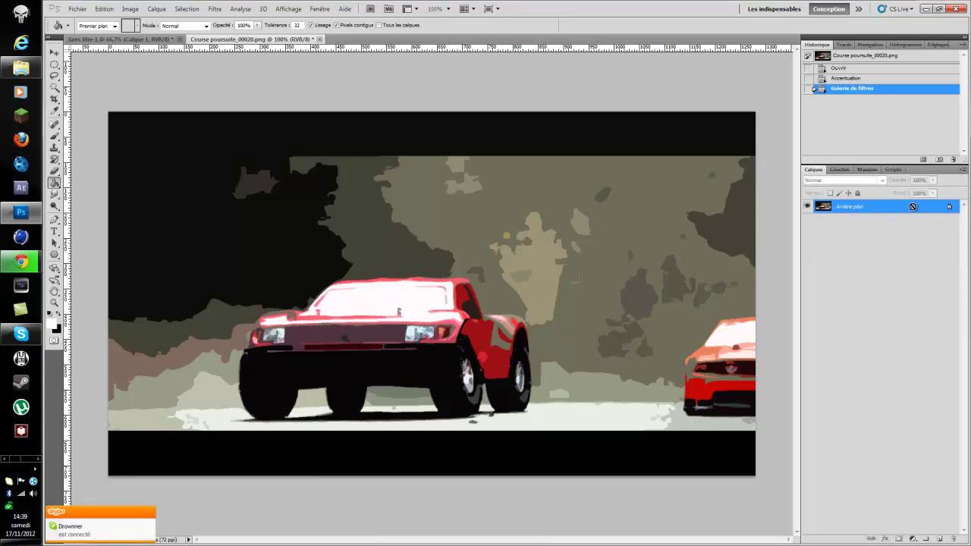
{"action": "key", "text": "ctrl+j"}
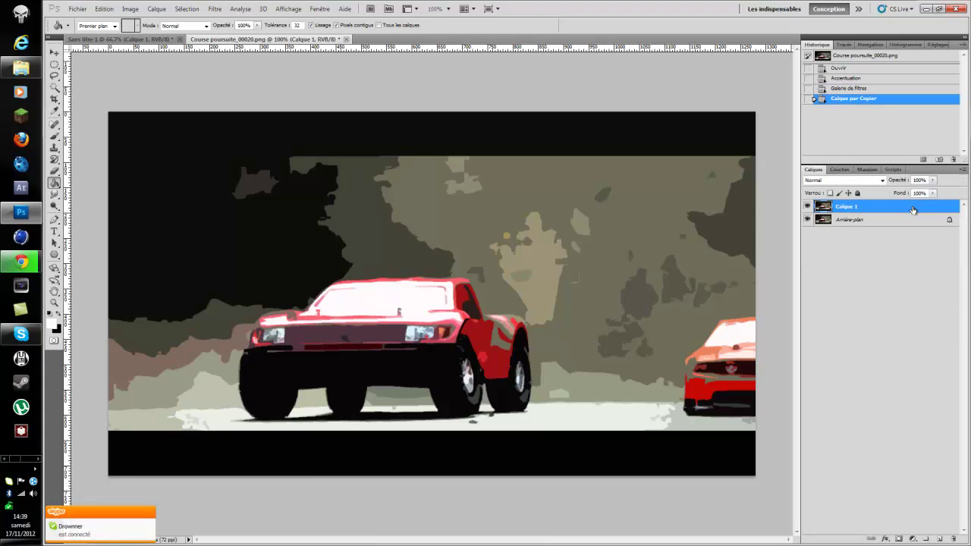
{"action": "left_click", "coordinate": [874, 223]}
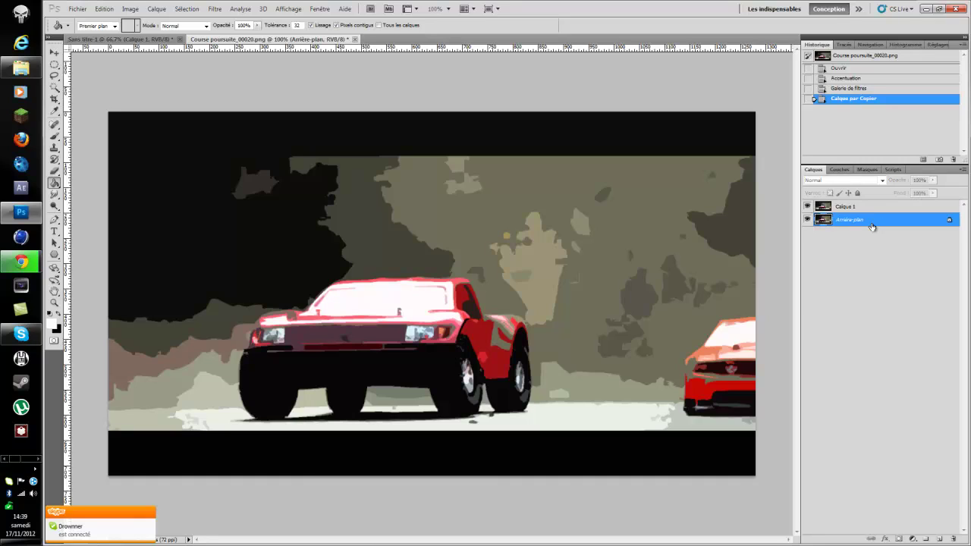
{"action": "left_click", "coordinate": [877, 210]}
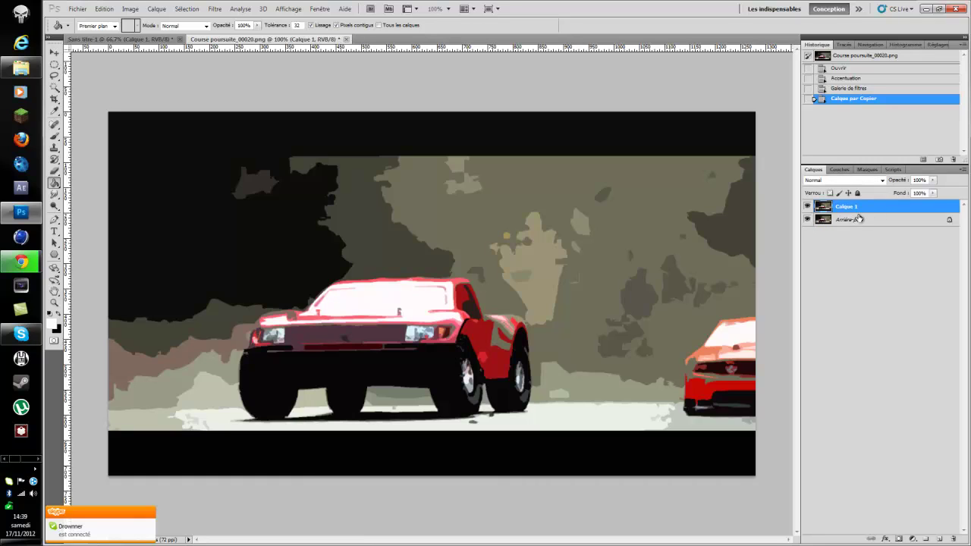
Step: Rename the duplicated layer "Copie"
{"action": "right_click", "coordinate": [873, 208]}
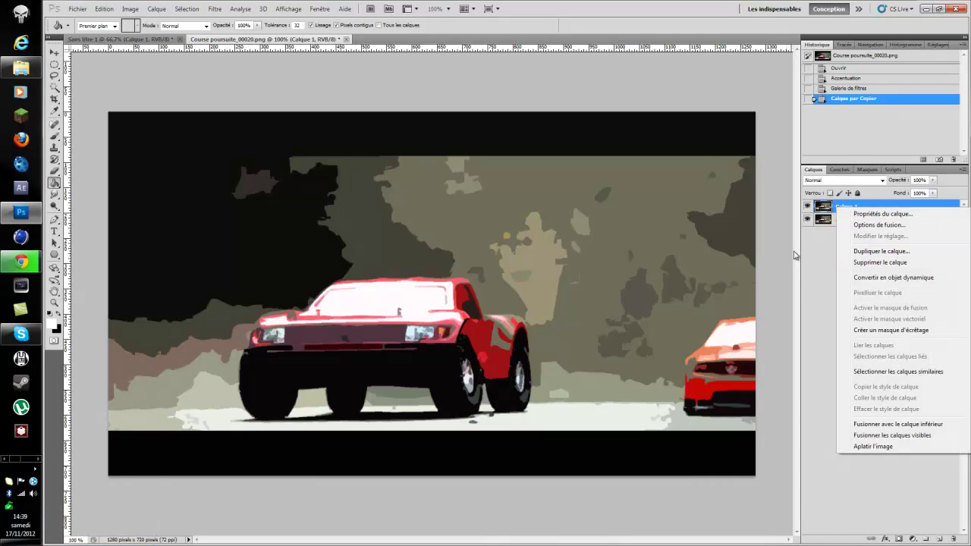
{"action": "left_click", "coordinate": [823, 254]}
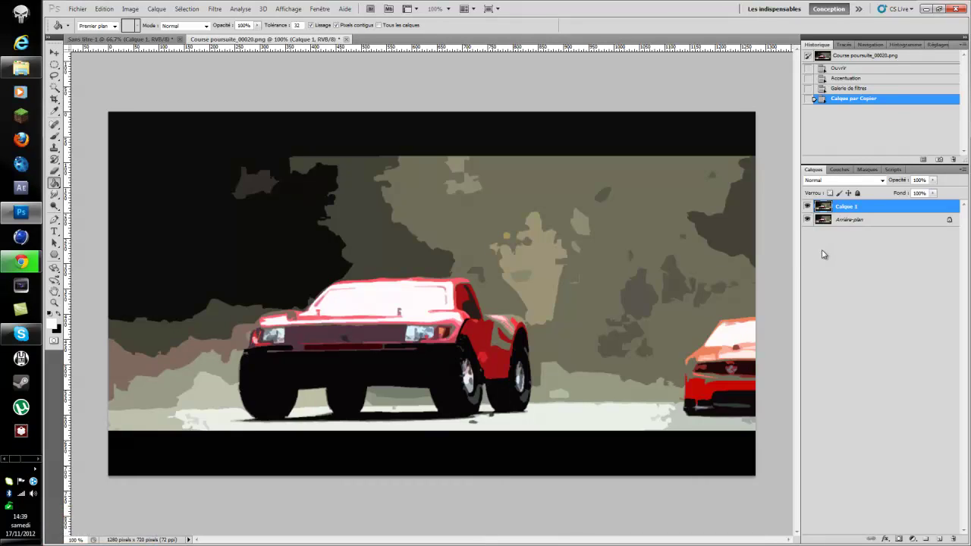
{"action": "double_click", "coordinate": [875, 208]}
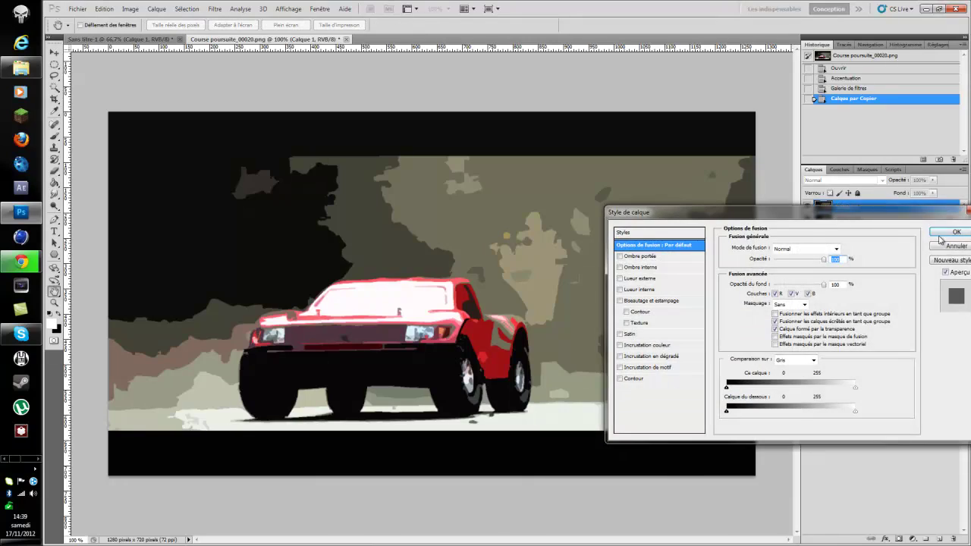
{"action": "left_click", "coordinate": [950, 246]}
{"action": "double_click", "coordinate": [847, 207]}
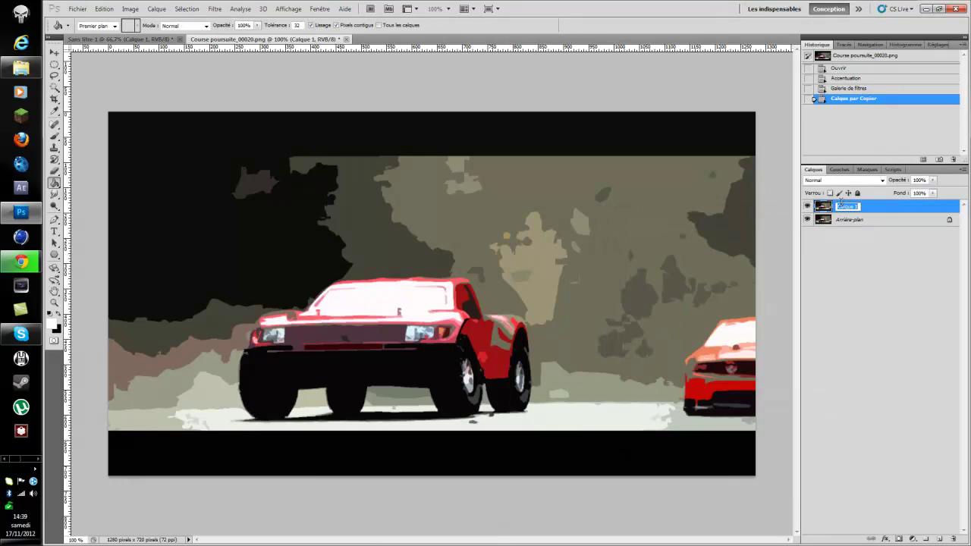
{"action": "key", "text": "Return"}
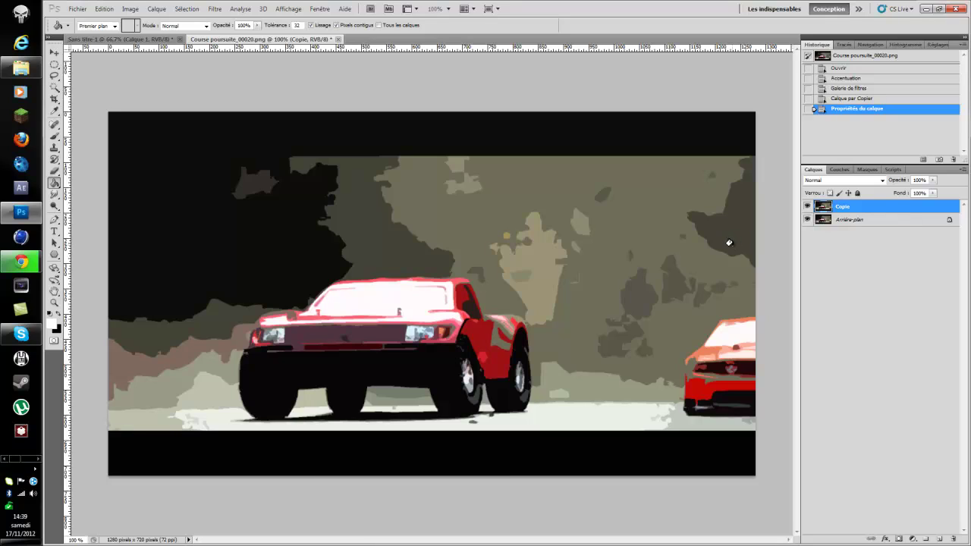
Step: Reopen the Filter Gallery on the Copie layer
{"action": "left_click", "coordinate": [215, 9]}
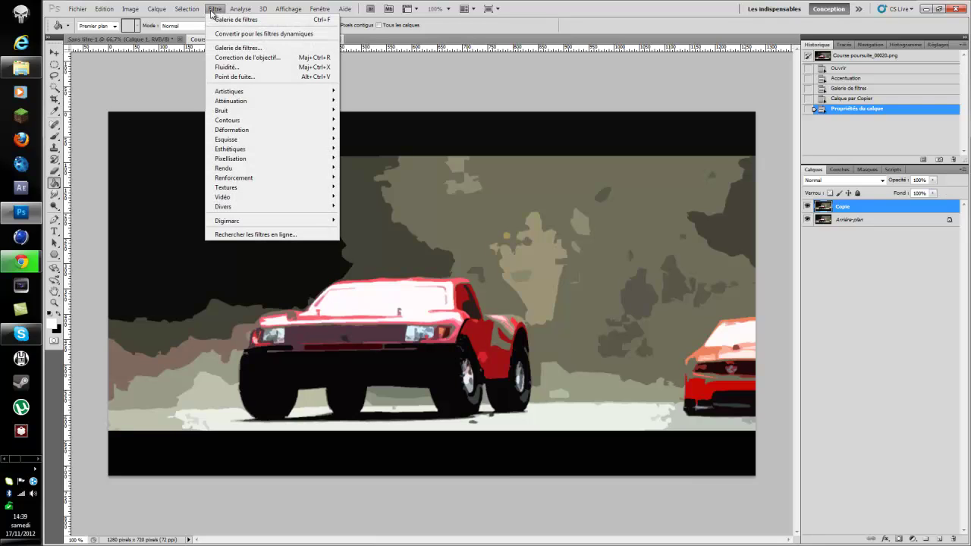
{"action": "left_click", "coordinate": [246, 50]}
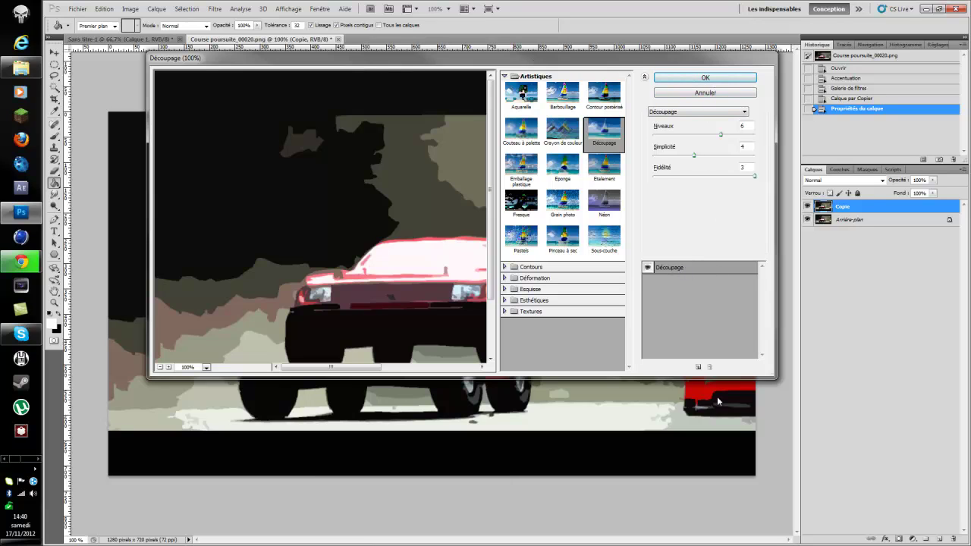
{"action": "left_click", "coordinate": [698, 366]}
{"action": "left_click", "coordinate": [671, 280]}
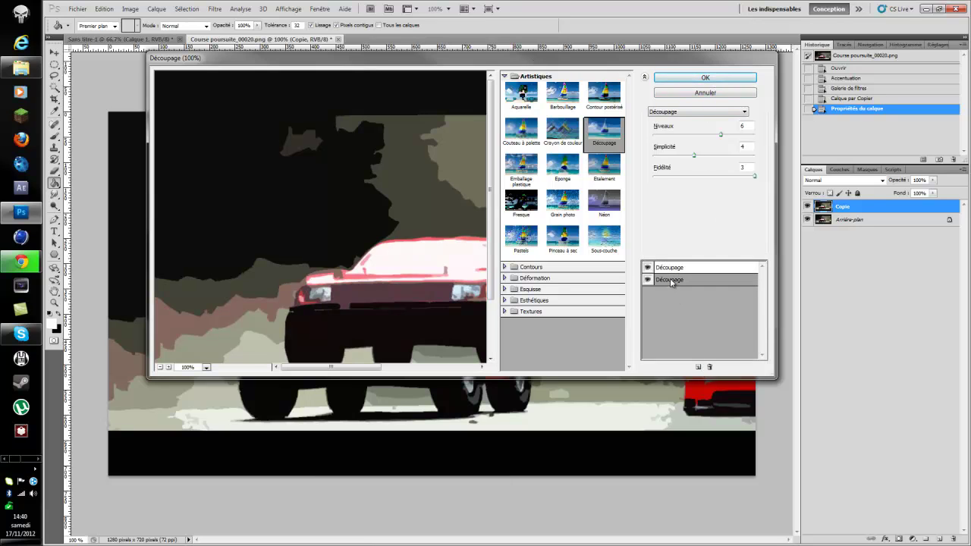
{"action": "left_click", "coordinate": [673, 268]}
{"action": "left_click", "coordinate": [669, 283]}
{"action": "key", "text": "ctrl+z"}
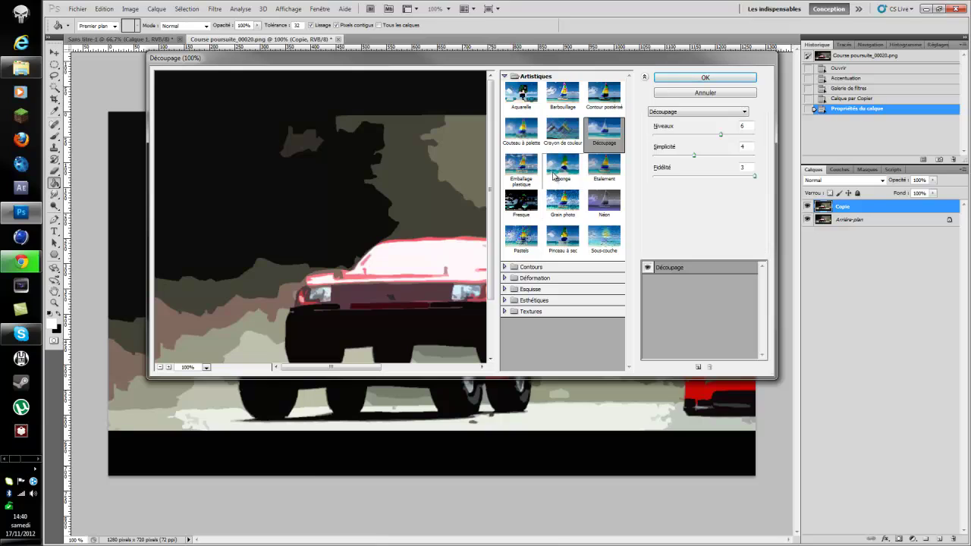
Step: Stack a Contour postérisé effect above Découpage in the filter stack and set the preview zoom to 50%
{"action": "left_click", "coordinate": [603, 94]}
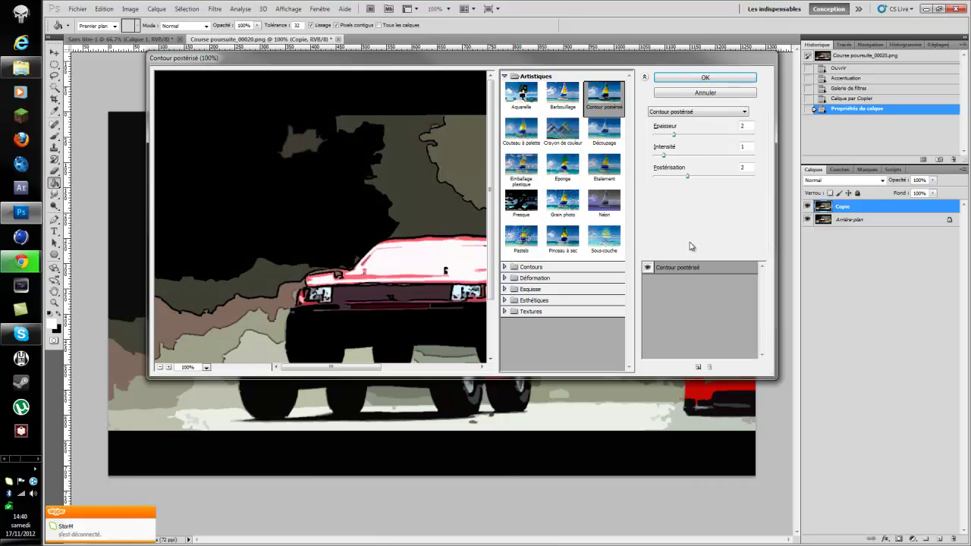
{"action": "left_click", "coordinate": [698, 367]}
{"action": "left_click", "coordinate": [604, 94]}
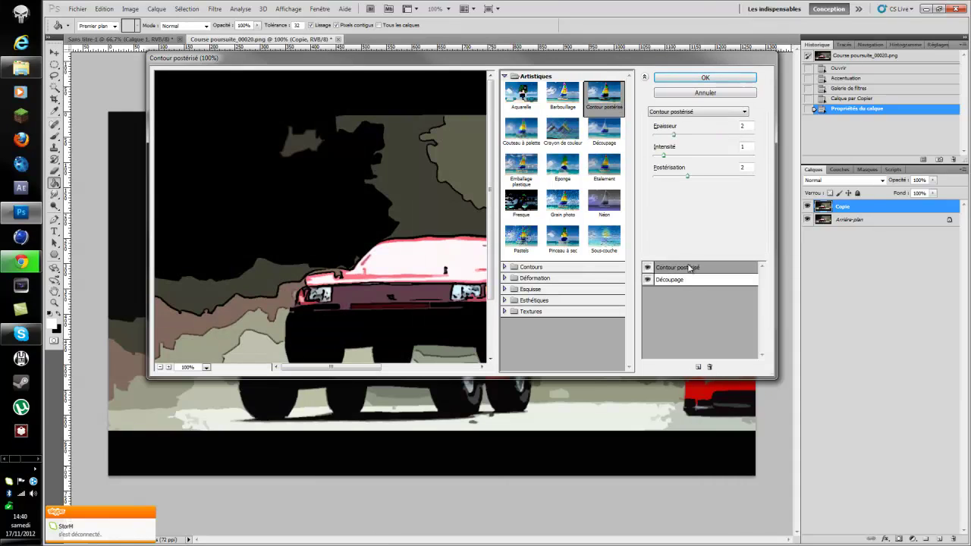
{"action": "right_click", "coordinate": [403, 132]}
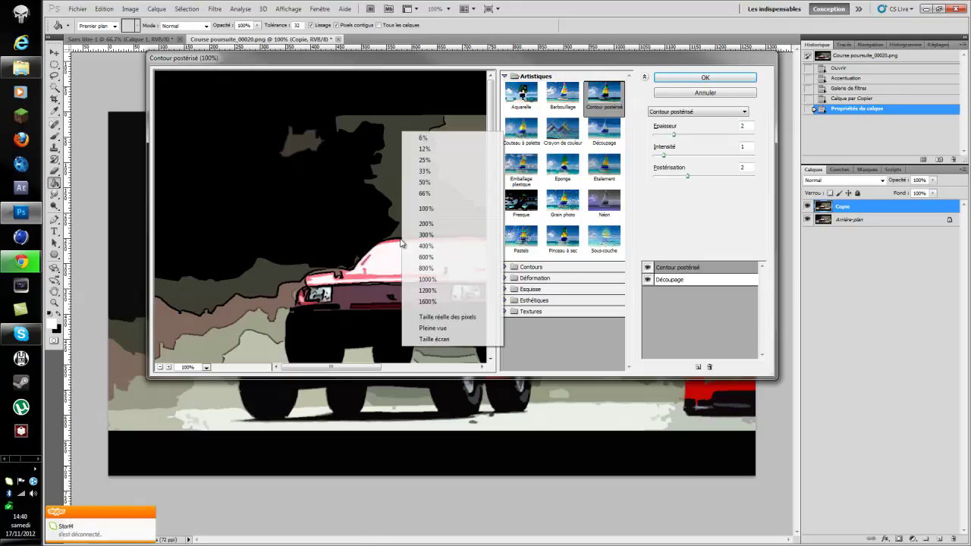
{"action": "left_click", "coordinate": [426, 171]}
{"action": "right_click", "coordinate": [420, 66]}
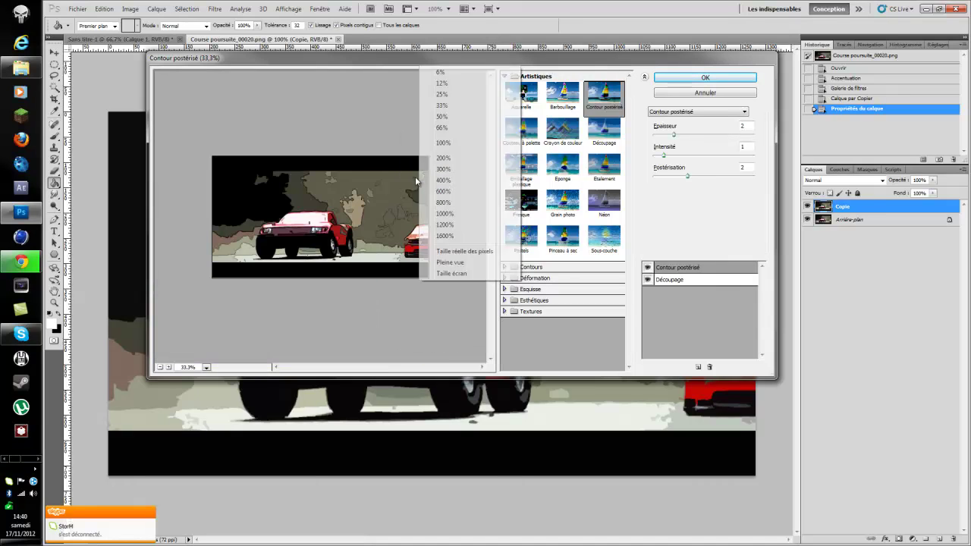
{"action": "left_click", "coordinate": [441, 116]}
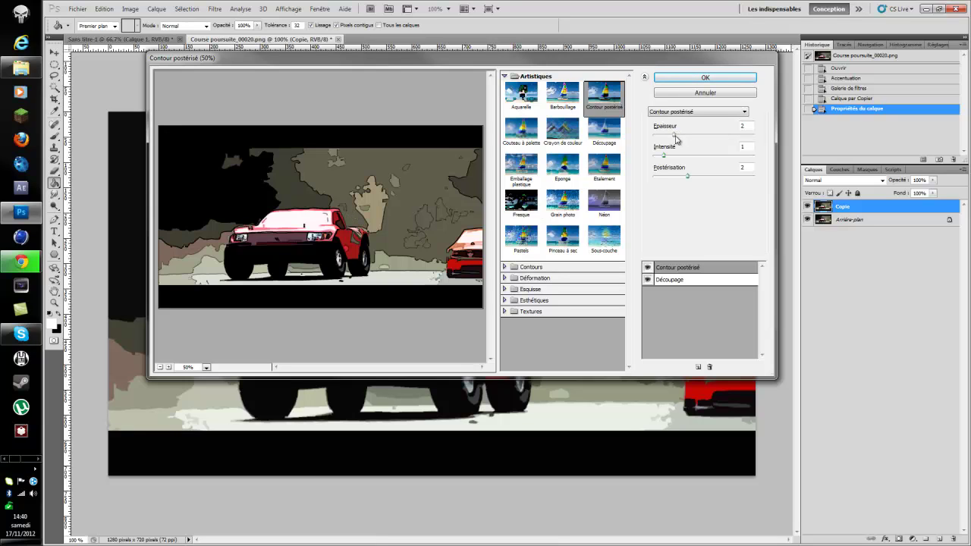
Step: Set Contour postérisé to Epaisseur 0, Intensité 10 and Postérisation 5, and apply the stacked filters to the Copie layer
{"action": "left_click_drag", "start_coordinate": [674, 136], "coordinate": [654, 135]}
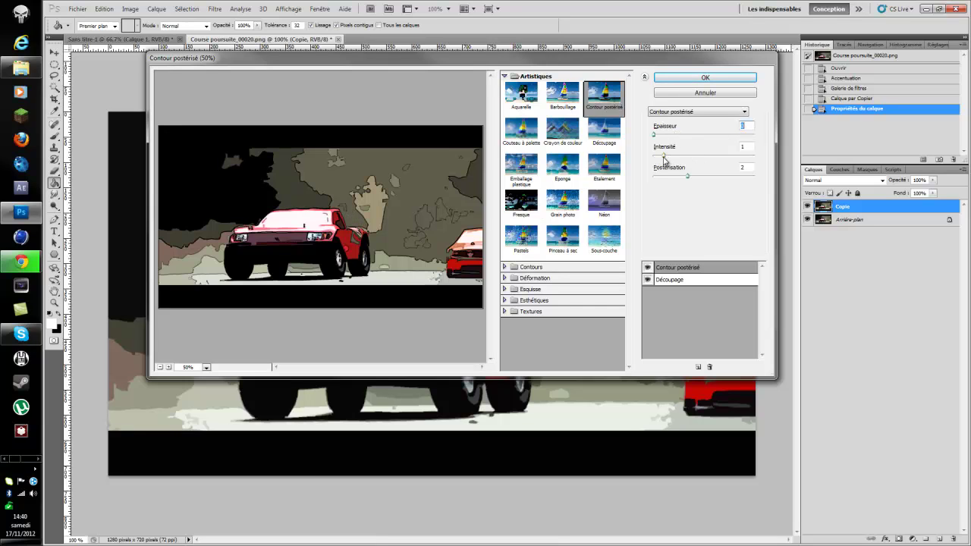
{"action": "left_click_drag", "start_coordinate": [664, 157], "coordinate": [770, 161]}
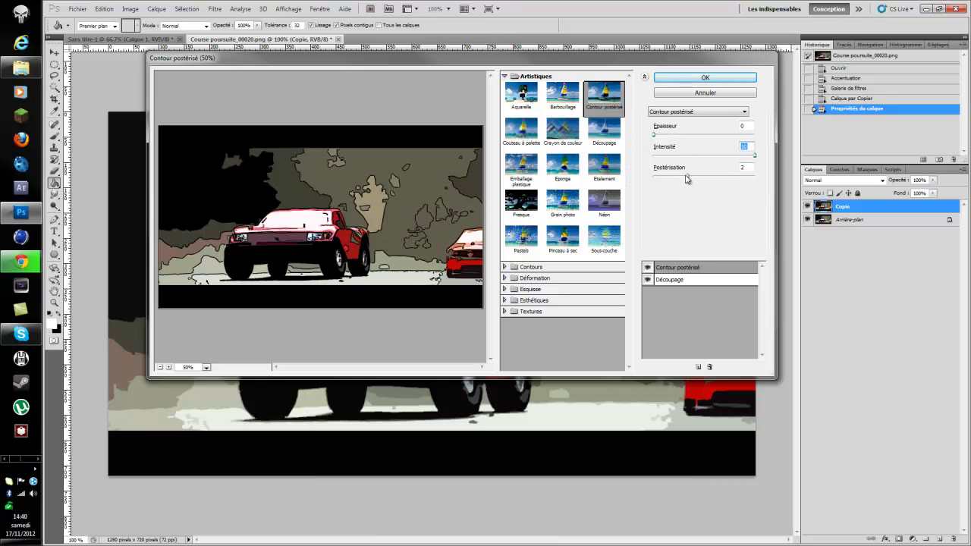
{"action": "left_click_drag", "start_coordinate": [686, 179], "coordinate": [740, 179]}
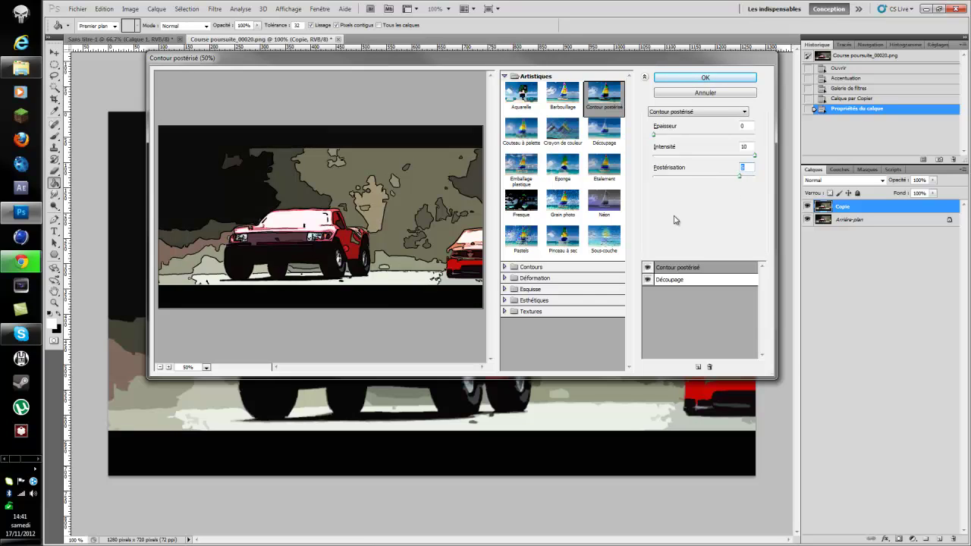
{"action": "left_click", "coordinate": [687, 79]}
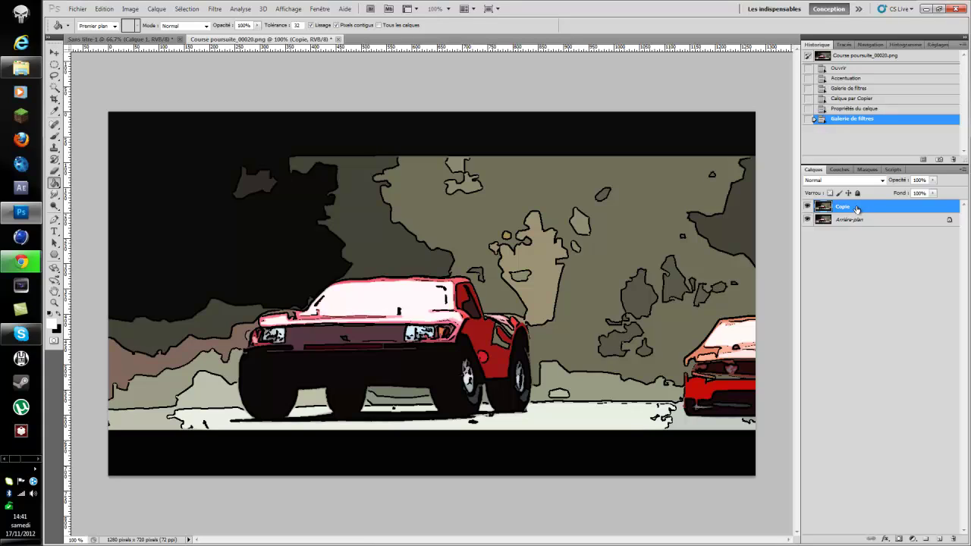
Step: Set the Copie layer's opacity to 60%
{"action": "left_click_drag", "start_coordinate": [903, 183], "coordinate": [913, 179]}
{"action": "type", "text": "60"}
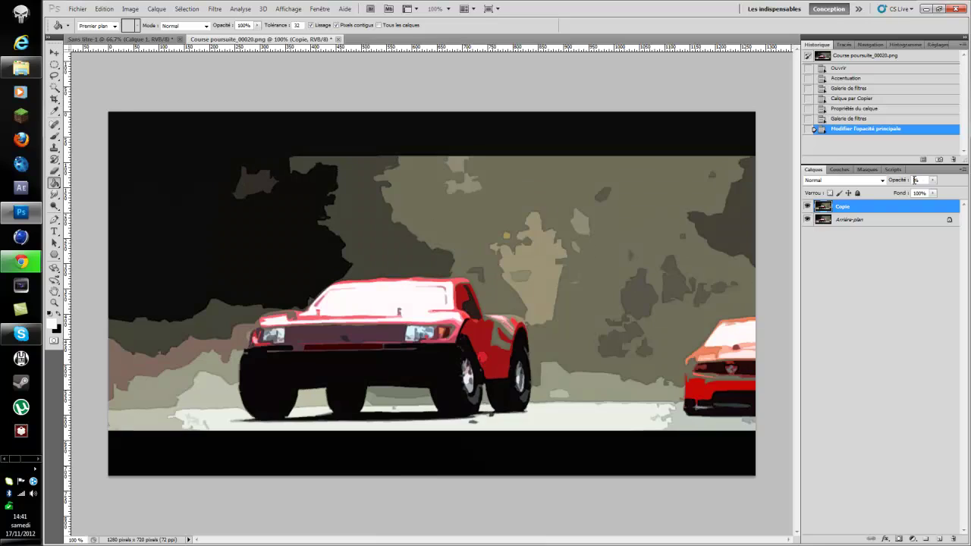
{"action": "left_click", "coordinate": [869, 251]}
Step: Hide and reshow the Copie layer to compare the effect, hide the Arrière-plan layer and select Copie
{"action": "left_click", "coordinate": [807, 207]}
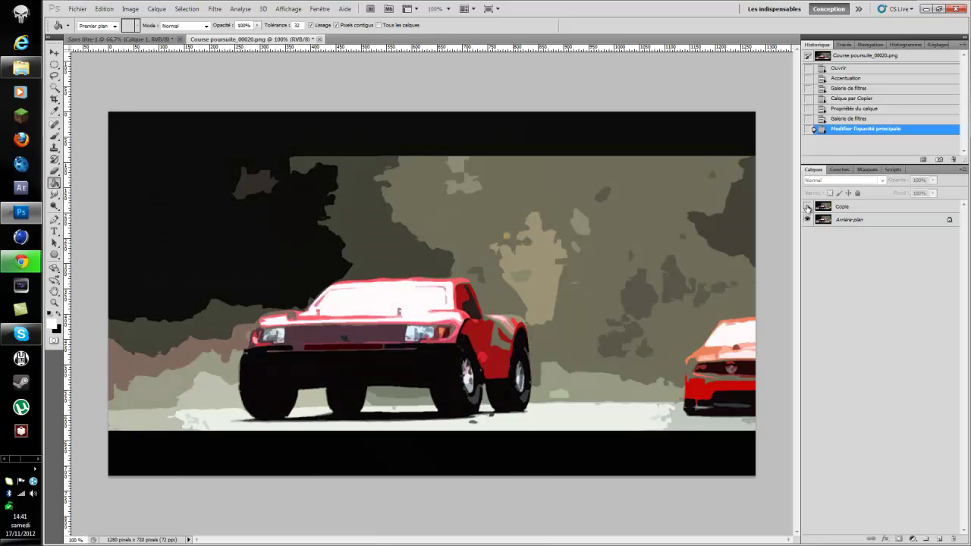
{"action": "left_click", "coordinate": [807, 207]}
{"action": "left_click", "coordinate": [808, 220]}
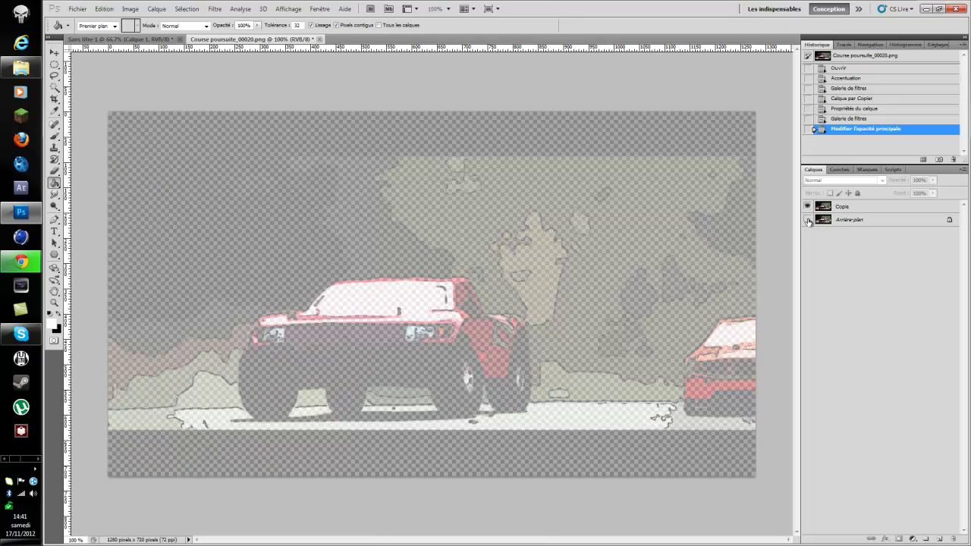
{"action": "left_click", "coordinate": [856, 209]}
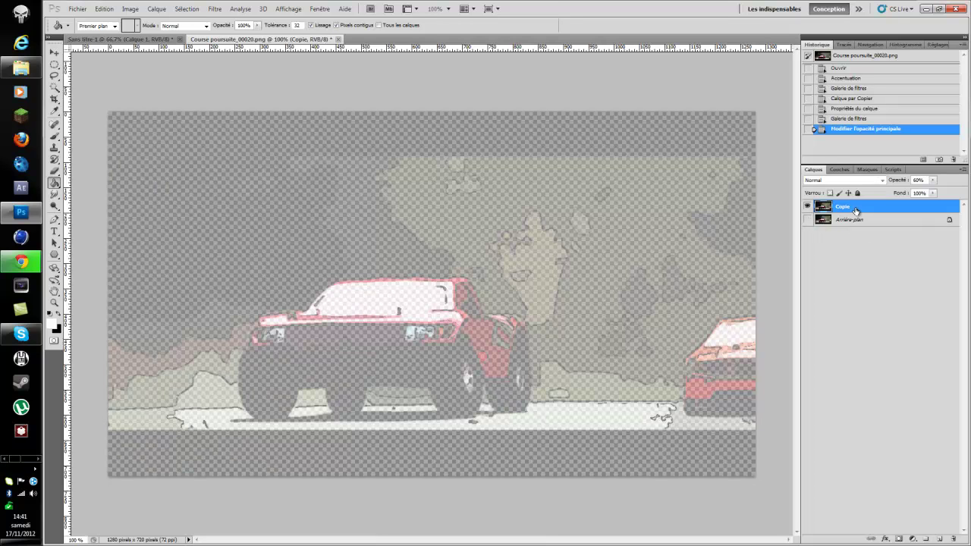
Step: Show the Arrière-plan layer again and toggle the Copie layer's visibility to compare the image with and without it
{"action": "left_click", "coordinate": [808, 220]}
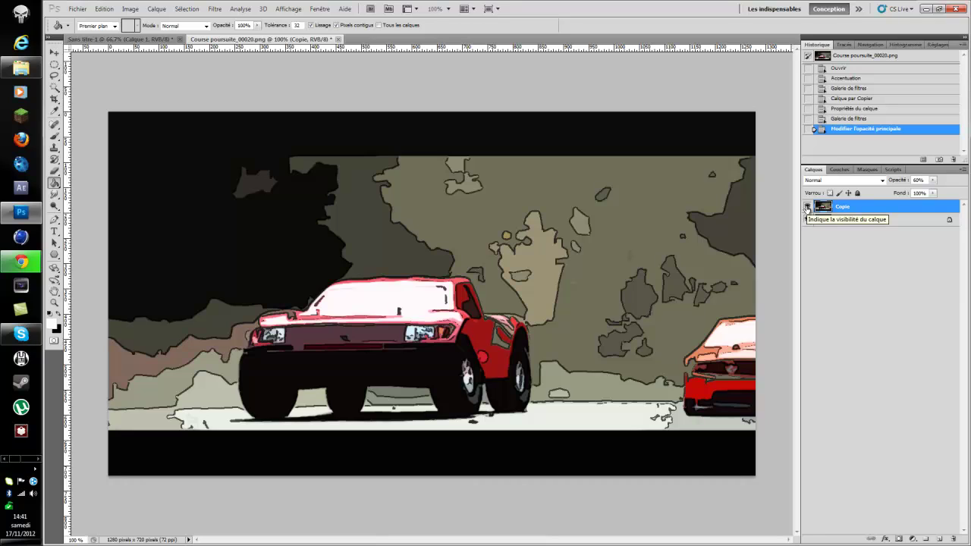
{"action": "left_click", "coordinate": [806, 207]}
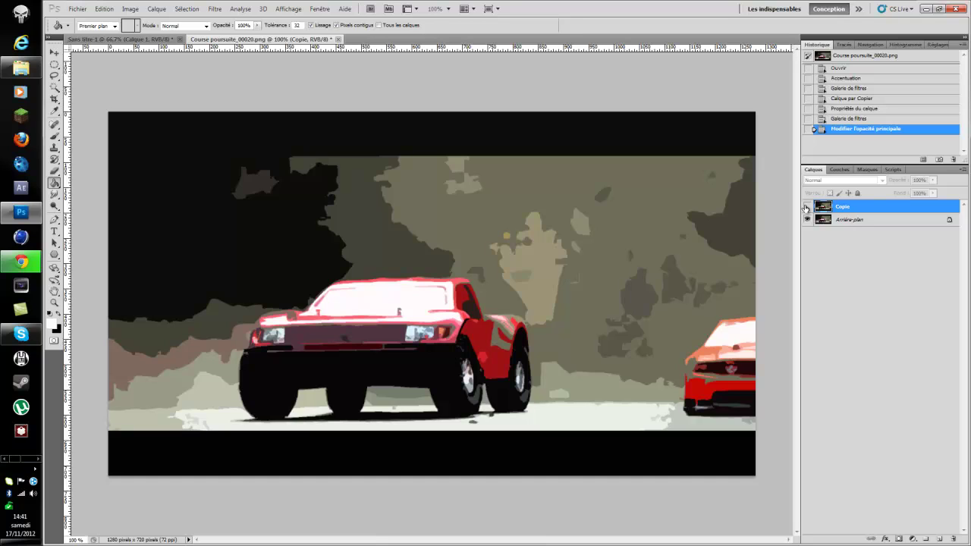
{"action": "left_click", "coordinate": [806, 207]}
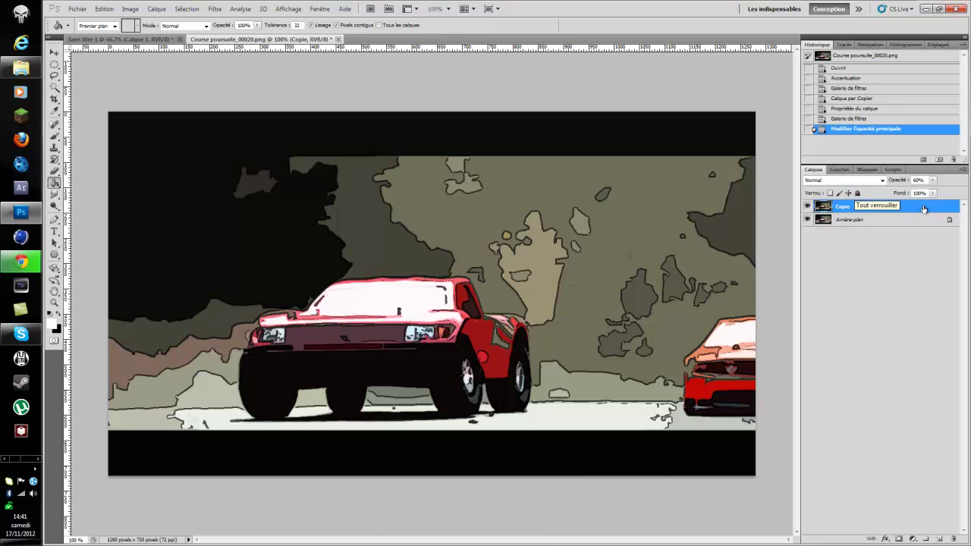
Step: Set the Copie layer's blending mode to Incrustation and toggle both layers' visibility to compare the effect
{"action": "left_click", "coordinate": [865, 186]}
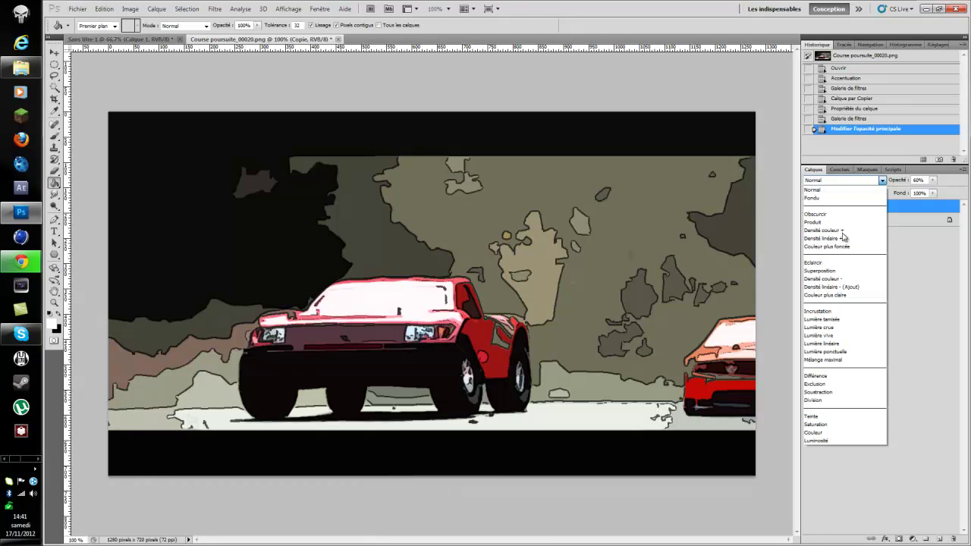
{"action": "left_click", "coordinate": [837, 308]}
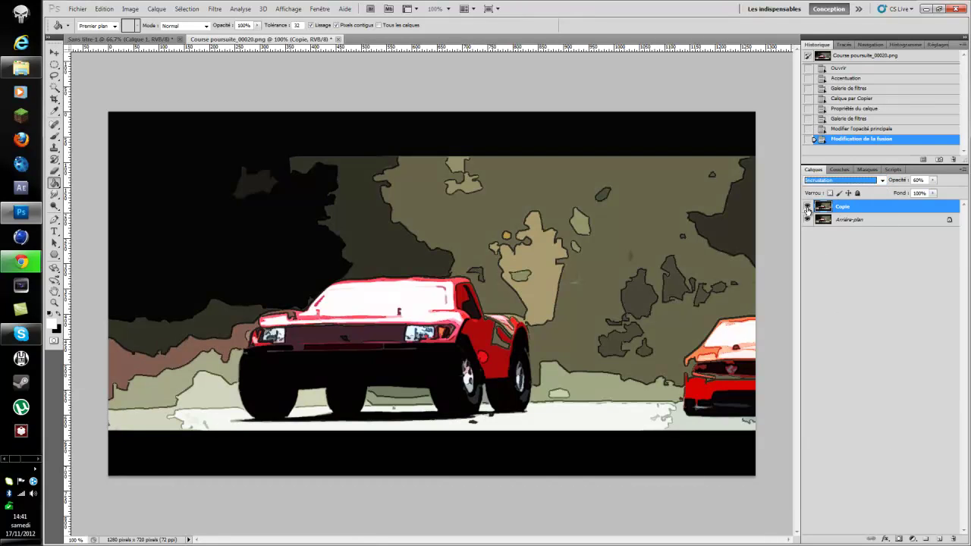
{"action": "left_click", "coordinate": [808, 207]}
{"action": "left_click", "coordinate": [807, 207]}
{"action": "left_click", "coordinate": [808, 219]}
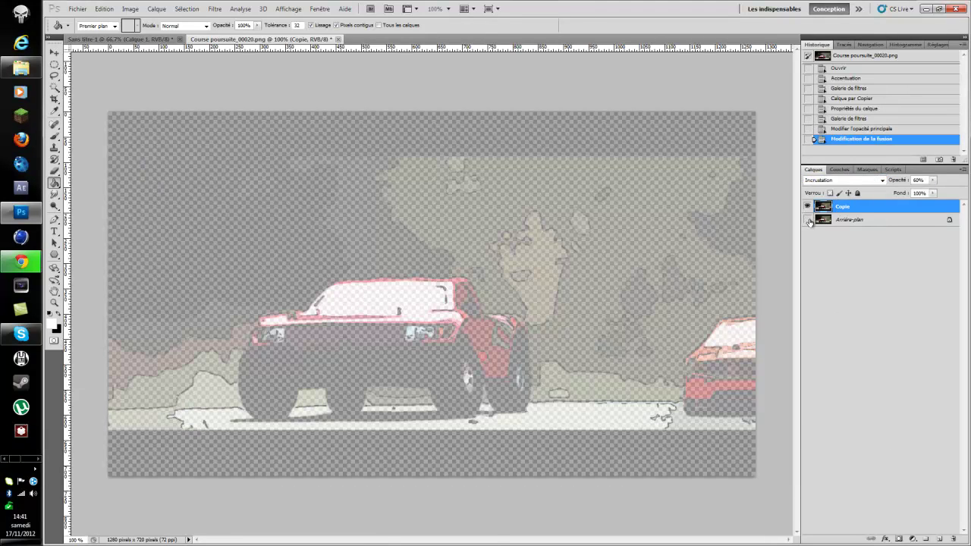
{"action": "left_click", "coordinate": [808, 219]}
{"action": "left_click", "coordinate": [808, 207]}
{"action": "left_click", "coordinate": [808, 207]}
Step: Try the Fondu blending mode on the Copie layer, compare it, and switch back to Incrustation
{"action": "left_click", "coordinate": [844, 182]}
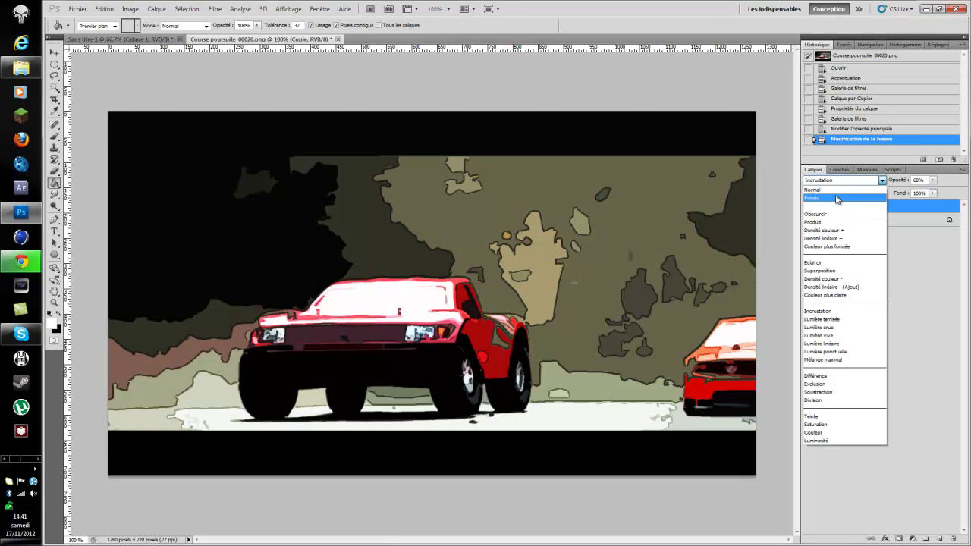
{"action": "left_click", "coordinate": [837, 199]}
{"action": "left_click", "coordinate": [807, 207]}
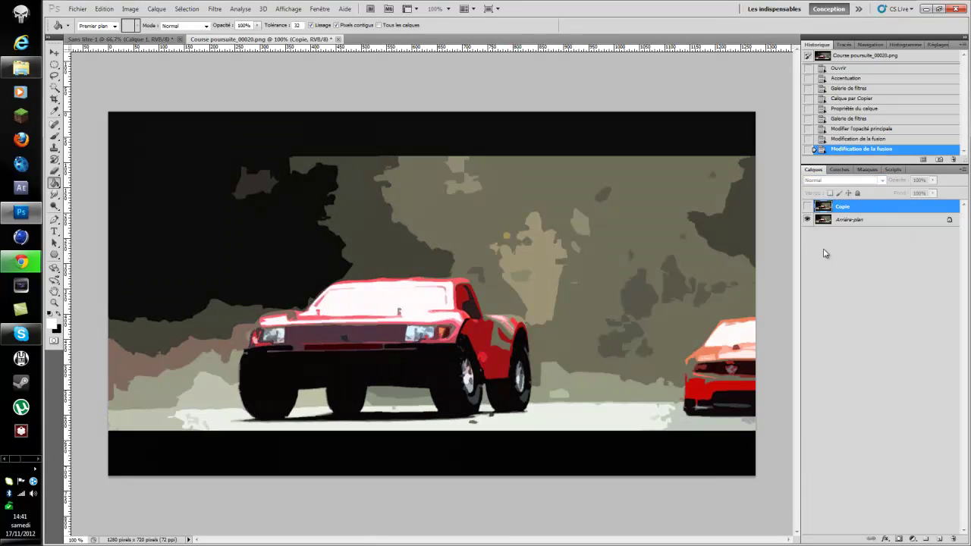
{"action": "left_click", "coordinate": [808, 207]}
{"action": "left_click", "coordinate": [844, 181]}
{"action": "left_click", "coordinate": [833, 312]}
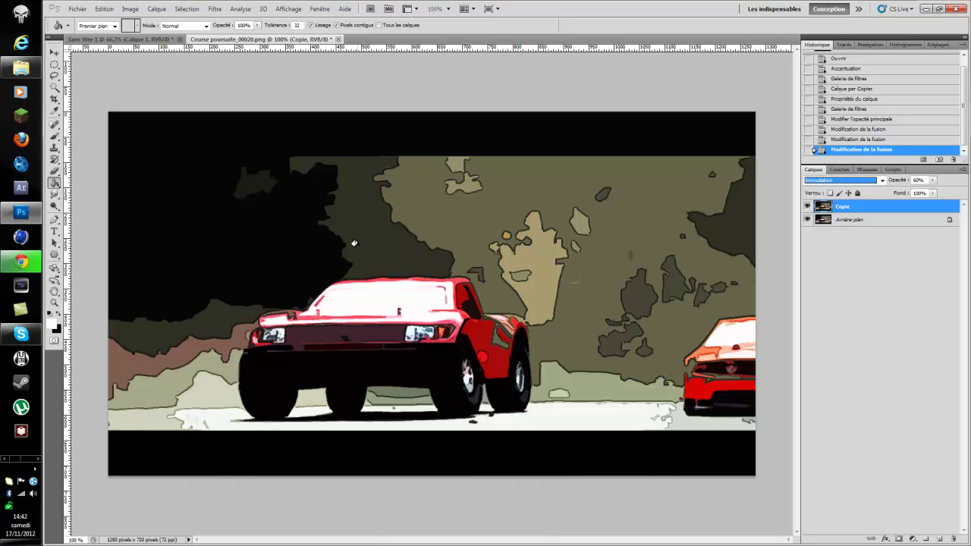
Step: Flatten the image into a single layer and review the steps recorded in the tuto action
{"action": "left_click", "coordinate": [160, 9]}
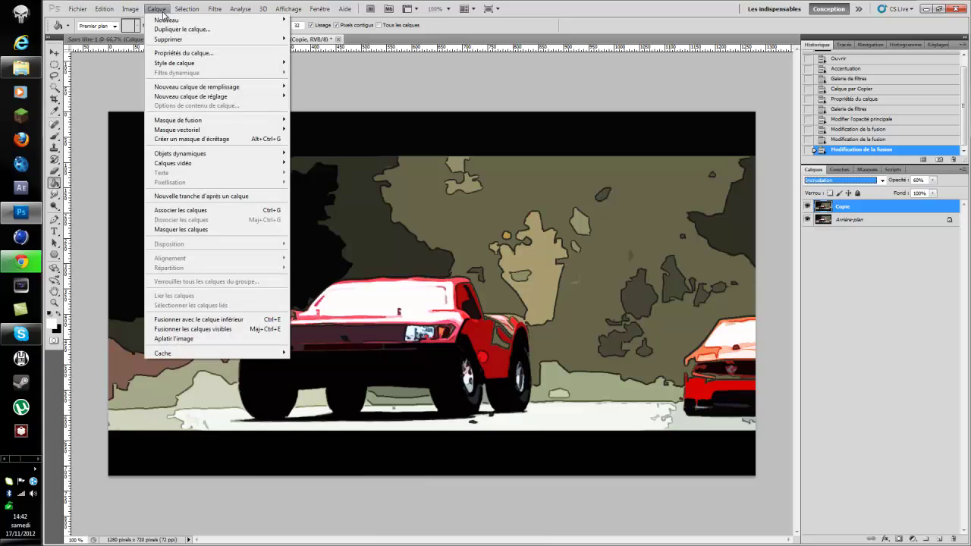
{"action": "left_click", "coordinate": [267, 338]}
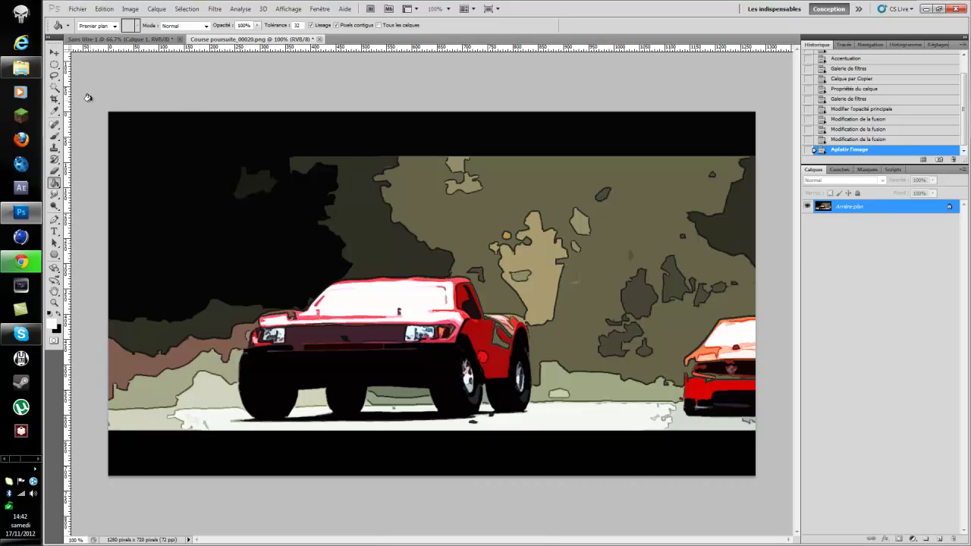
{"action": "left_click", "coordinate": [893, 170]}
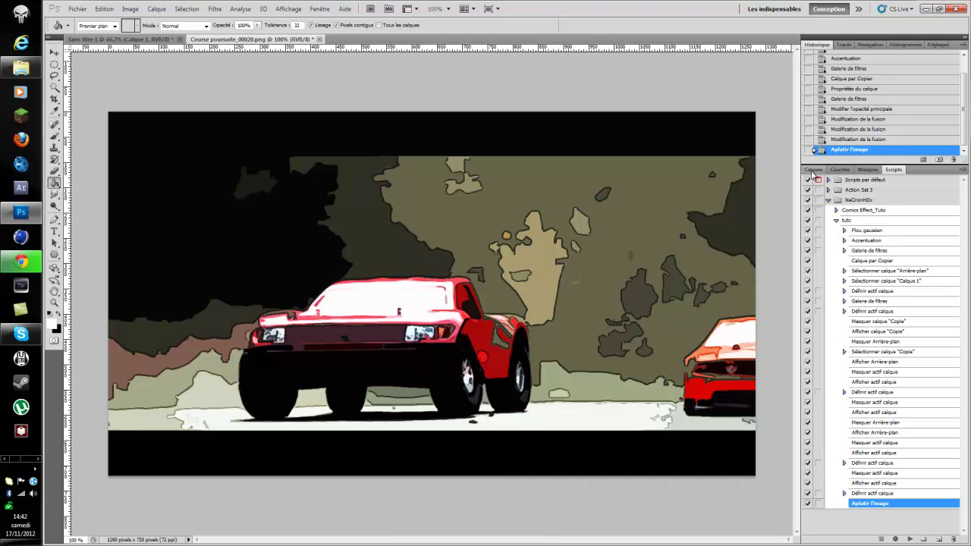
{"action": "left_click", "coordinate": [813, 169]}
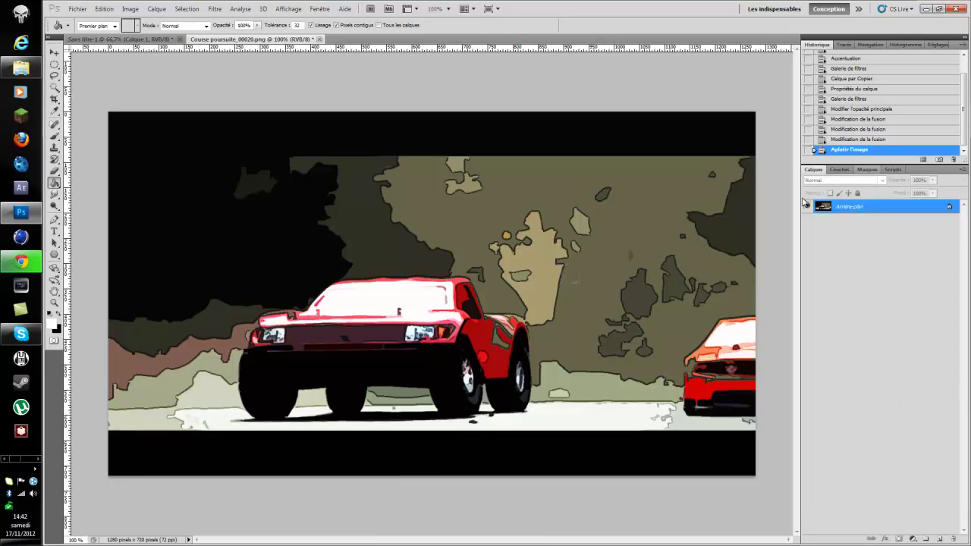
{"action": "left_click", "coordinate": [893, 169]}
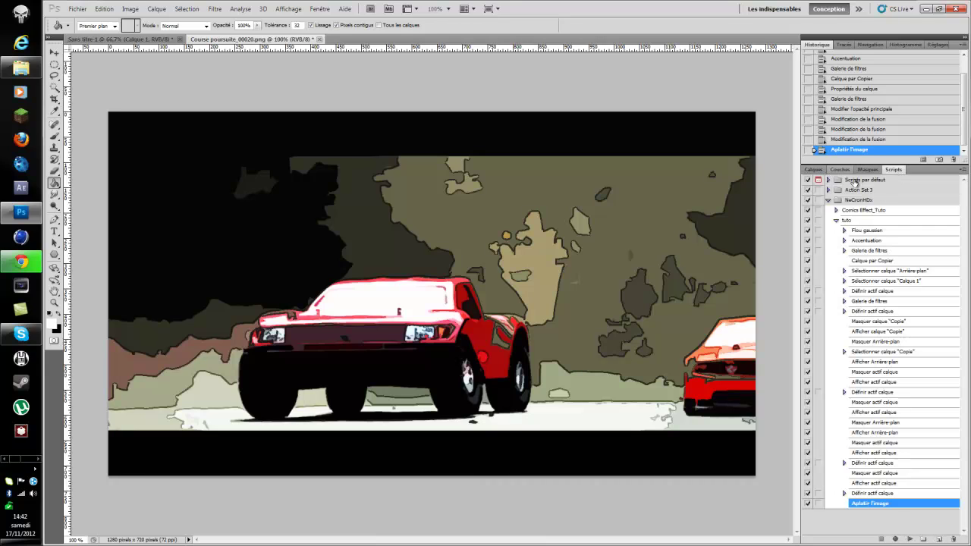
{"action": "left_click", "coordinate": [824, 167]}
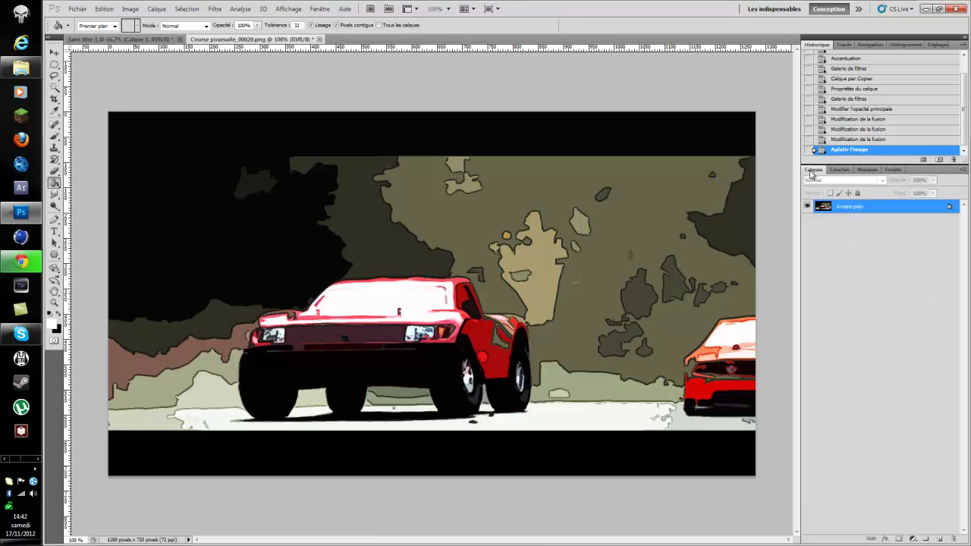
{"action": "left_click", "coordinate": [893, 169]}
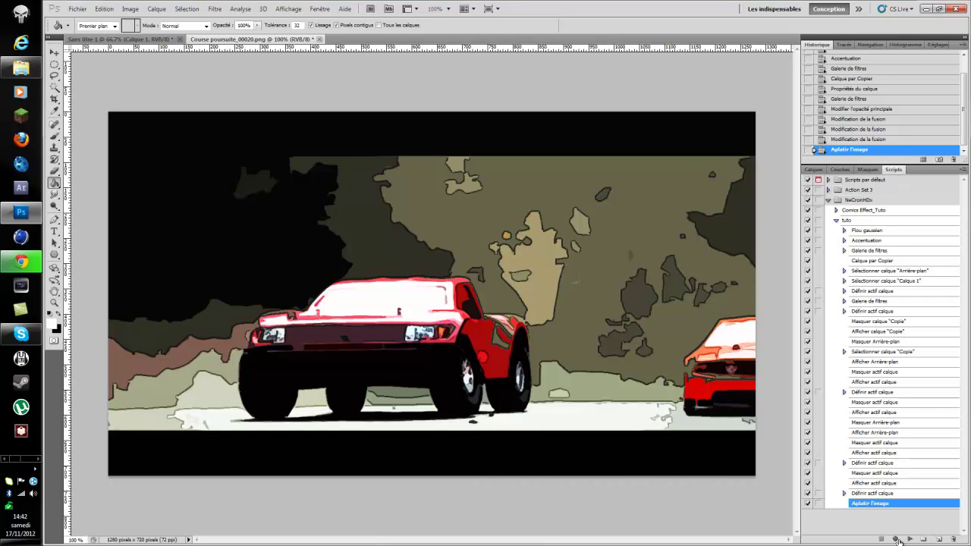
{"action": "left_click", "coordinate": [77, 11]}
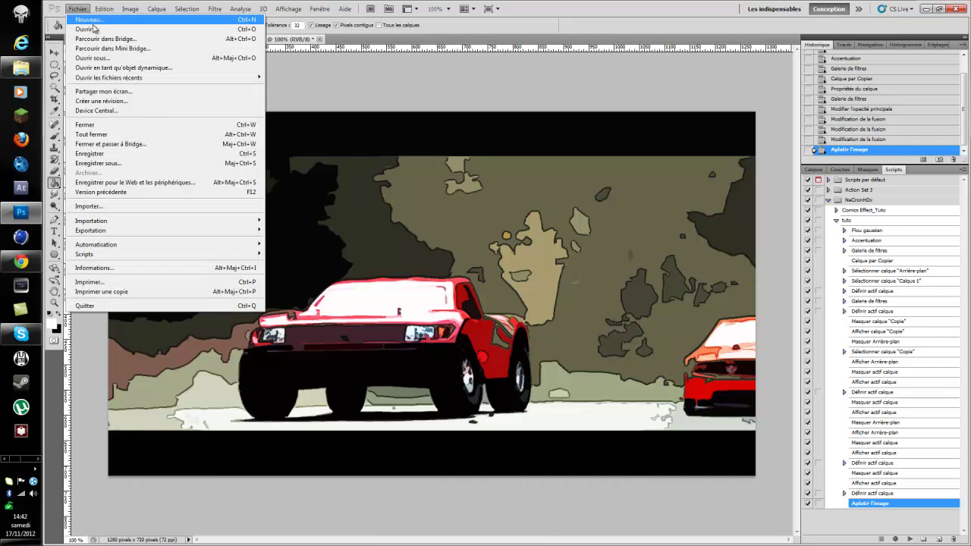
{"action": "left_click", "coordinate": [92, 23]}
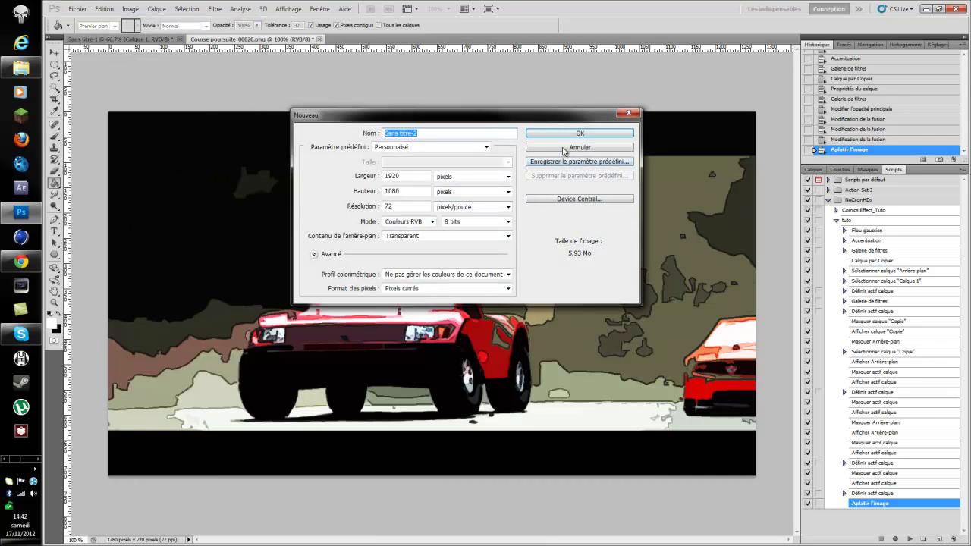
{"action": "left_click", "coordinate": [563, 150]}
Step: Open Course poursuite_00104 from the séquence tuto folder as a test frame
{"action": "left_click", "coordinate": [76, 9]}
{"action": "left_click", "coordinate": [93, 34]}
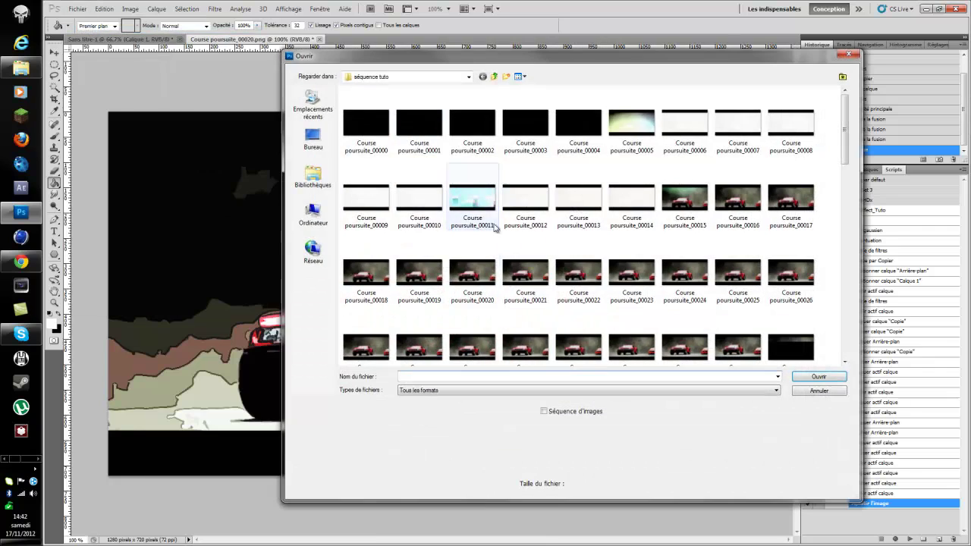
{"action": "left_click", "coordinate": [738, 343]}
{"action": "scroll", "coordinate": [686, 317], "scroll_direction": "down", "scroll_amount": 8}
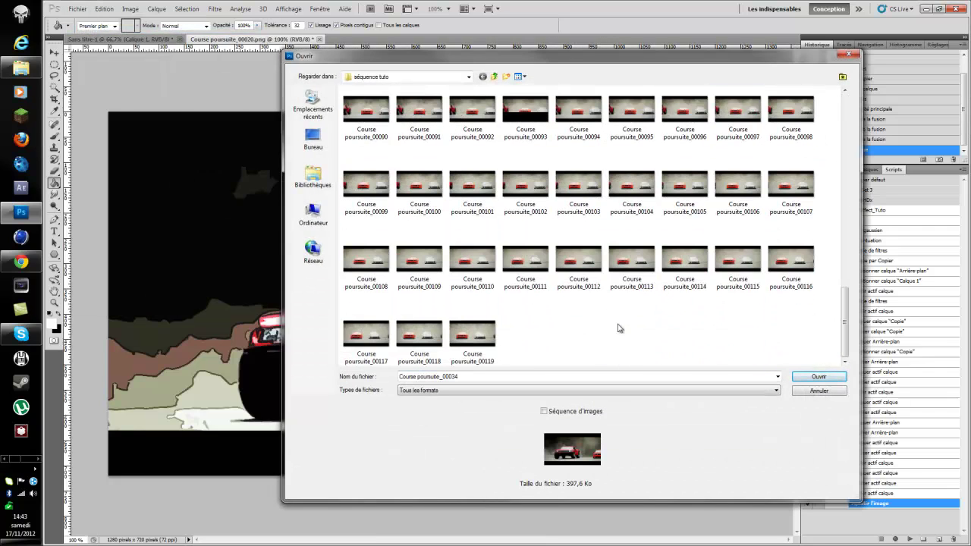
{"action": "left_click", "coordinate": [632, 185]}
{"action": "left_click", "coordinate": [812, 377]}
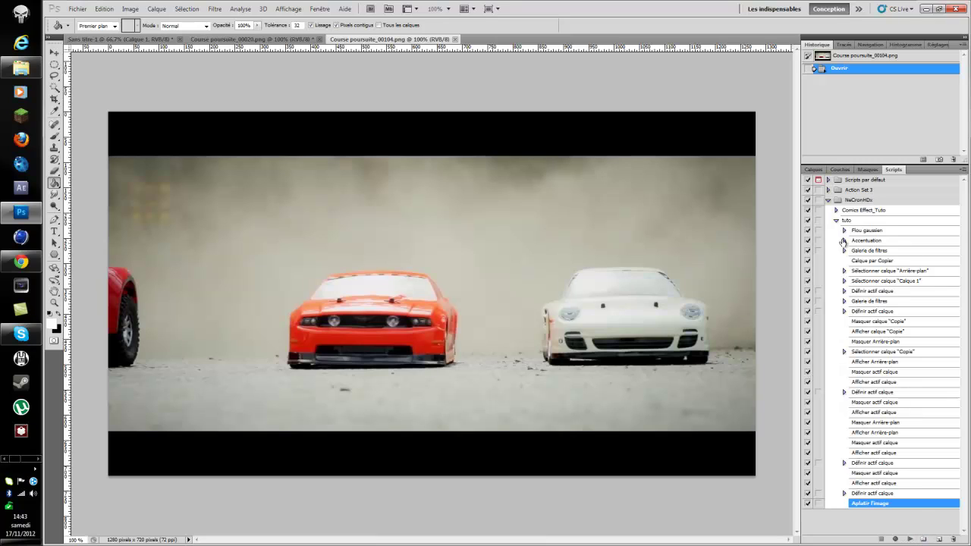
Step: Play the tuto action on Course poursuite_00104 and check the resulting layers
{"action": "left_click", "coordinate": [857, 214]}
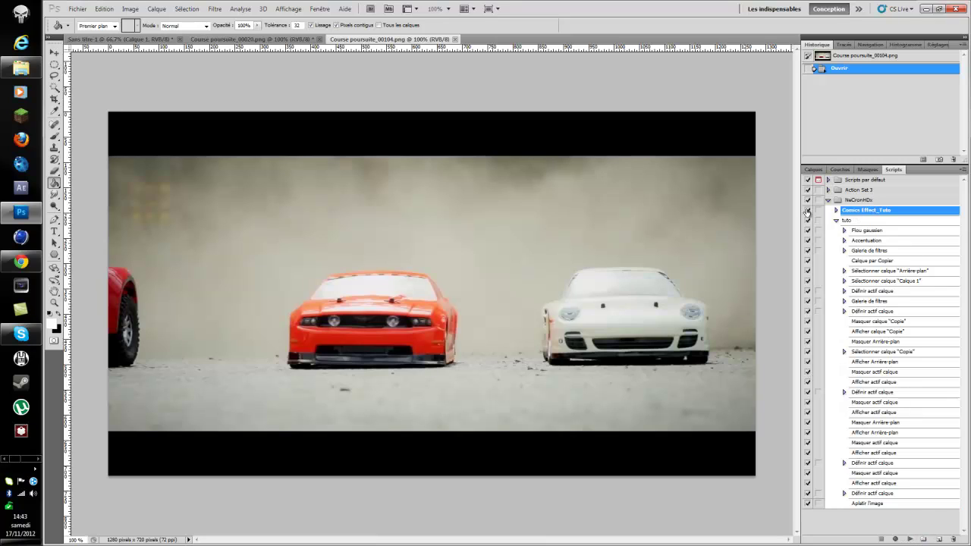
{"action": "left_click", "coordinate": [849, 221]}
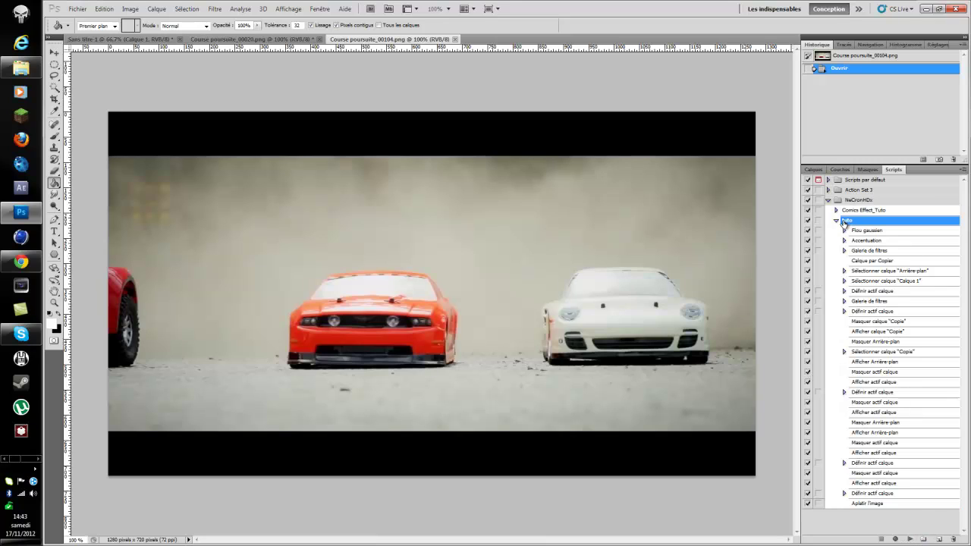
{"action": "left_click", "coordinate": [911, 540]}
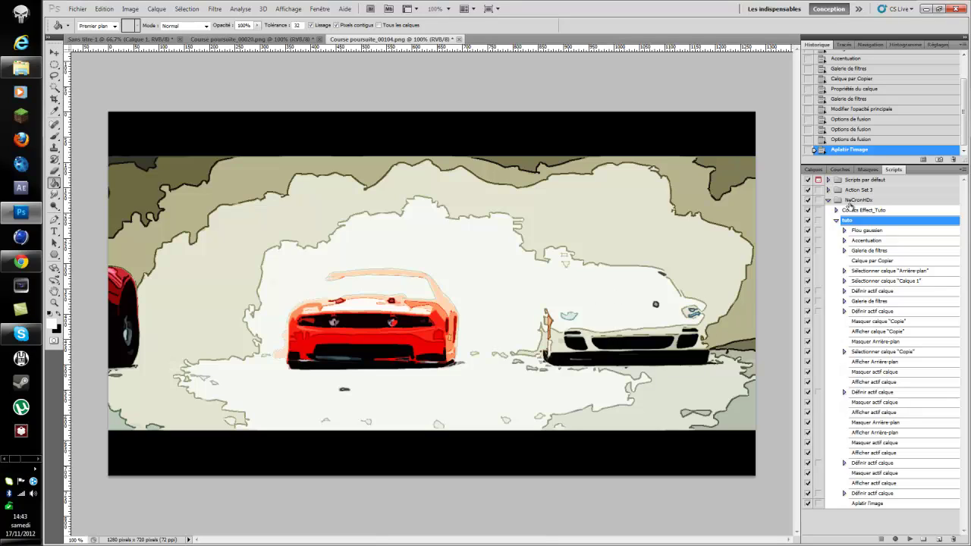
{"action": "left_click", "coordinate": [811, 170]}
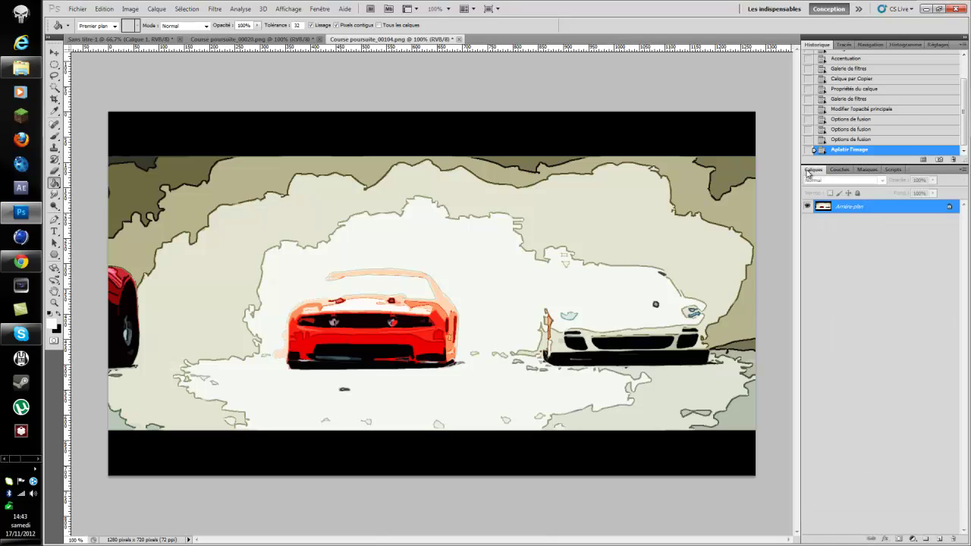
{"action": "left_click", "coordinate": [893, 170]}
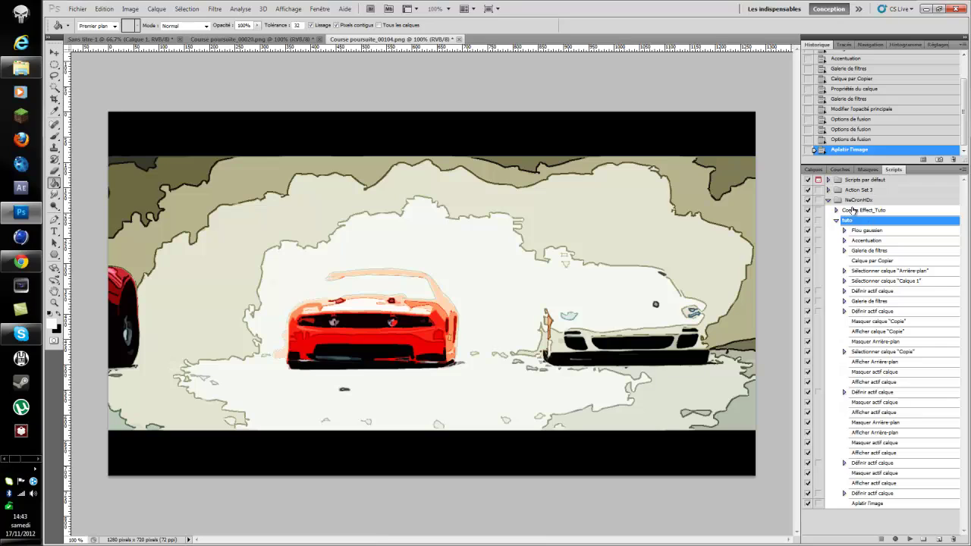
Step: Play the Comics Effect_Tuto action on Course poursuite_00104 and close the image without saving
{"action": "left_click", "coordinate": [854, 211]}
{"action": "left_click", "coordinate": [908, 539]}
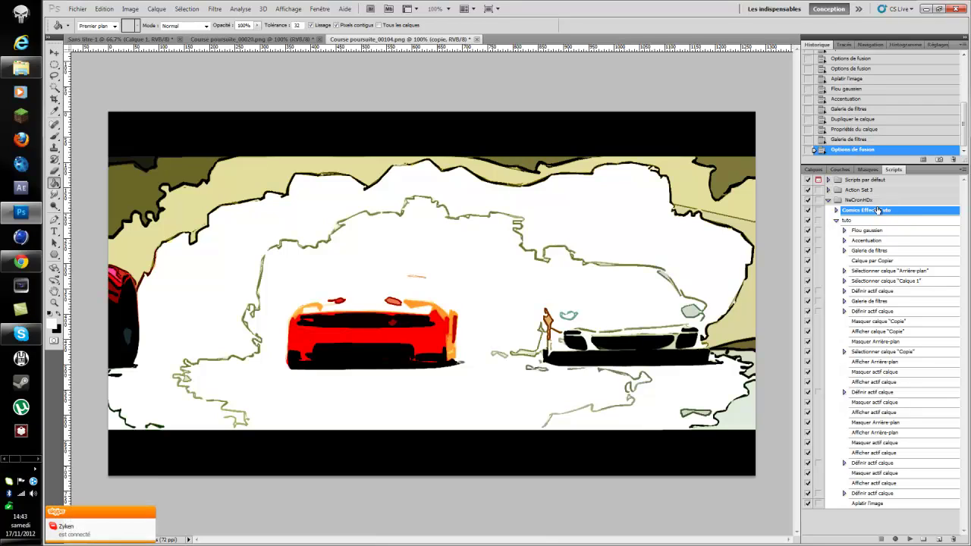
{"action": "left_click", "coordinate": [478, 40]}
{"action": "left_click", "coordinate": [515, 209]}
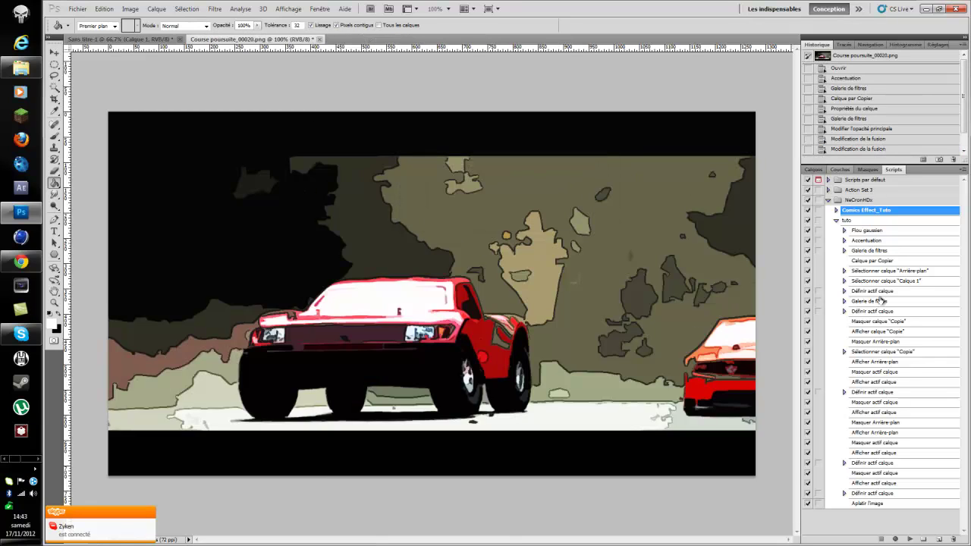
Step: Collapse the action set containing tuto and configure a Traitement par lots with the tuto script and Dossier as source
{"action": "left_click", "coordinate": [830, 202]}
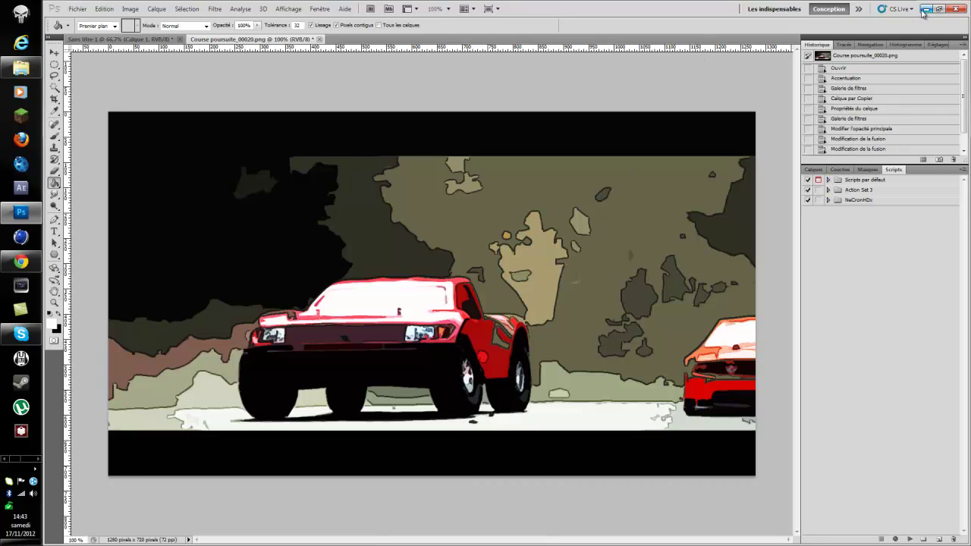
{"action": "left_click", "coordinate": [77, 8]}
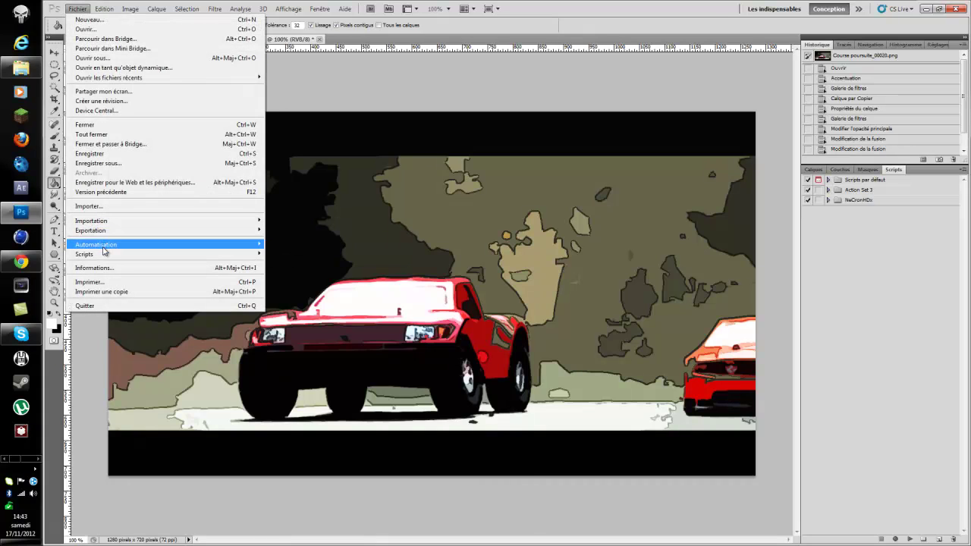
{"action": "mouse_move", "coordinate": [105, 249]}
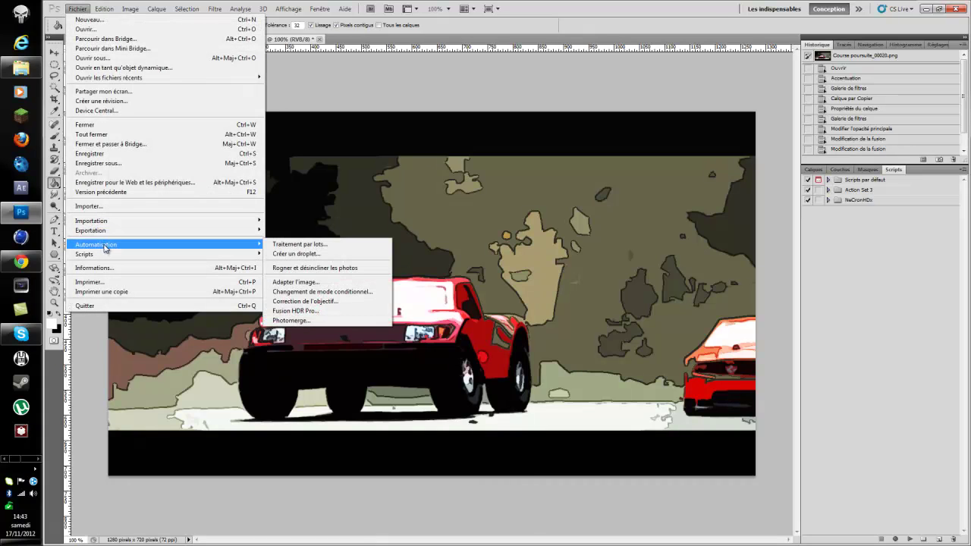
{"action": "left_click", "coordinate": [300, 245]}
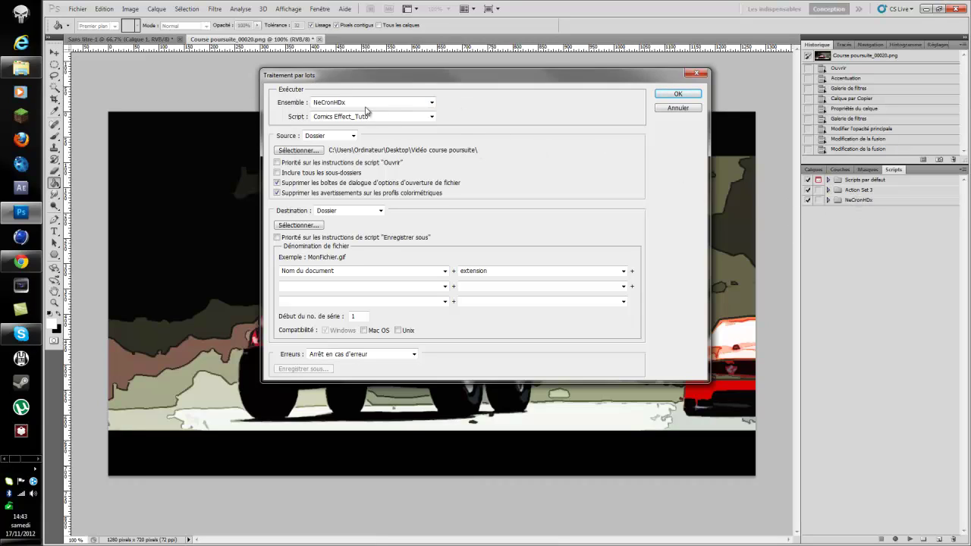
{"action": "left_click", "coordinate": [312, 118]}
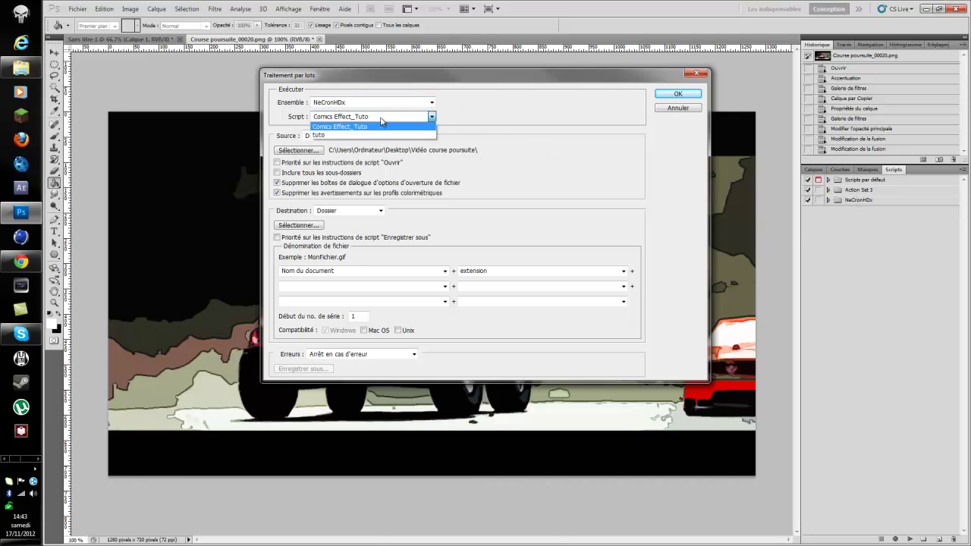
{"action": "left_click", "coordinate": [323, 136]}
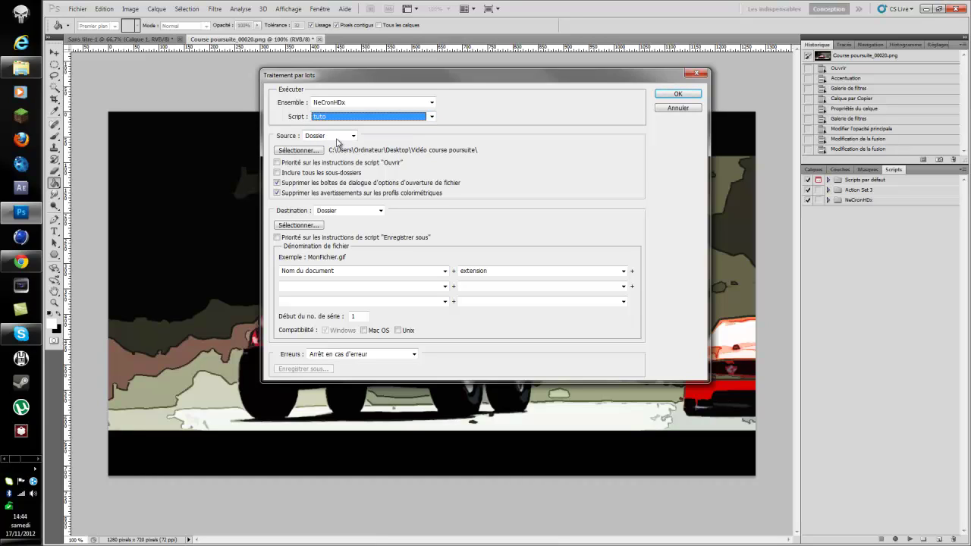
{"action": "left_click", "coordinate": [347, 136]}
{"action": "left_click", "coordinate": [341, 145]}
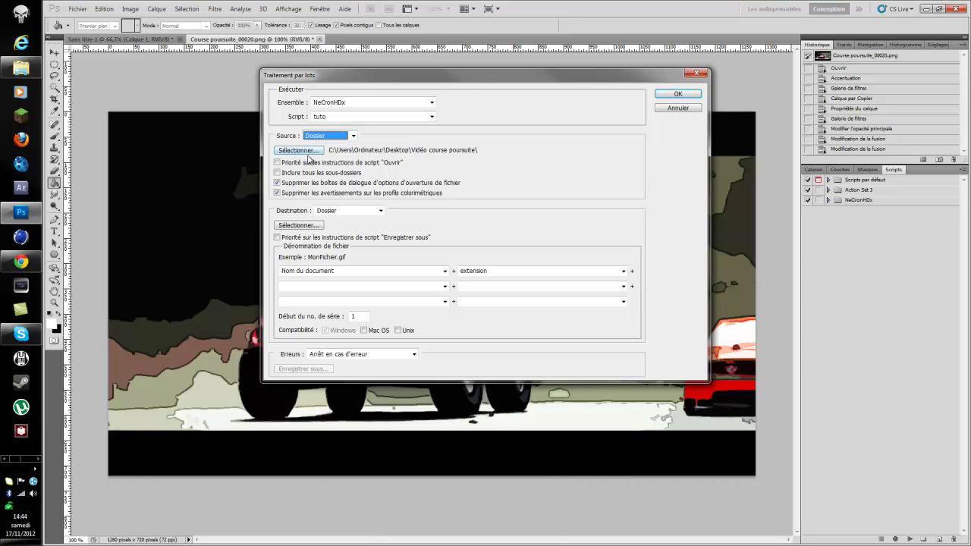
Step: Set the batch source folder to séquence tuto on the Desktop
{"action": "left_click", "coordinate": [303, 150]}
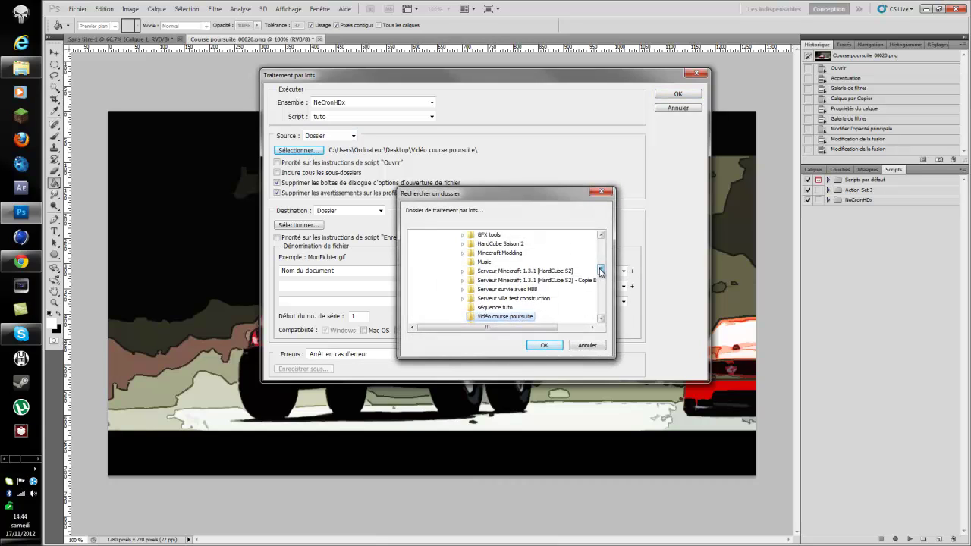
{"action": "left_click_drag", "start_coordinate": [601, 271], "coordinate": [605, 241]}
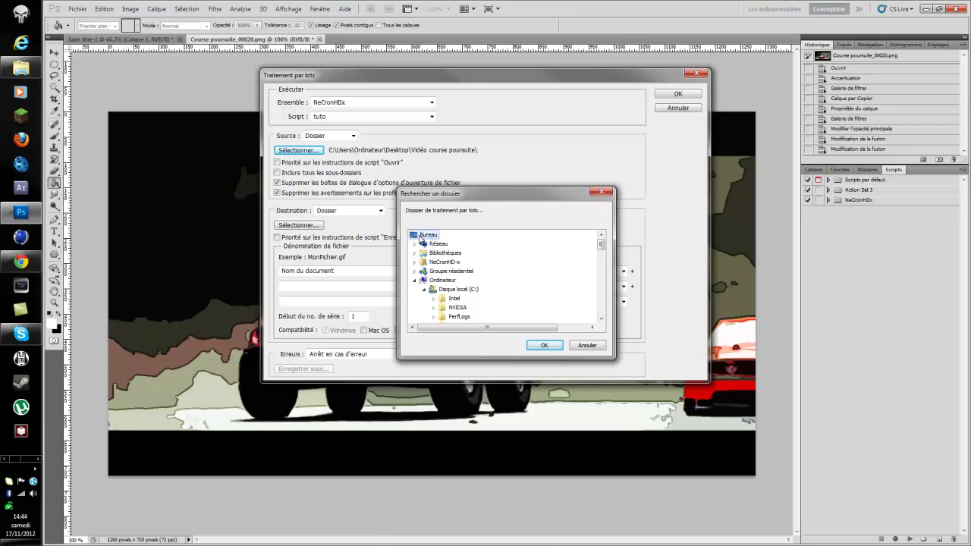
{"action": "left_click_drag", "start_coordinate": [601, 245], "coordinate": [607, 274]}
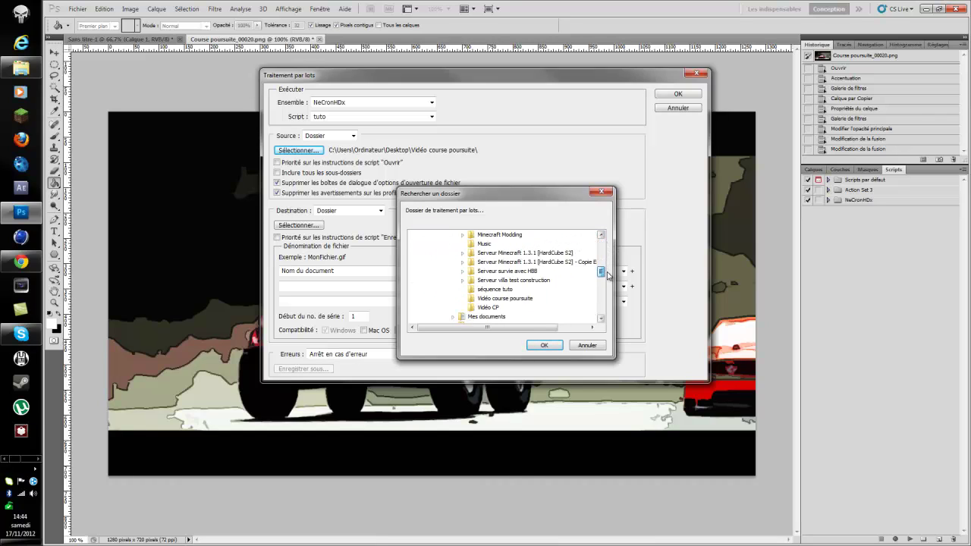
{"action": "left_click", "coordinate": [495, 289]}
{"action": "left_click", "coordinate": [544, 345]}
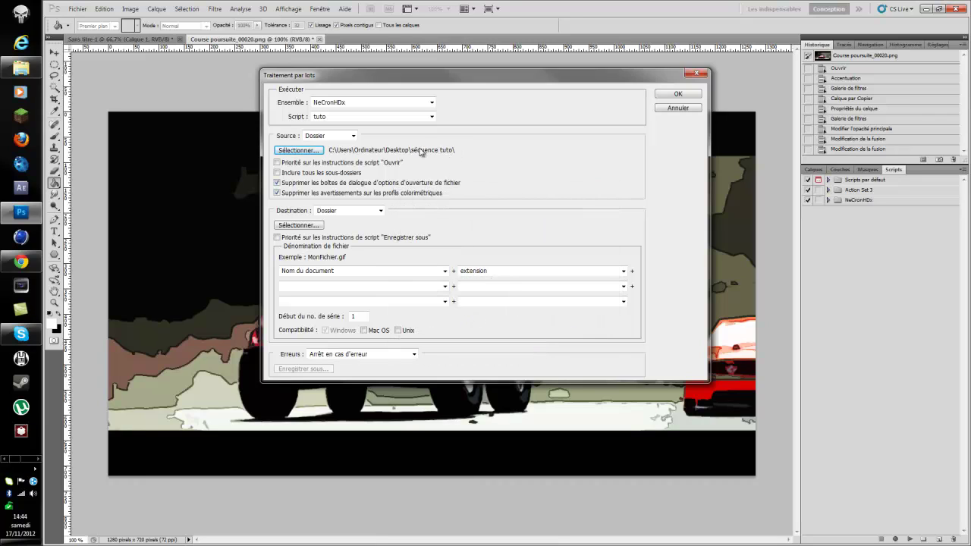
Step: Open the destination folder selection for the batch and browse the available folders
{"action": "left_click", "coordinate": [298, 225]}
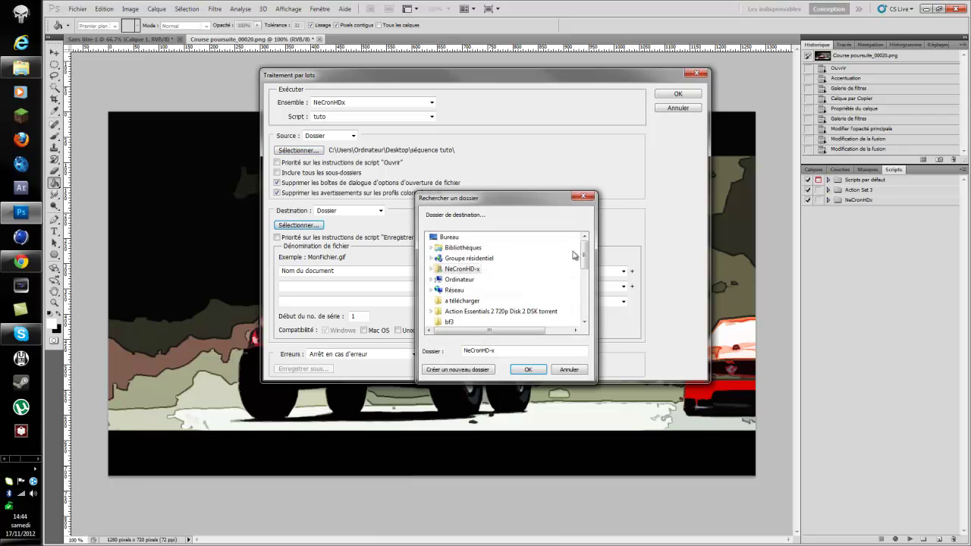
{"action": "scroll", "coordinate": [584, 261], "scroll_direction": "down", "scroll_amount": 1}
{"action": "left_click_drag", "start_coordinate": [584, 262], "coordinate": [587, 305]}
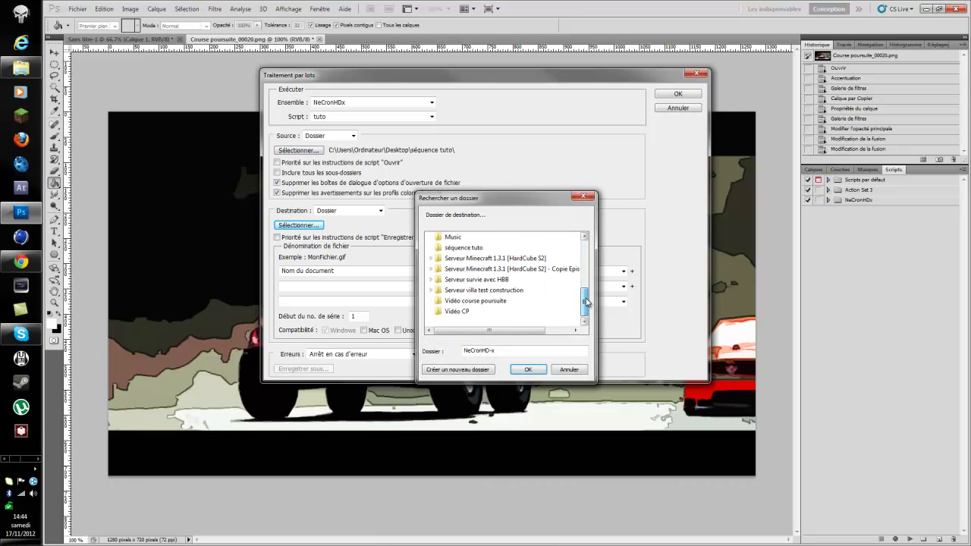
{"action": "left_click", "coordinate": [457, 369]}
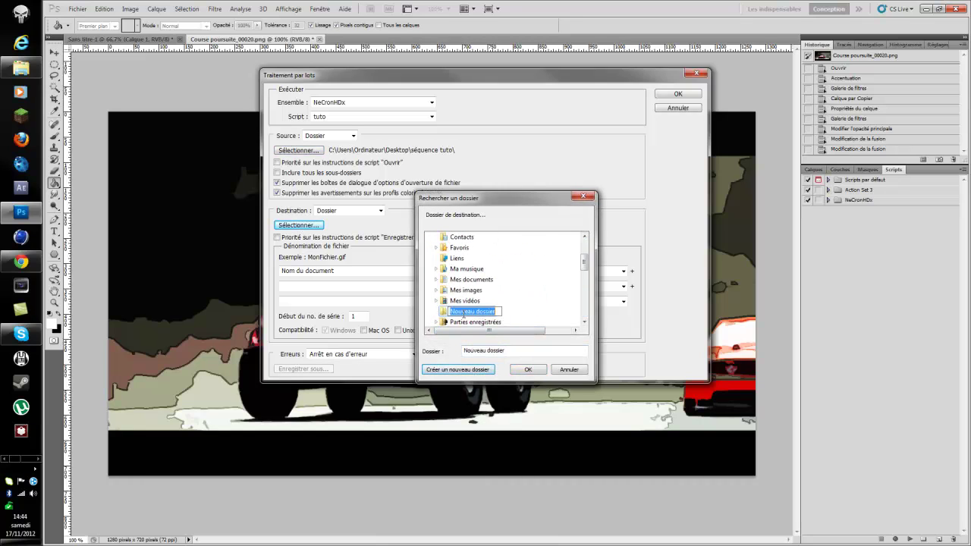
{"action": "key", "text": "Return"}
{"action": "key", "text": "Delete"}
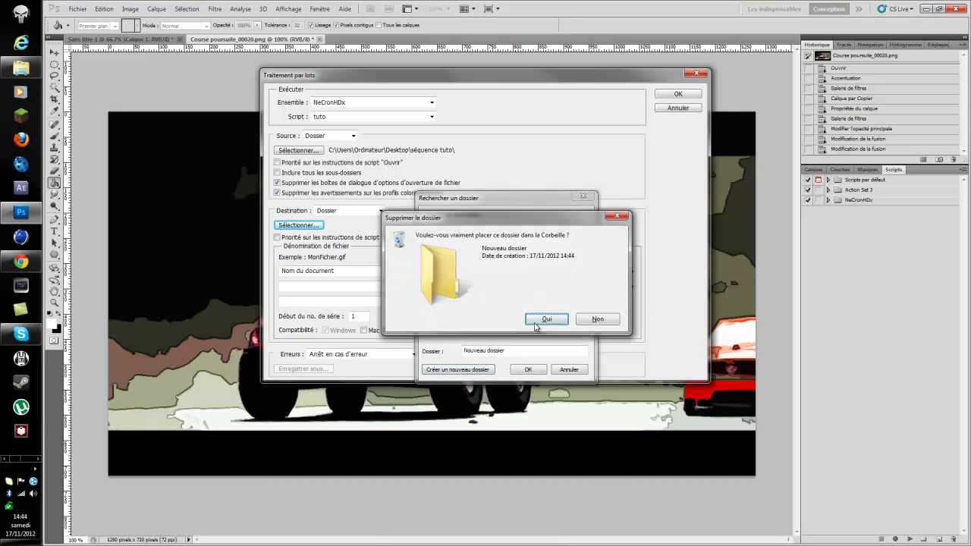
{"action": "left_click", "coordinate": [540, 322]}
Step: Create a folder named séquence image traitées on the Bureau as the batch destination and run the batch
{"action": "scroll", "coordinate": [492, 294], "scroll_direction": "up", "scroll_amount": 1}
{"action": "scroll", "coordinate": [490, 291], "scroll_direction": "down", "scroll_amount": 10}
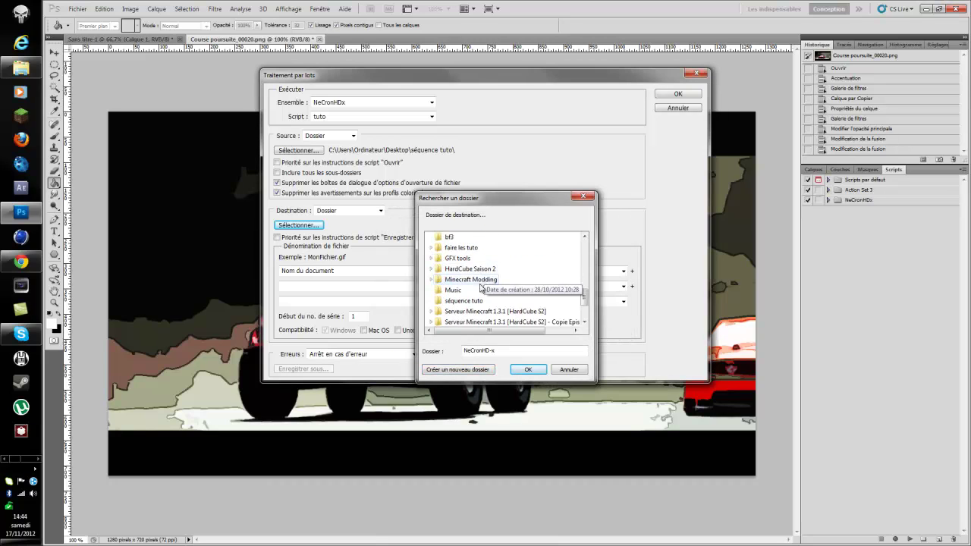
{"action": "scroll", "coordinate": [466, 311], "scroll_direction": "up", "scroll_amount": 3}
{"action": "scroll", "coordinate": [466, 307], "scroll_direction": "down", "scroll_amount": 4}
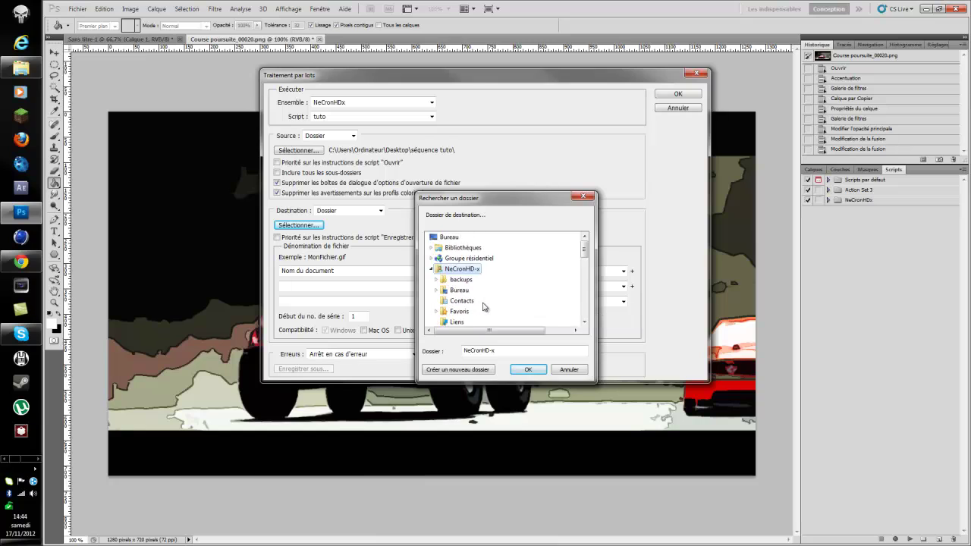
{"action": "scroll", "coordinate": [486, 271], "scroll_direction": "up", "scroll_amount": 3}
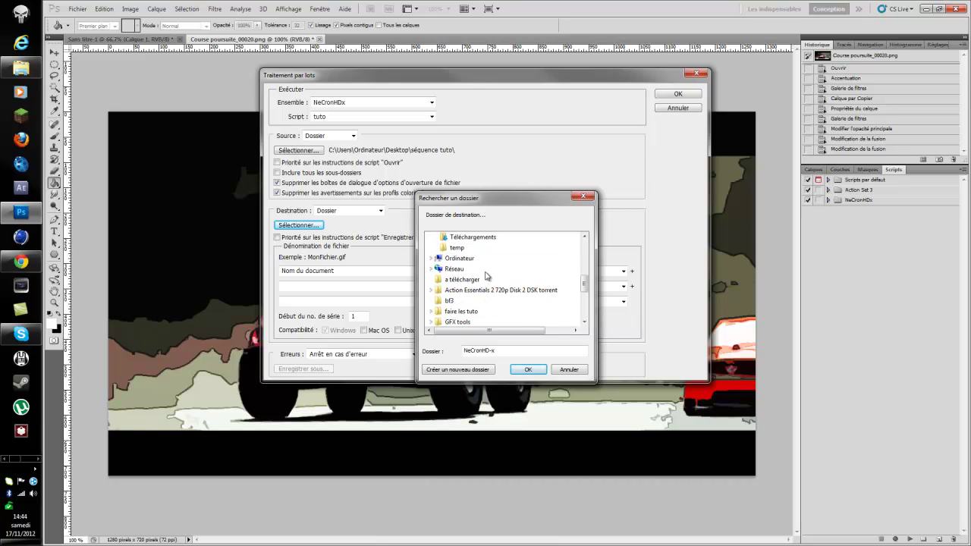
{"action": "scroll", "coordinate": [516, 287], "scroll_direction": "up", "scroll_amount": 5}
{"action": "left_click", "coordinate": [449, 236]}
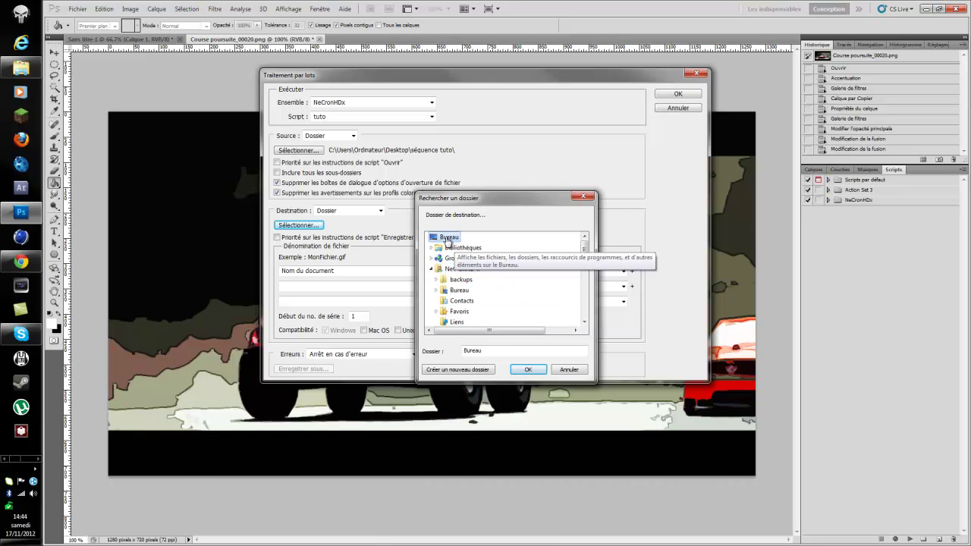
{"action": "left_click", "coordinate": [458, 370]}
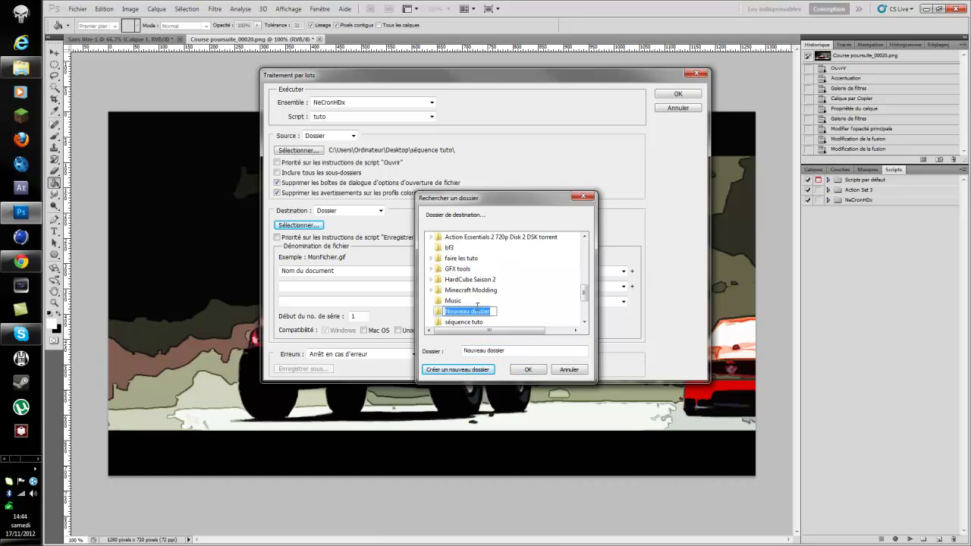
{"action": "type", "text": "séquence "}
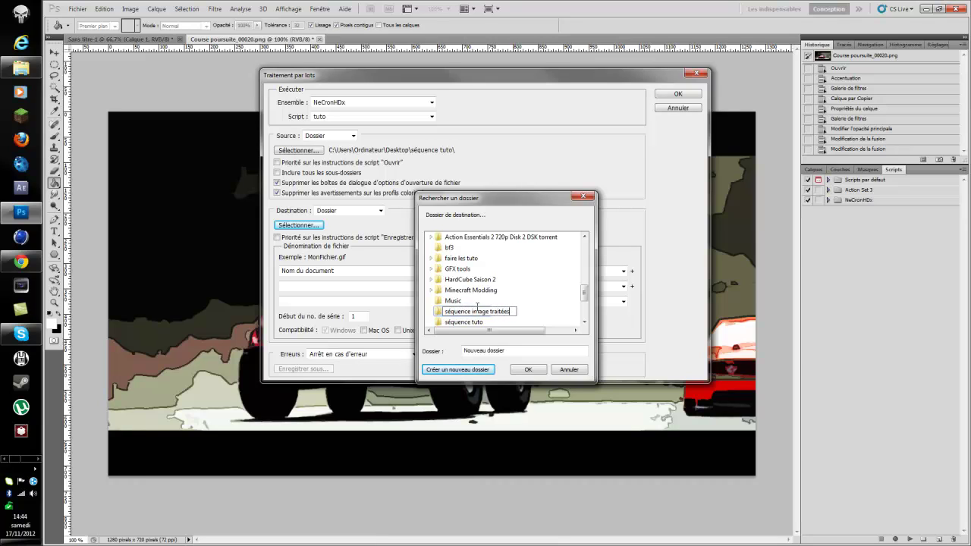
{"action": "type", "text": "image traitées"}
{"action": "left_click", "coordinate": [528, 370]}
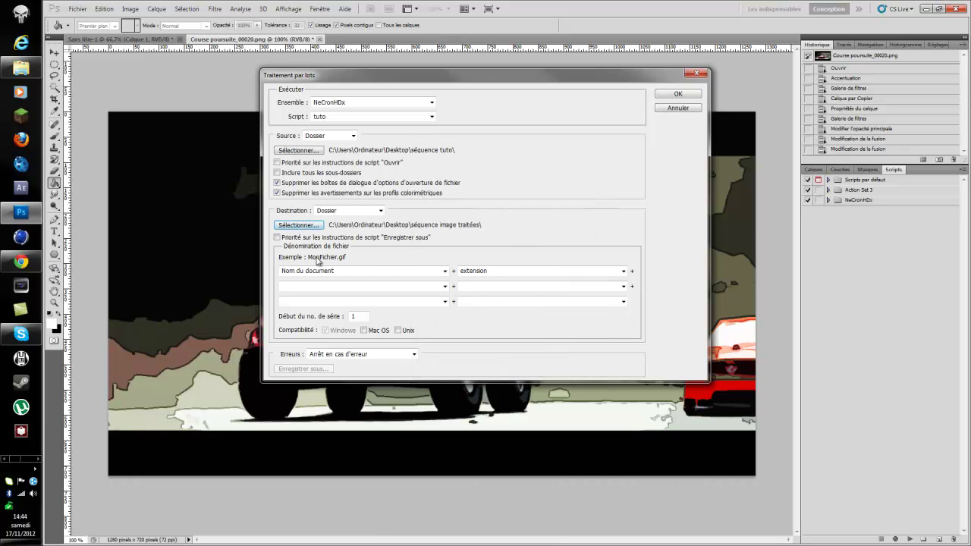
{"action": "left_click", "coordinate": [668, 96]}
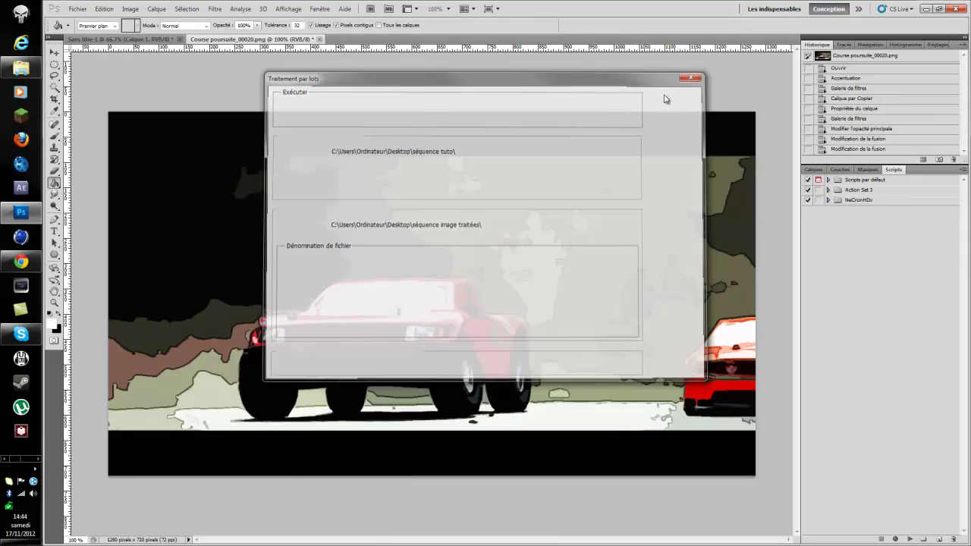
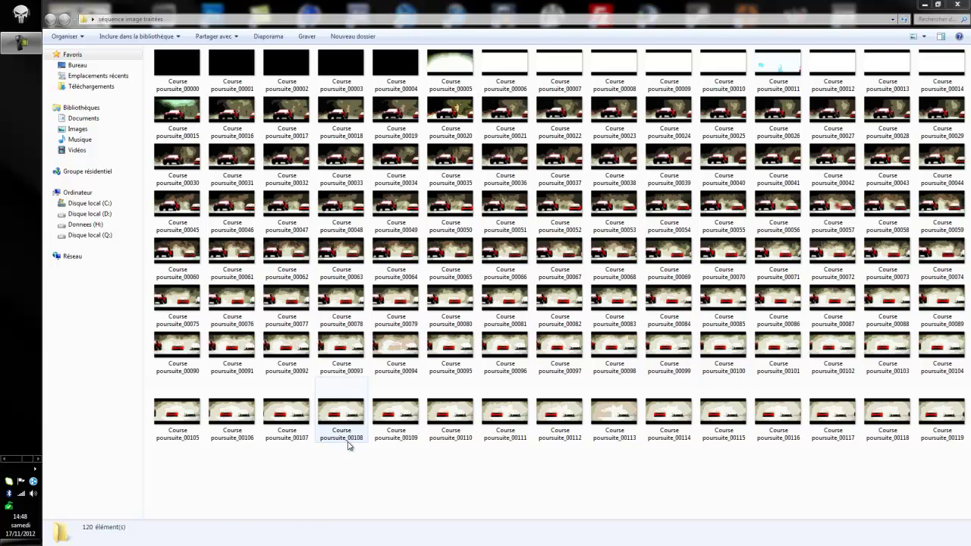
Step: Open the séquence tuto folder and arrange it side by side with the séquence image traitées folder
{"action": "left_click_drag", "start_coordinate": [412, 11], "coordinate": [784, 162]}
{"action": "double_click", "coordinate": [459, 120]}
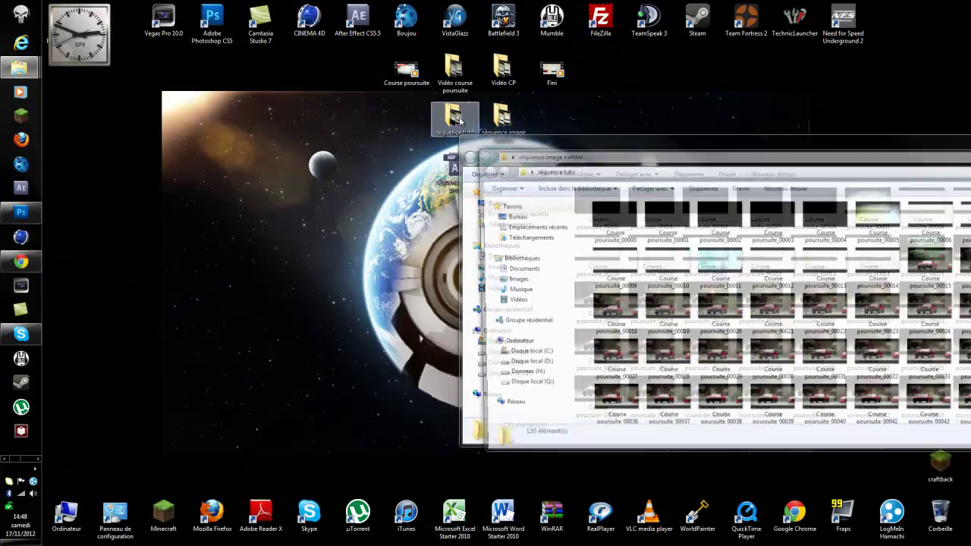
{"action": "key", "text": "super+Left"}
{"action": "left_click_drag", "start_coordinate": [580, 144], "coordinate": [1, 144]}
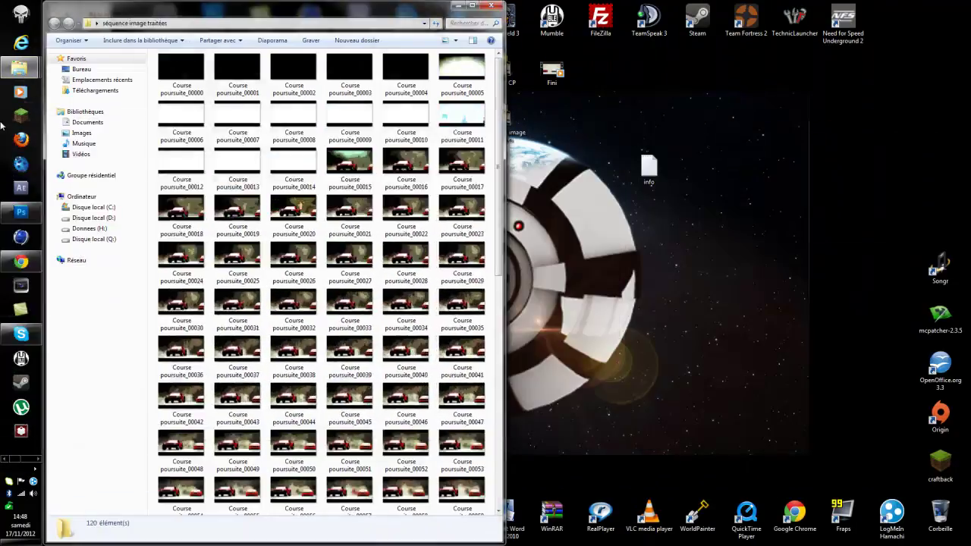
{"action": "mouse_move", "coordinate": [84, 2]}
{"action": "left_mouse_down"}
{"action": "mouse_move", "coordinate": [84, 65]}
{"action": "mouse_move", "coordinate": [80, 1]}
{"action": "left_mouse_up"}
{"action": "left_click_drag", "start_coordinate": [149, 12], "coordinate": [969, 15]}
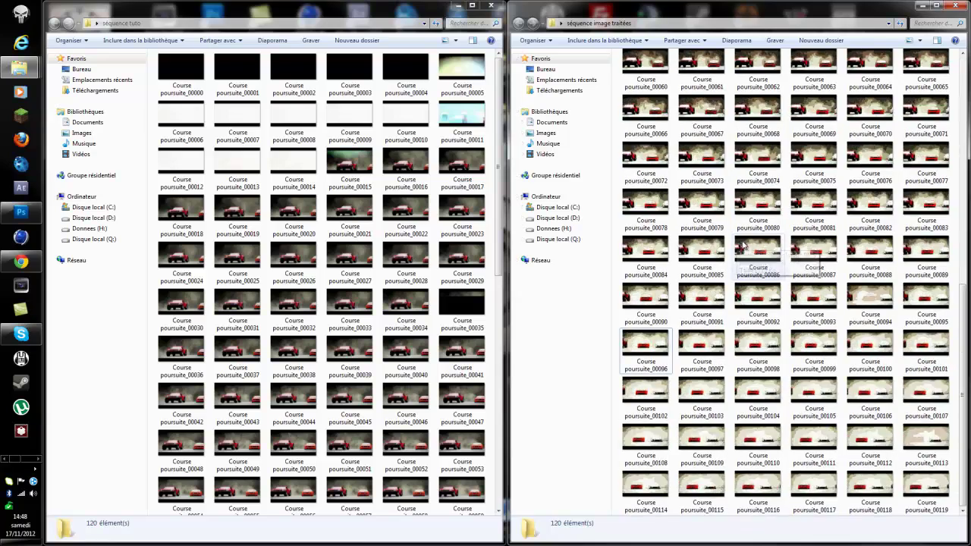
Step: Compare the processed and original versions of Course poursuite_00026, and close the image viewers and both folder windows
{"action": "double_click", "coordinate": [757, 258]}
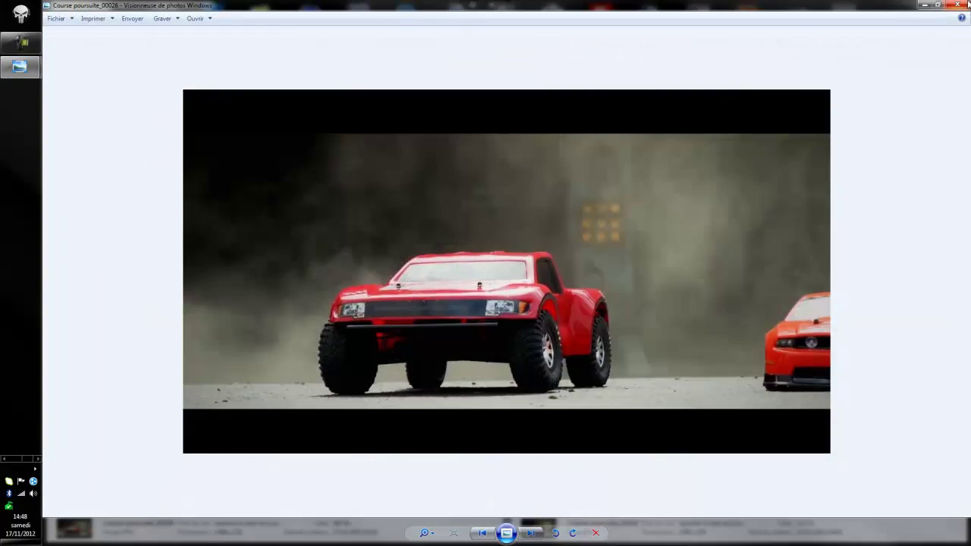
{"action": "left_click", "coordinate": [967, 5]}
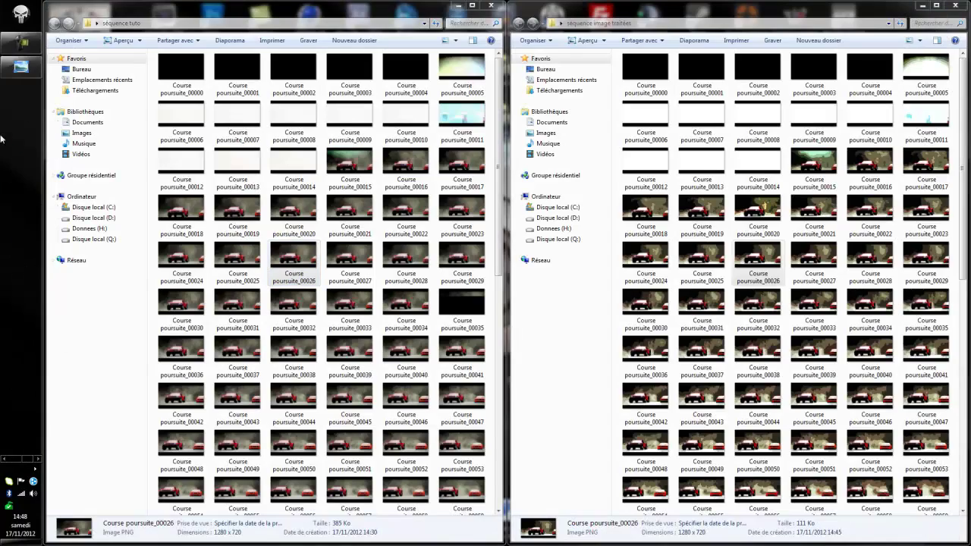
{"action": "left_click", "coordinate": [21, 67]}
{"action": "left_click", "coordinate": [961, 4]}
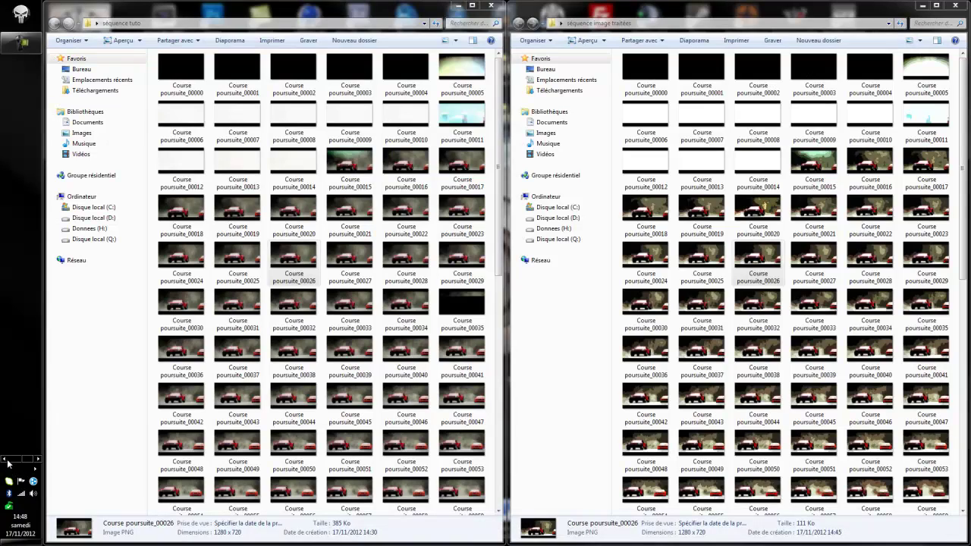
{"action": "left_click", "coordinate": [501, 9]}
{"action": "left_click", "coordinate": [955, 6]}
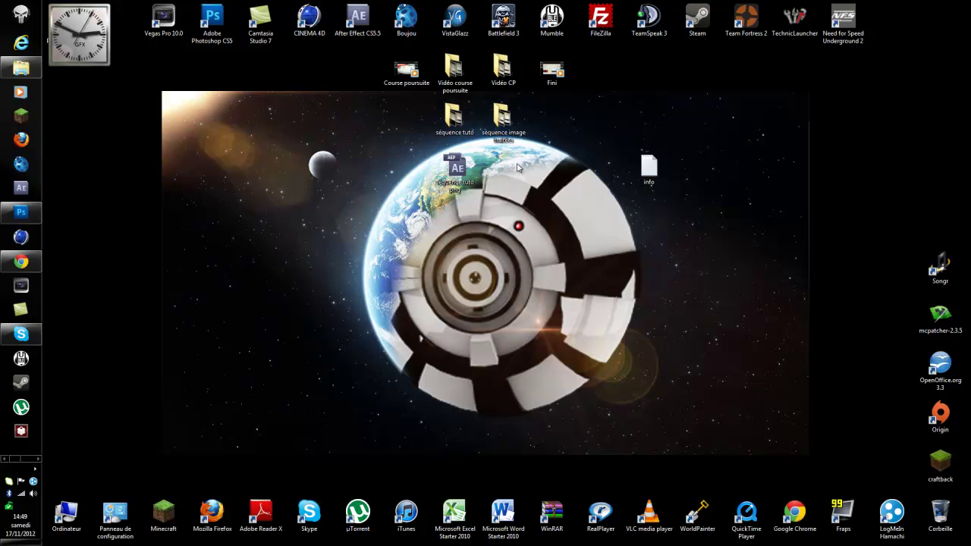
Step: Reopen the séquence image traitées folder, look through the processed frames and maximize its window
{"action": "double_click", "coordinate": [503, 115]}
{"action": "scroll", "coordinate": [375, 262], "scroll_direction": "down", "scroll_amount": 10}
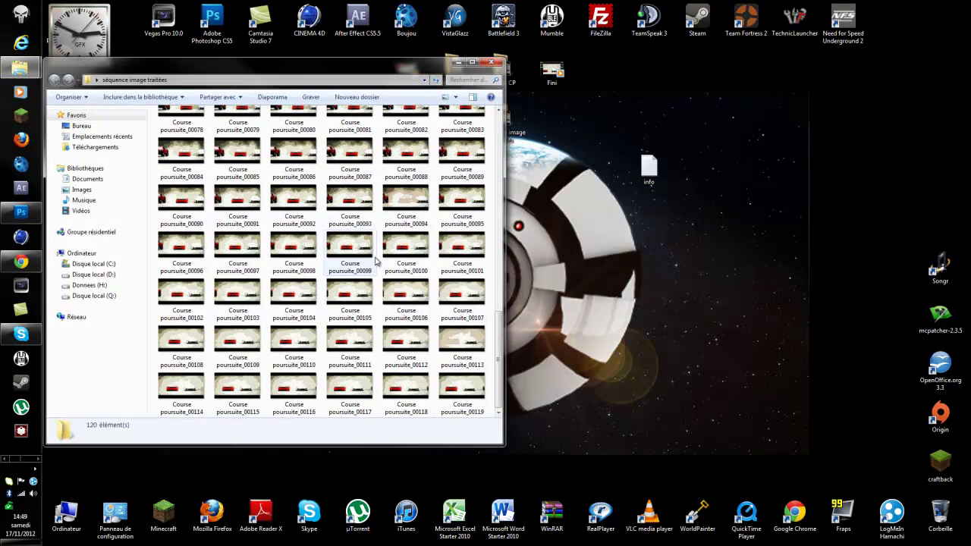
{"action": "scroll", "coordinate": [376, 261], "scroll_direction": "up", "scroll_amount": 10}
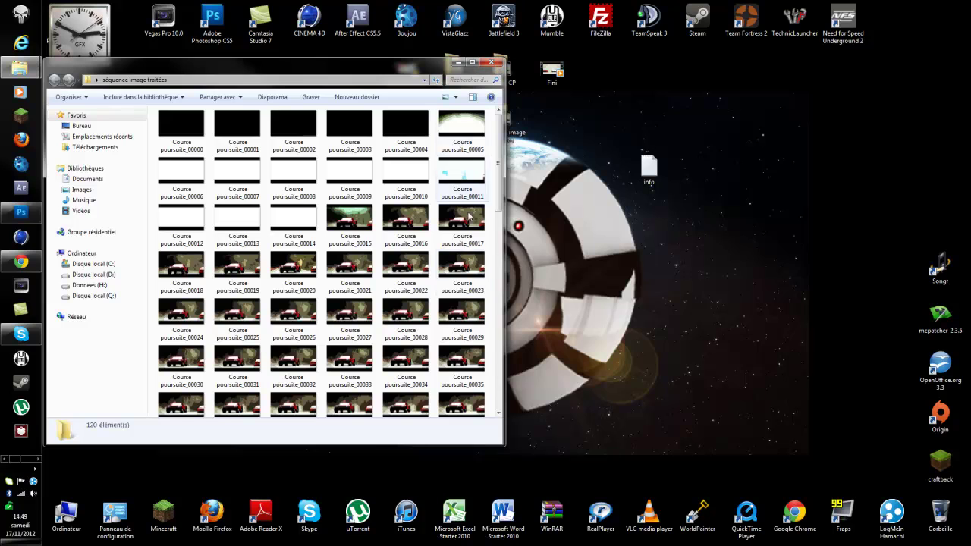
{"action": "left_click", "coordinate": [472, 61]}
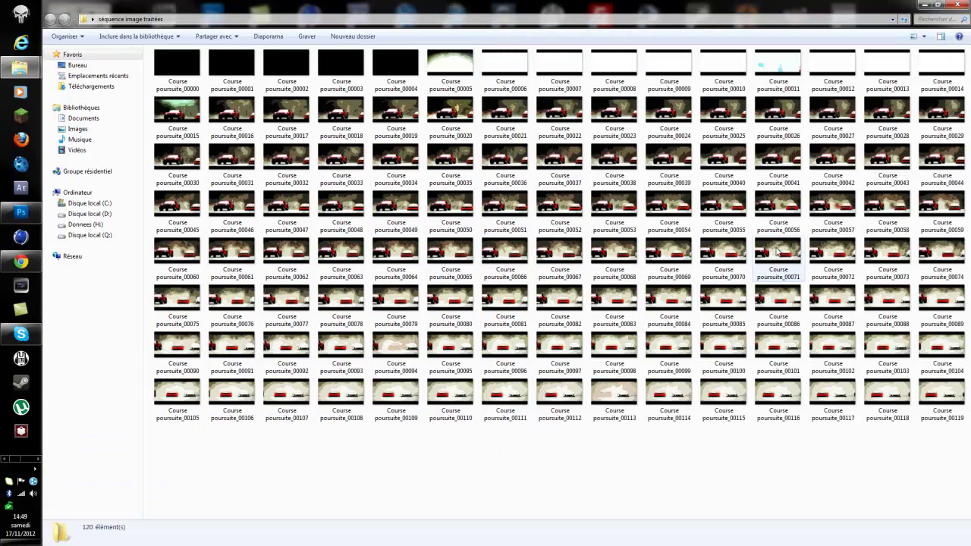
Step: Open the processed Course poursuite_00113 and compare it repeatedly with its neighbouring frames for differences in the cartoon effect
{"action": "double_click", "coordinate": [616, 396]}
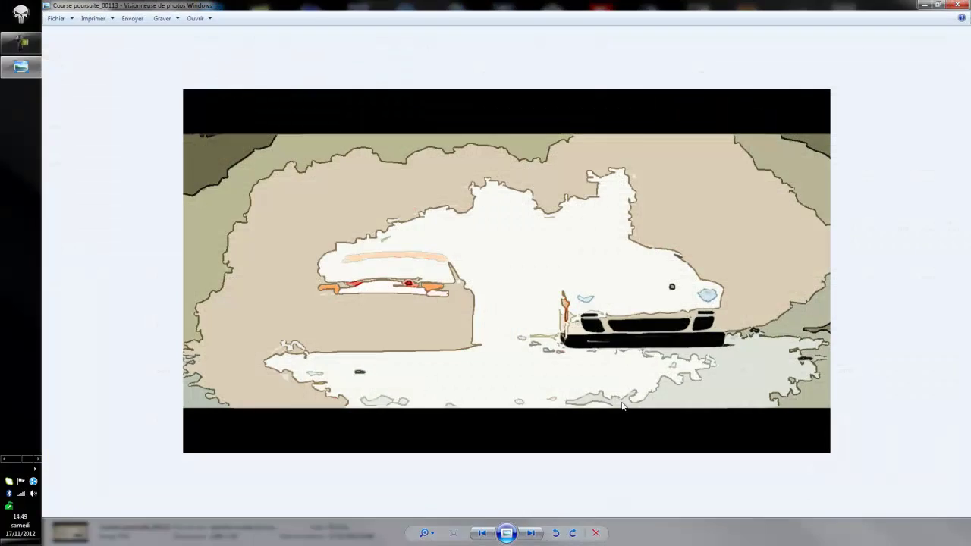
{"action": "scroll", "coordinate": [622, 406], "scroll_direction": "up", "scroll_amount": 6}
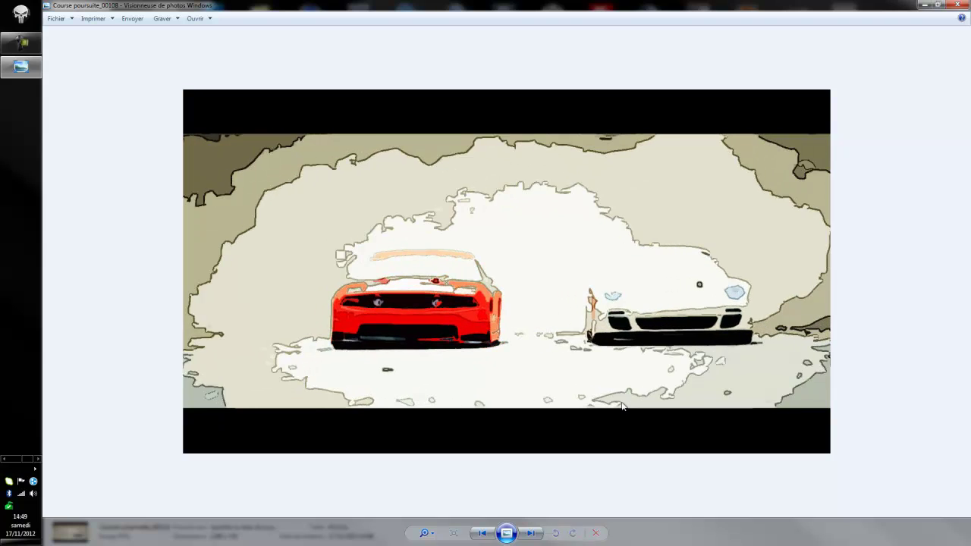
{"action": "scroll", "coordinate": [622, 406], "scroll_direction": "down", "scroll_amount": 6}
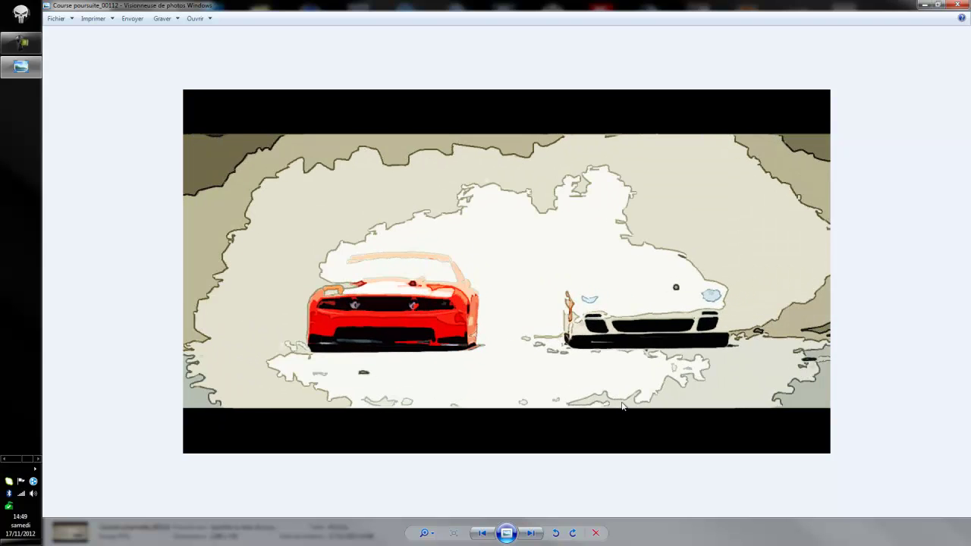
{"action": "scroll", "coordinate": [622, 407], "scroll_direction": "down", "scroll_amount": 1}
{"action": "scroll", "coordinate": [622, 407], "scroll_direction": "up", "scroll_amount": 1}
{"action": "scroll", "coordinate": [622, 407], "scroll_direction": "down", "scroll_amount": 1}
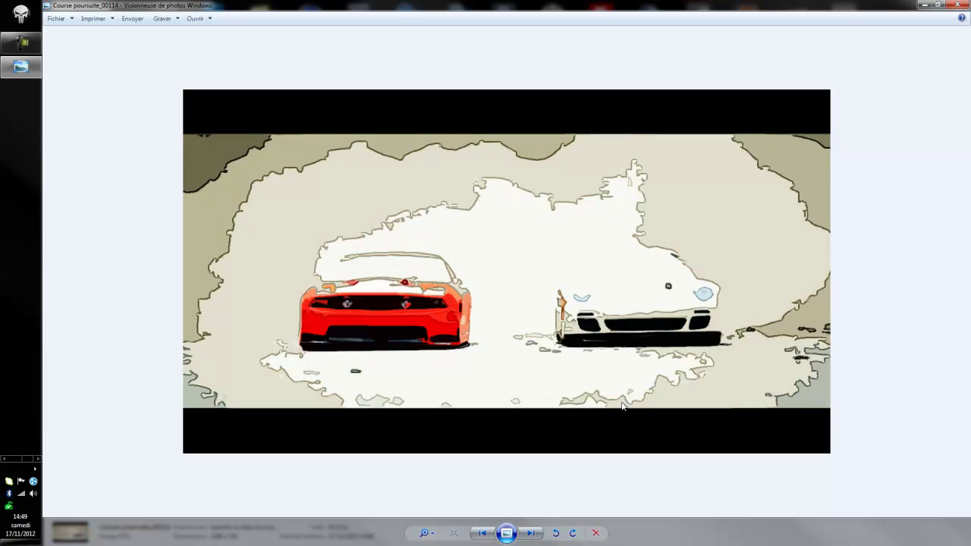
{"action": "scroll", "coordinate": [623, 407], "scroll_direction": "up", "scroll_amount": 1}
{"action": "scroll", "coordinate": [622, 406], "scroll_direction": "down", "scroll_amount": 1}
{"action": "scroll", "coordinate": [622, 407], "scroll_direction": "up", "scroll_amount": 1}
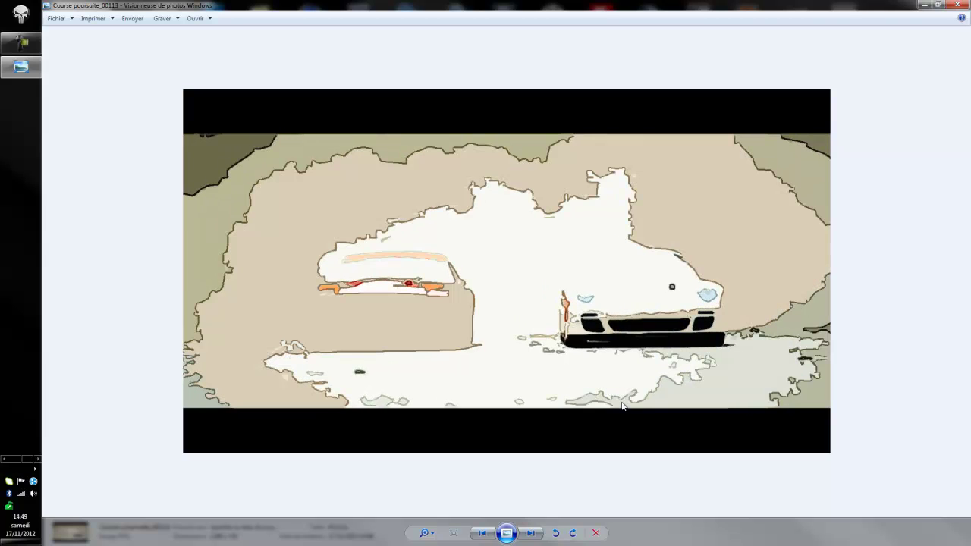
{"action": "scroll", "coordinate": [640, 175], "scroll_direction": "down", "scroll_amount": 1}
{"action": "scroll", "coordinate": [640, 174], "scroll_direction": "up", "scroll_amount": 1}
{"action": "scroll", "coordinate": [640, 175], "scroll_direction": "down", "scroll_amount": 1}
{"action": "scroll", "coordinate": [640, 174], "scroll_direction": "up", "scroll_amount": 1}
{"action": "scroll", "coordinate": [640, 175], "scroll_direction": "up", "scroll_amount": 1}
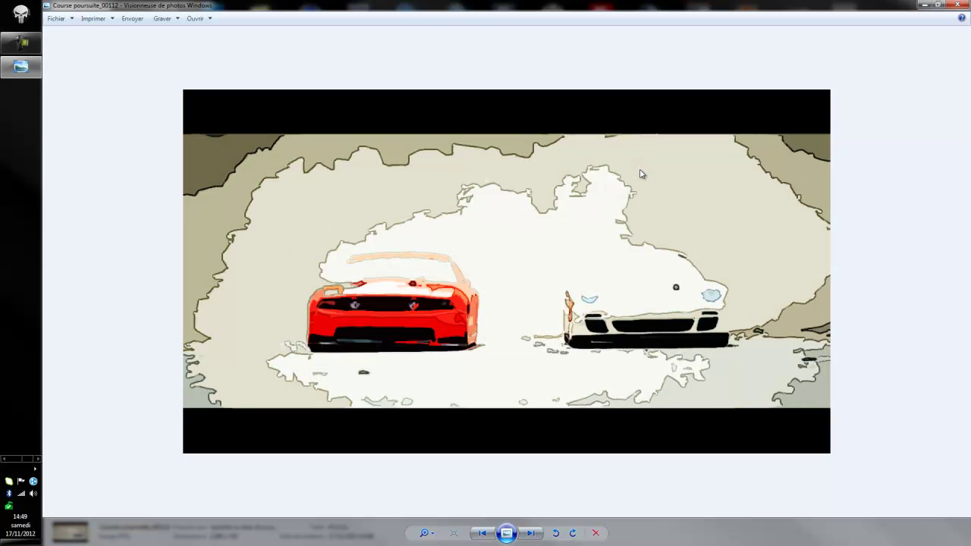
{"action": "scroll", "coordinate": [640, 175], "scroll_direction": "down", "scroll_amount": 1}
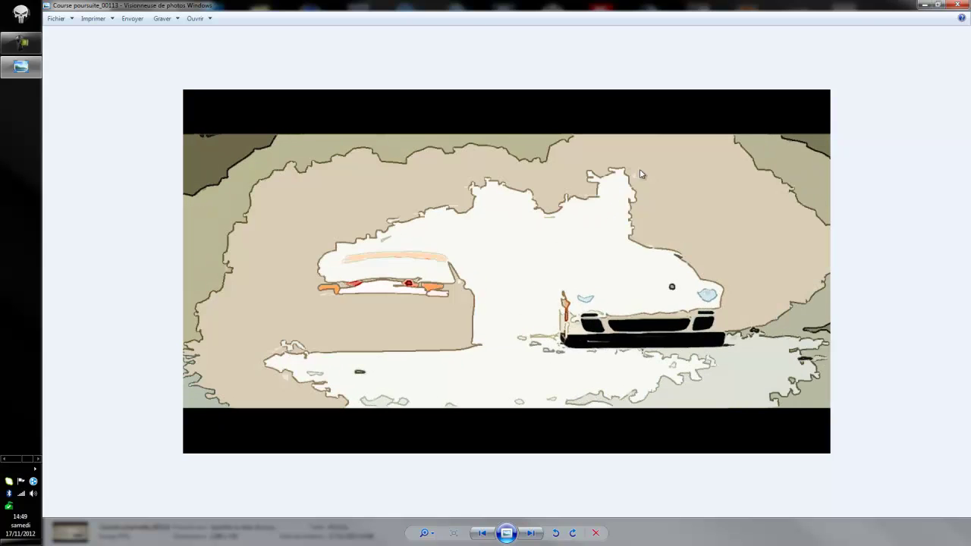
{"action": "scroll", "coordinate": [640, 175], "scroll_direction": "up", "scroll_amount": 1}
{"action": "key", "text": "Right"}
{"action": "key", "text": "Left"}
{"action": "key", "text": "Left"}
{"action": "key", "text": "Right"}
{"action": "key", "text": "Right"}
{"action": "key", "text": "Left"}
{"action": "key", "text": "Left"}
{"action": "key", "text": "Left"}
{"action": "key", "text": "Left"}
{"action": "key", "text": "Left"}
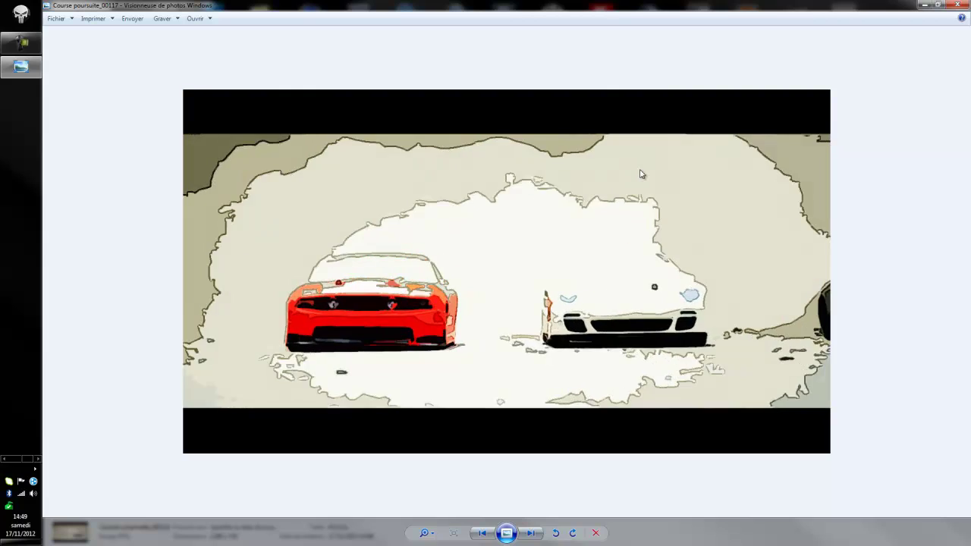
Step: Close the photo viewer and the processed-images folder, and quit Photoshop without saving the Sans titre-1 document
{"action": "key", "text": "Home"}
{"action": "left_click", "coordinate": [962, 4]}
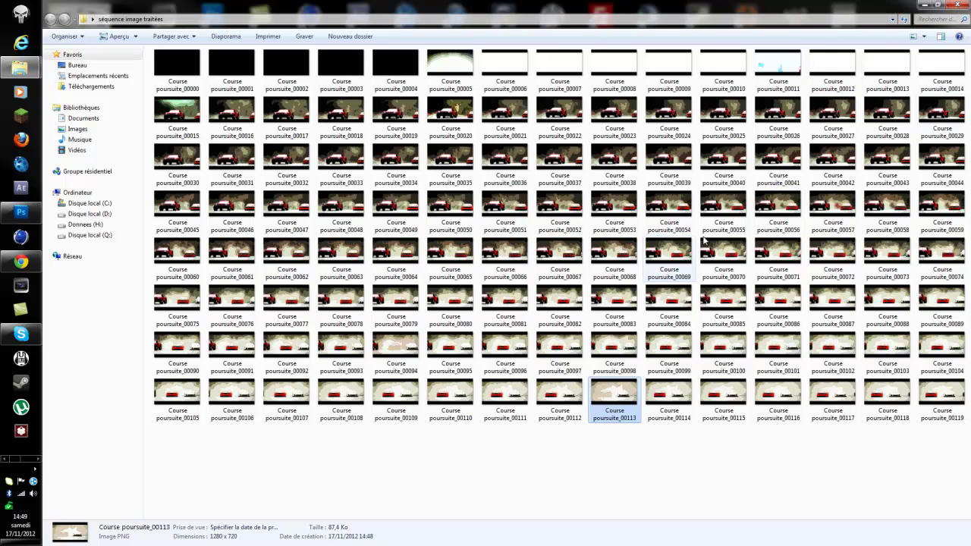
{"action": "left_click", "coordinate": [956, 6]}
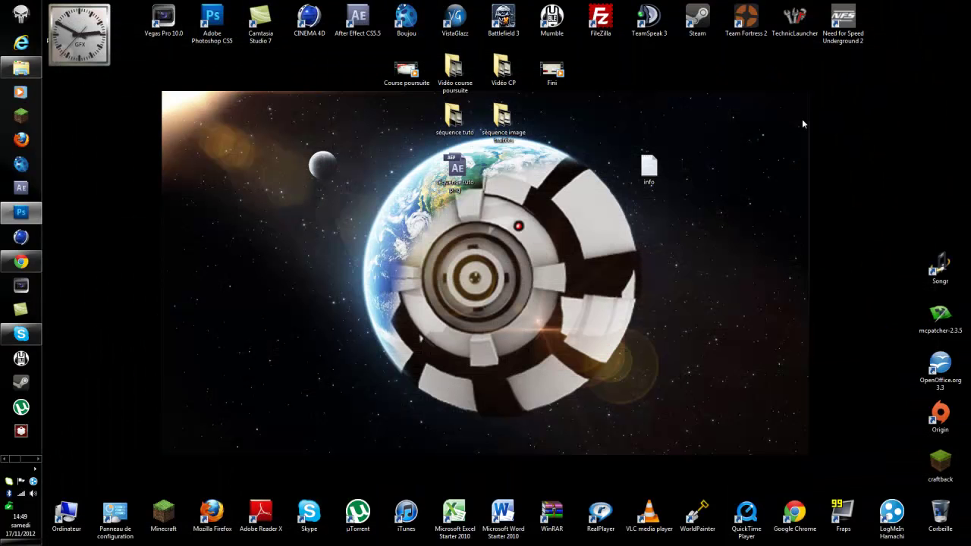
{"action": "left_click", "coordinate": [21, 212]}
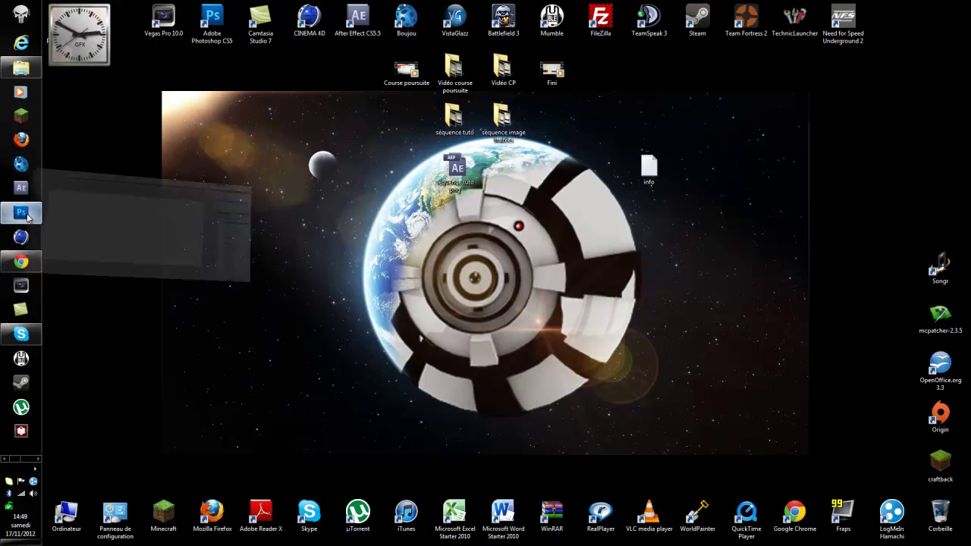
{"action": "left_click", "coordinate": [965, 9]}
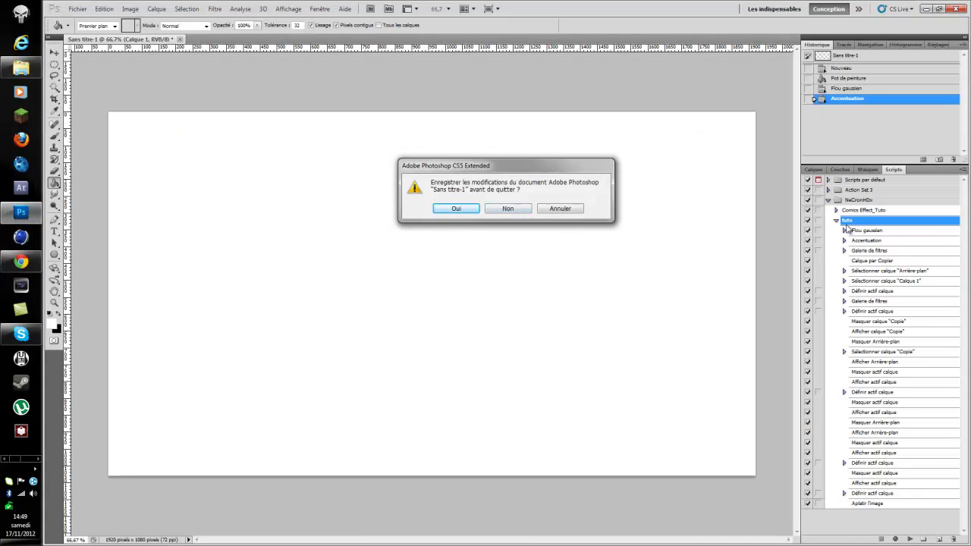
{"action": "left_click", "coordinate": [507, 210]}
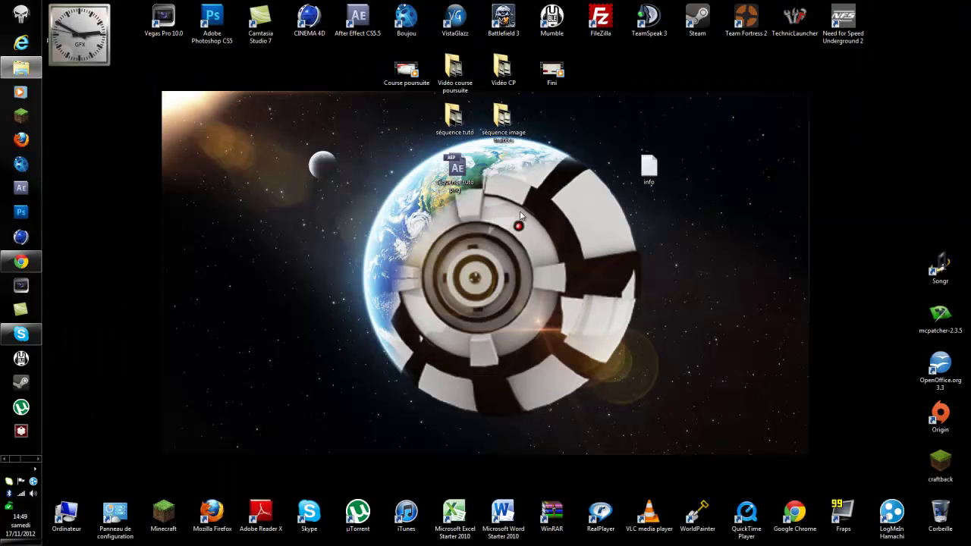
Step: Launch After Effects and create a new project
{"action": "left_click", "coordinate": [21, 187]}
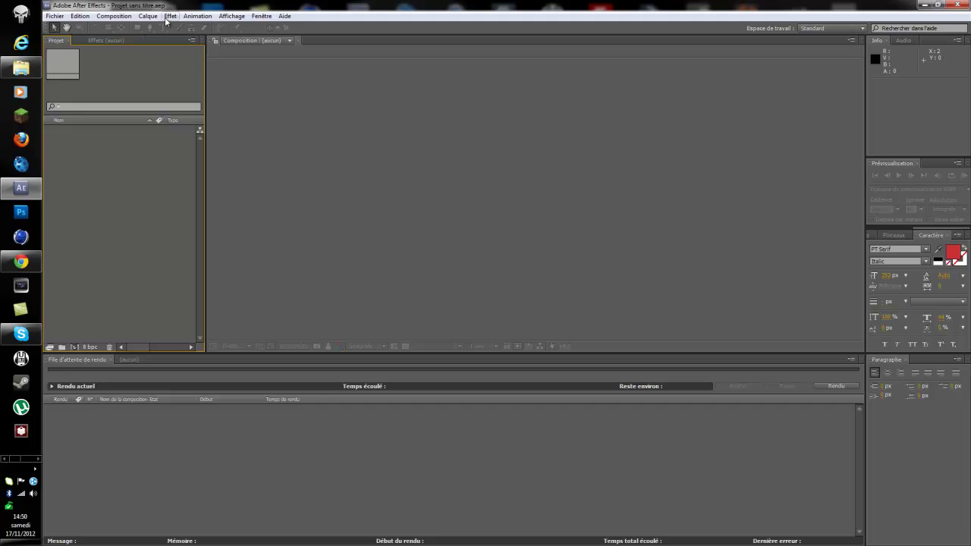
{"action": "left_click", "coordinate": [55, 17]}
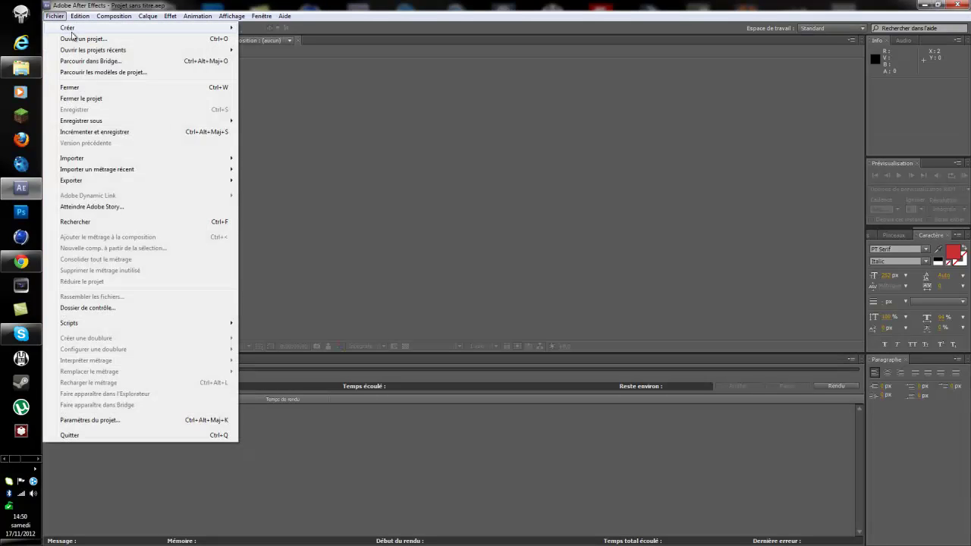
{"action": "mouse_move", "coordinate": [103, 29]}
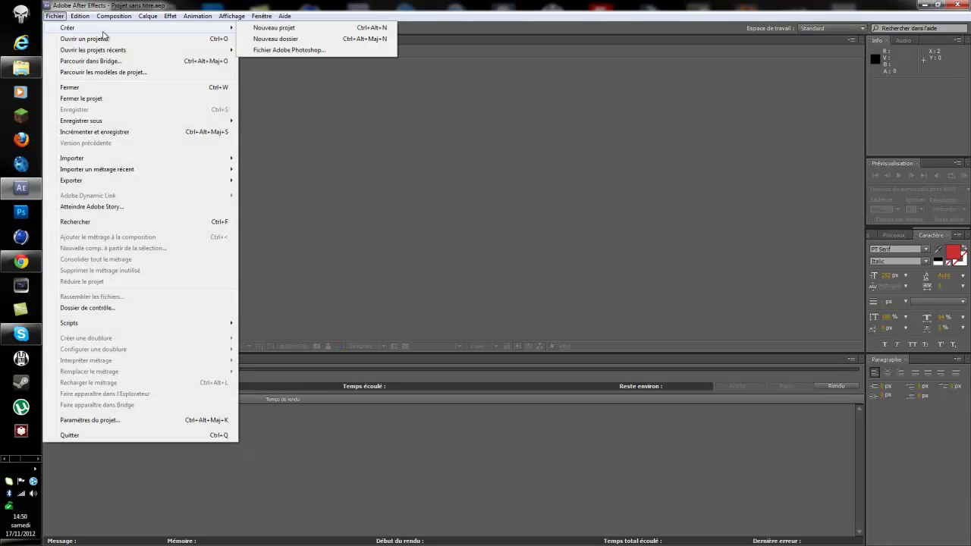
{"action": "left_click", "coordinate": [269, 28]}
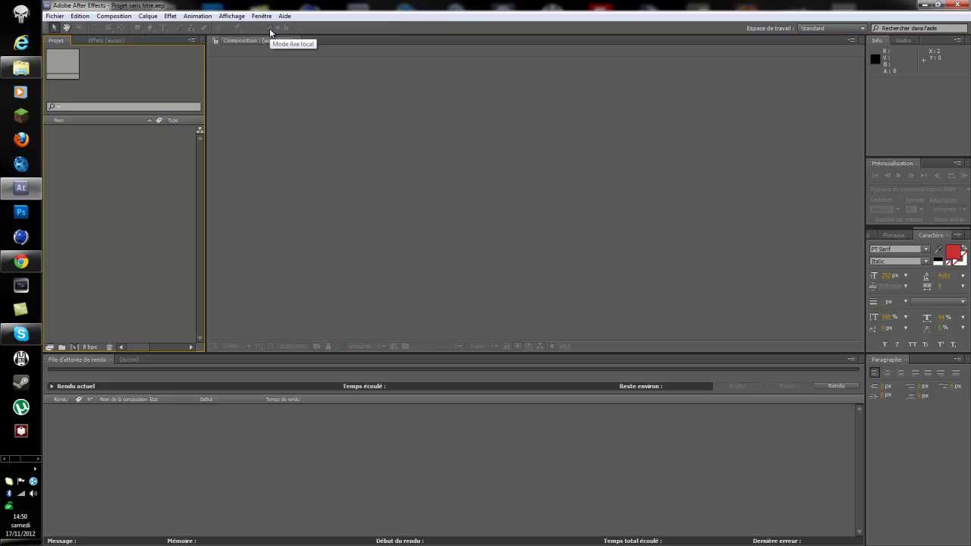
Step: Start a footage import and select Course poursuite_00000 in the desktop's séquence image traitées folder
{"action": "double_click", "coordinate": [128, 140]}
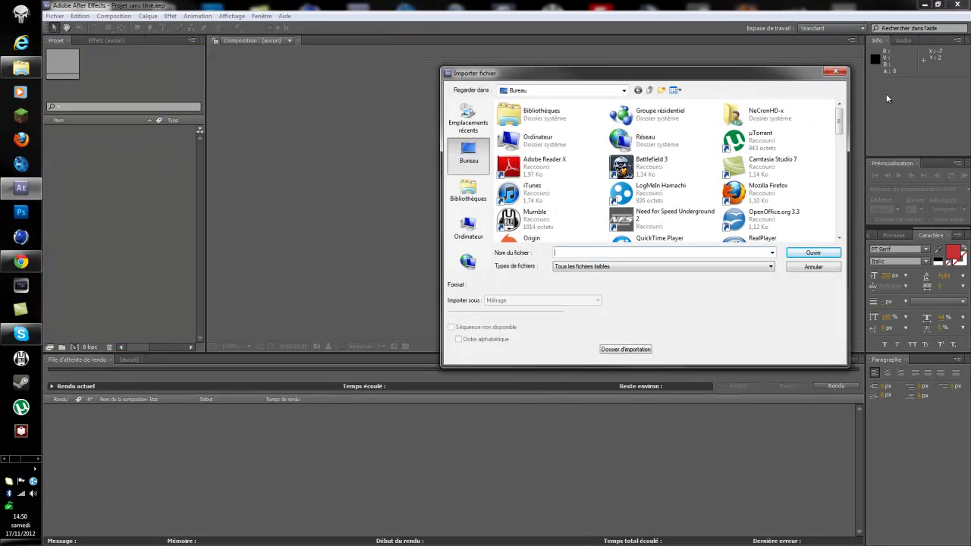
{"action": "left_click", "coordinate": [835, 71]}
{"action": "double_click", "coordinate": [119, 193]}
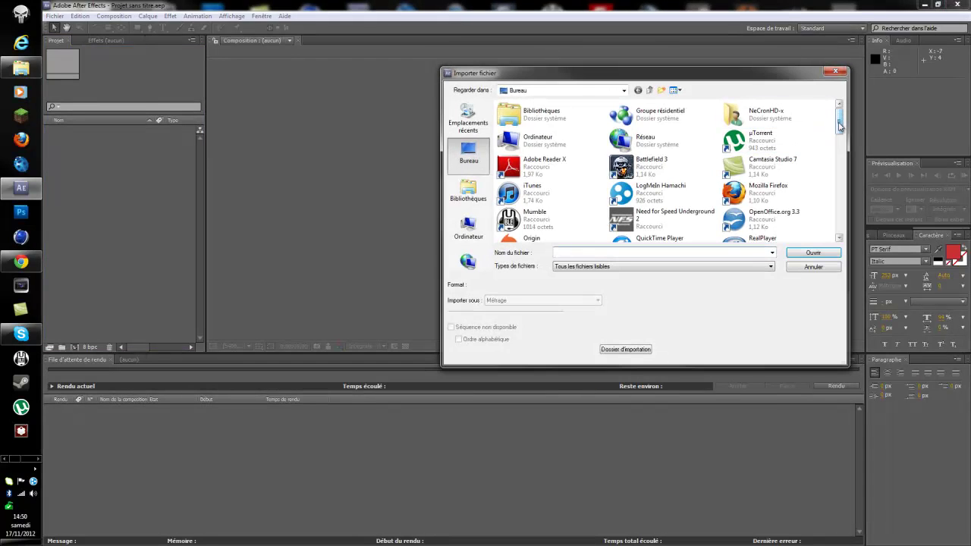
{"action": "left_click_drag", "start_coordinate": [841, 114], "coordinate": [843, 173]}
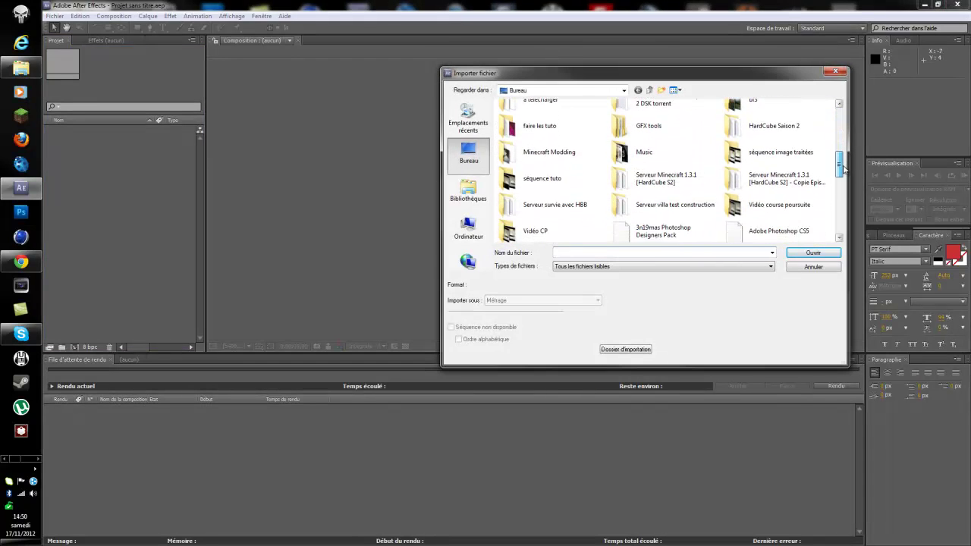
{"action": "left_click", "coordinate": [761, 148]}
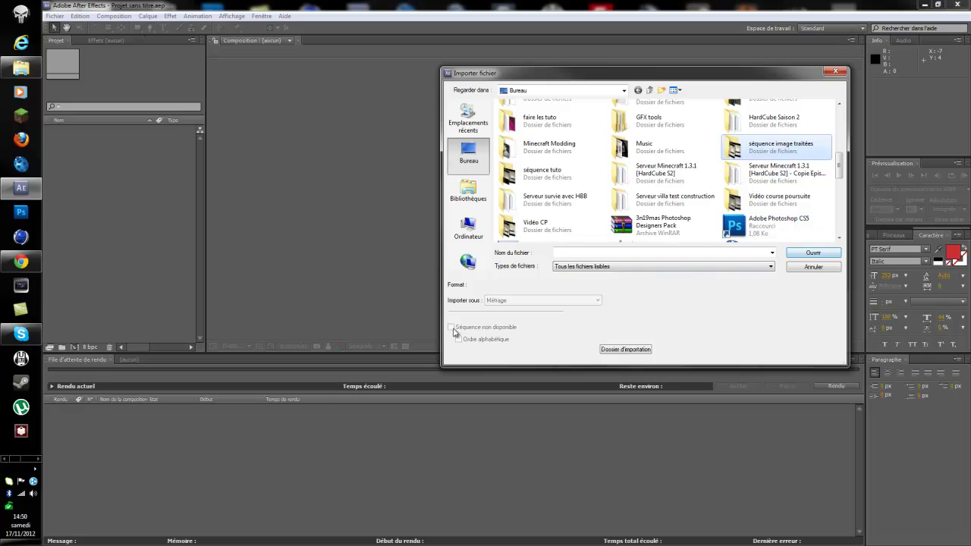
{"action": "double_click", "coordinate": [770, 148]}
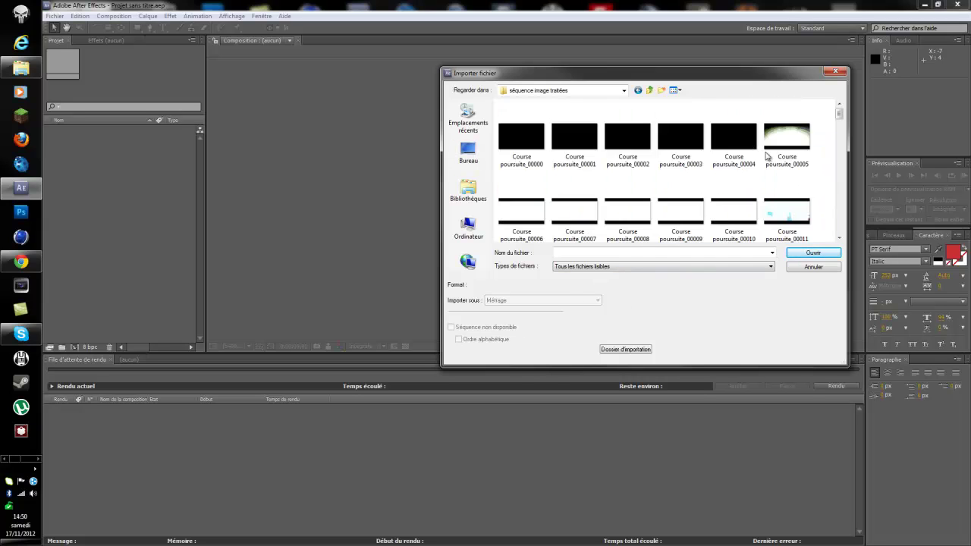
{"action": "left_click", "coordinate": [527, 134]}
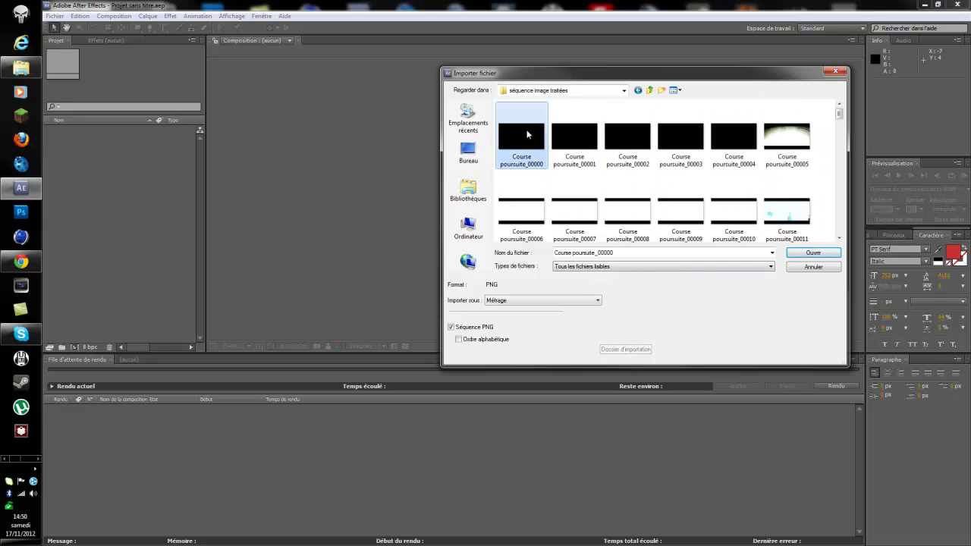
Step: Reopen the séquence image traitées folder and import Course poursuite_00000 as Métrage with the Séquence PNG option enabled
{"action": "left_click", "coordinate": [651, 90]}
{"action": "scroll", "coordinate": [760, 237], "scroll_direction": "down", "scroll_amount": 1}
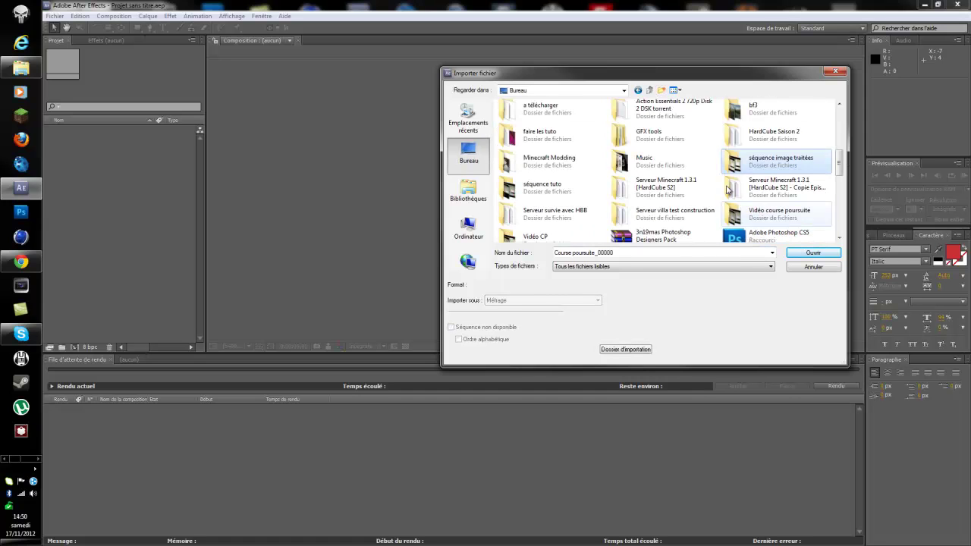
{"action": "double_click", "coordinate": [762, 162]}
{"action": "left_click", "coordinate": [522, 138]}
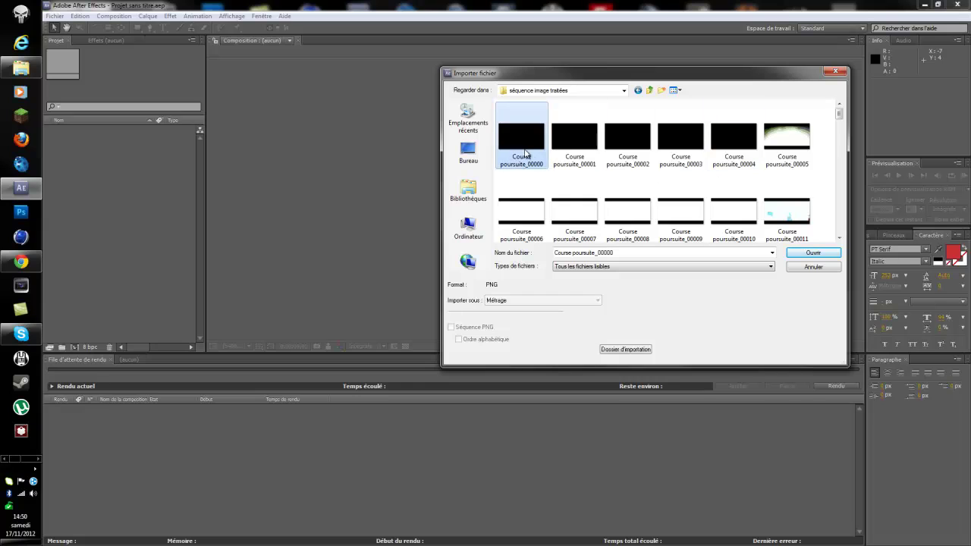
{"action": "left_click", "coordinate": [450, 327]}
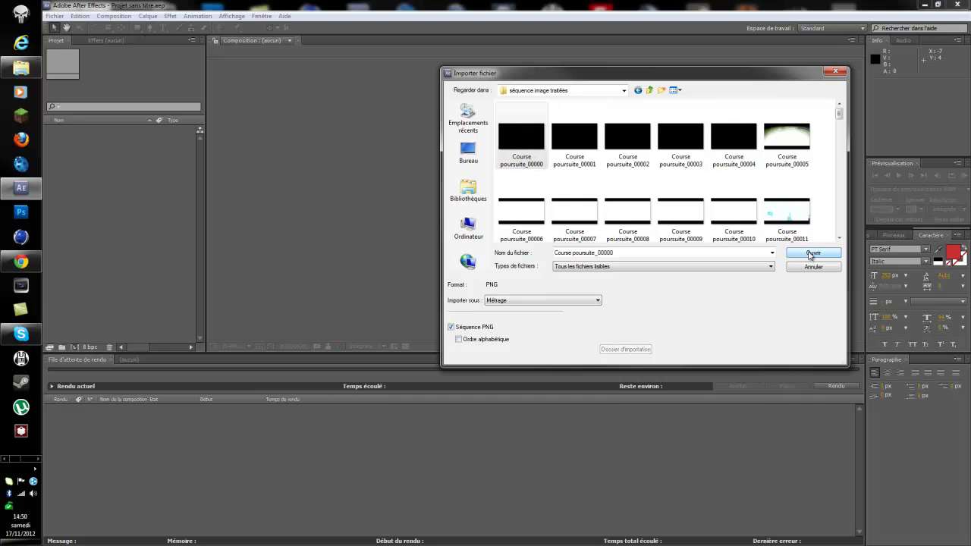
{"action": "left_click", "coordinate": [597, 304]}
{"action": "left_click", "coordinate": [572, 313]}
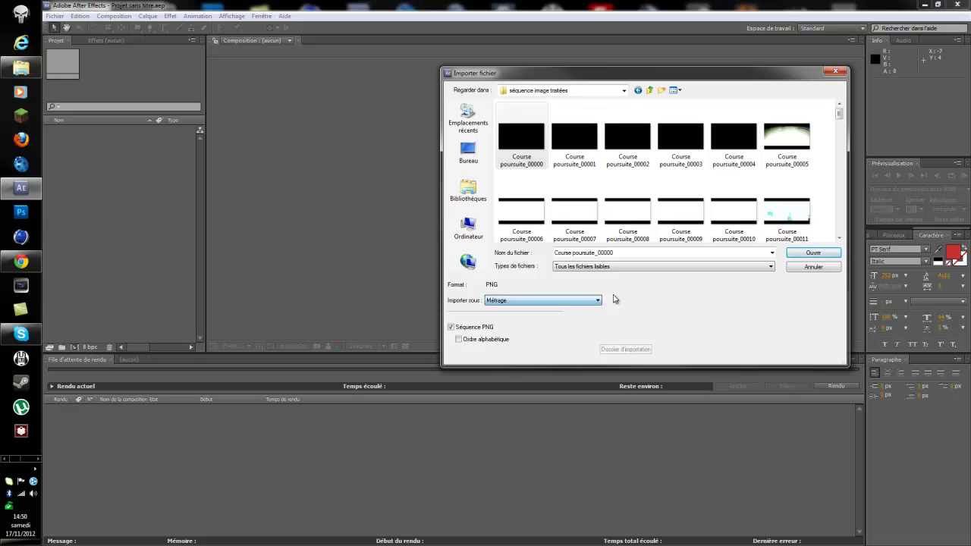
{"action": "left_click", "coordinate": [810, 255]}
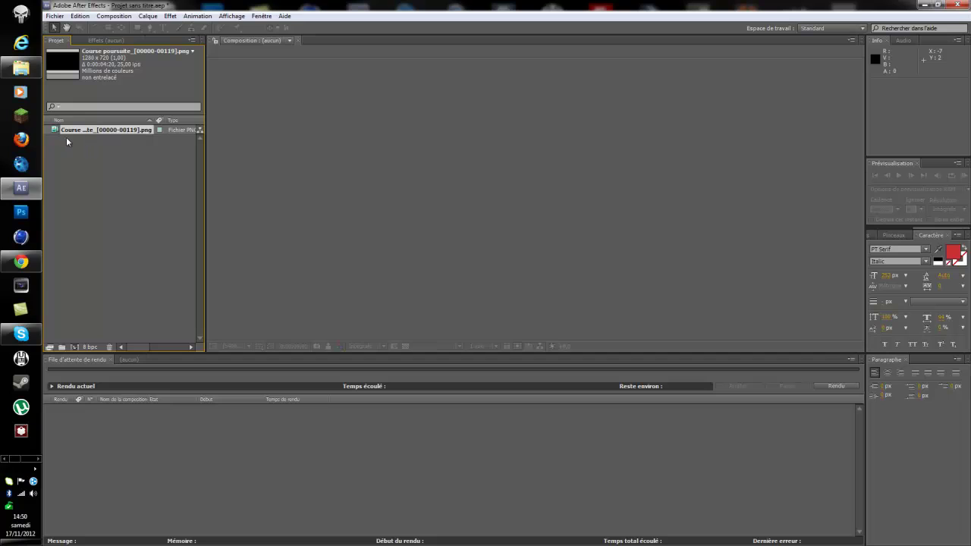
Step: Create a composition from the imported PNG sequence and play a RAM preview of it from the first frame
{"action": "left_click_drag", "start_coordinate": [71, 131], "coordinate": [76, 349]}
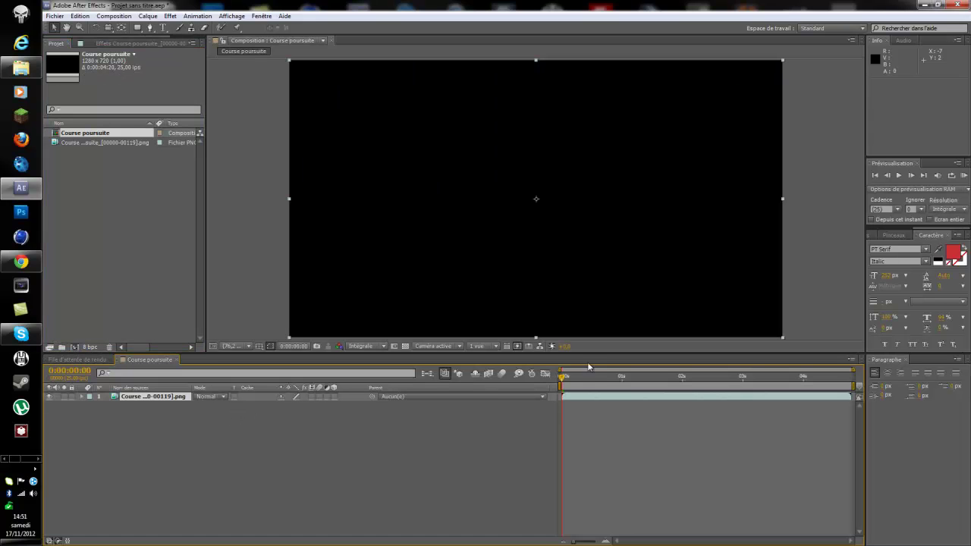
{"action": "left_click_drag", "start_coordinate": [562, 381], "coordinate": [541, 390]}
{"action": "key", "text": "KP_0"}
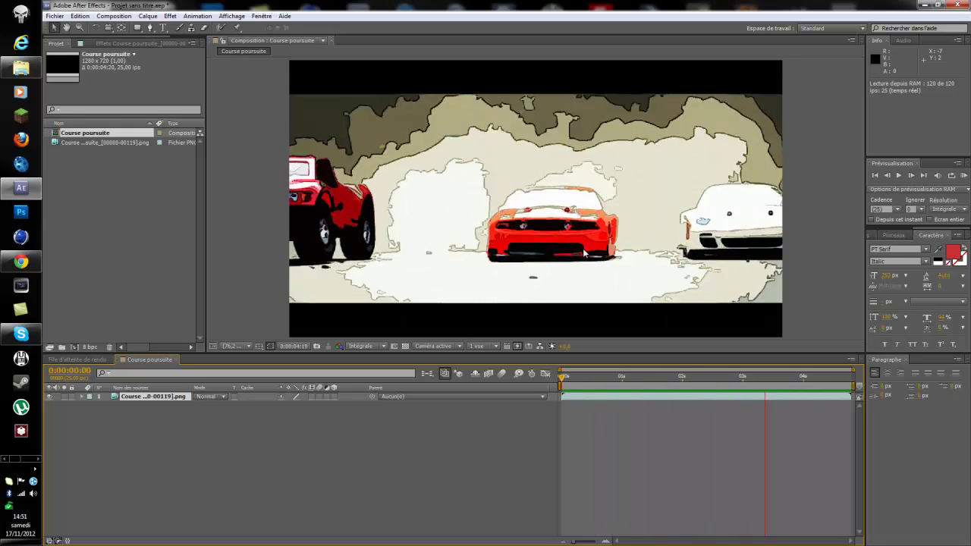
{"action": "left_click_drag", "start_coordinate": [597, 379], "coordinate": [684, 379]}
{"action": "key", "text": "Home"}
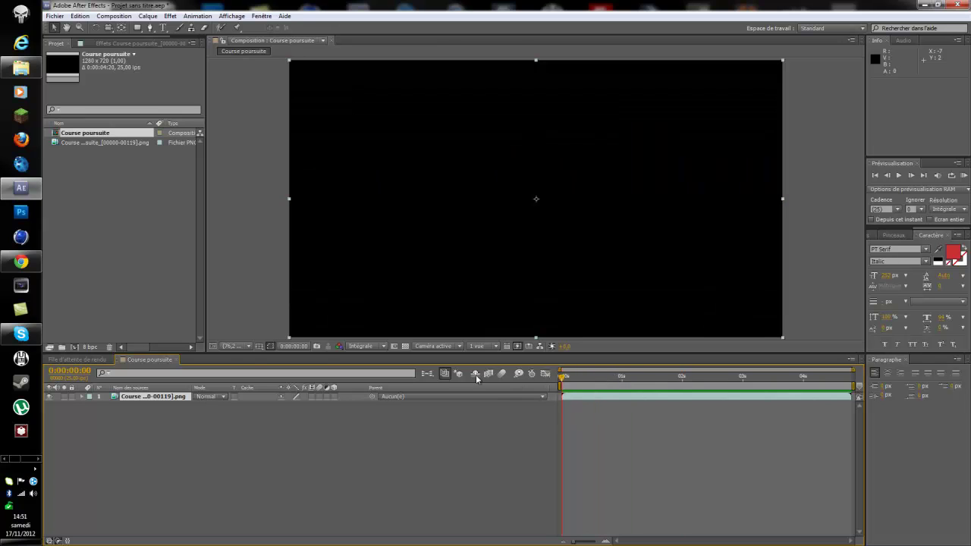
Step: Add the Course poursuite composition to the render queue and confirm its render settings
{"action": "left_click", "coordinate": [114, 15]}
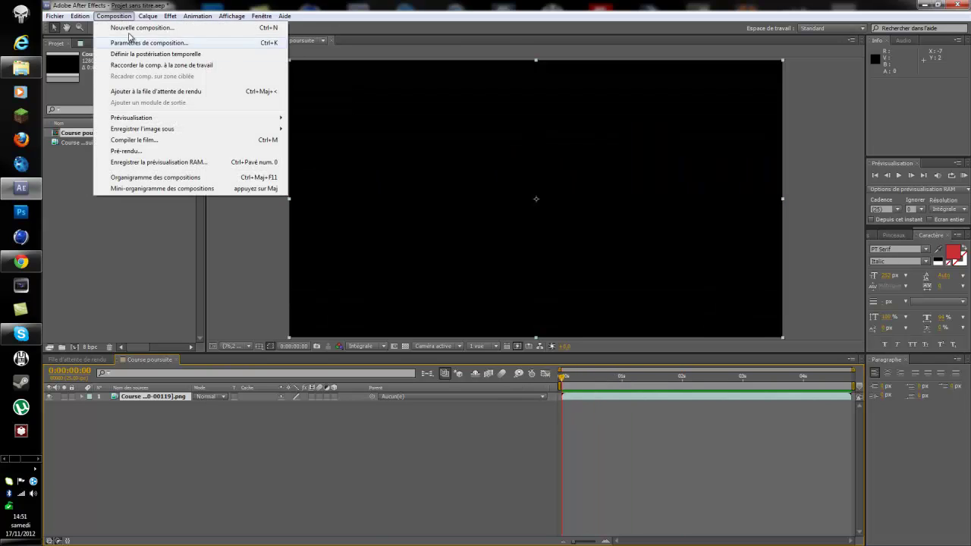
{"action": "left_click", "coordinate": [145, 95]}
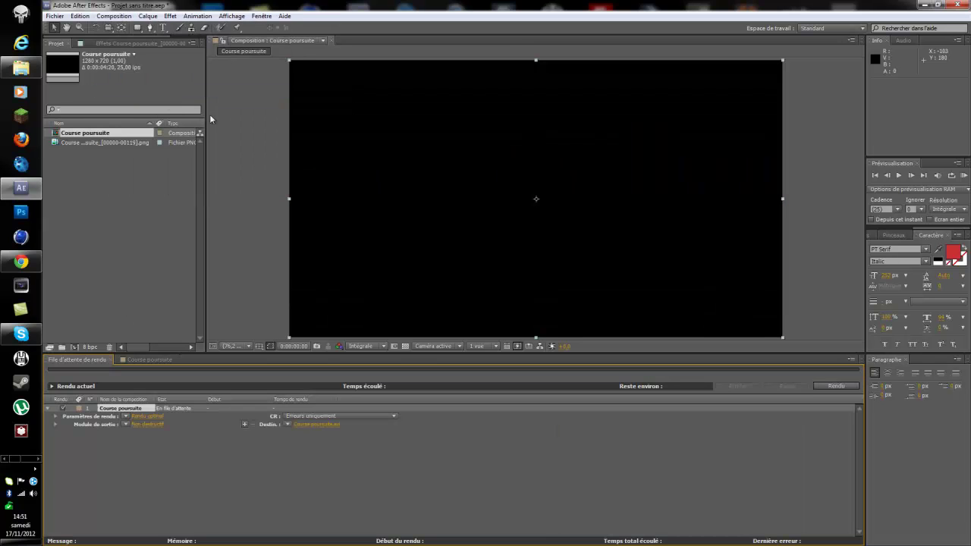
{"action": "left_click", "coordinate": [158, 417]}
{"action": "left_click", "coordinate": [409, 340]}
Step: Confirm the output module settings with the AVI format, video output on and audio output off
{"action": "left_click", "coordinate": [147, 424]}
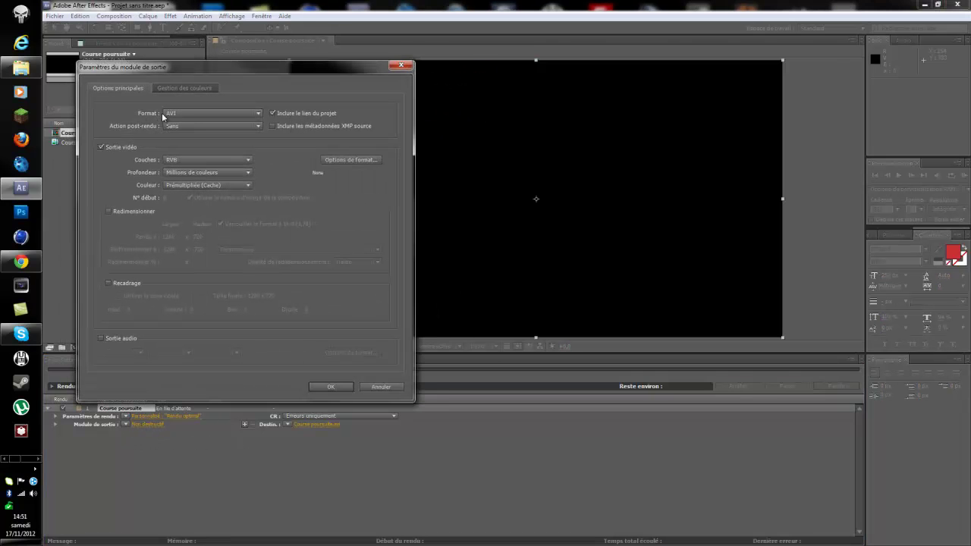
{"action": "left_click", "coordinate": [101, 339]}
{"action": "left_click", "coordinate": [102, 338]}
{"action": "left_click", "coordinate": [327, 387]}
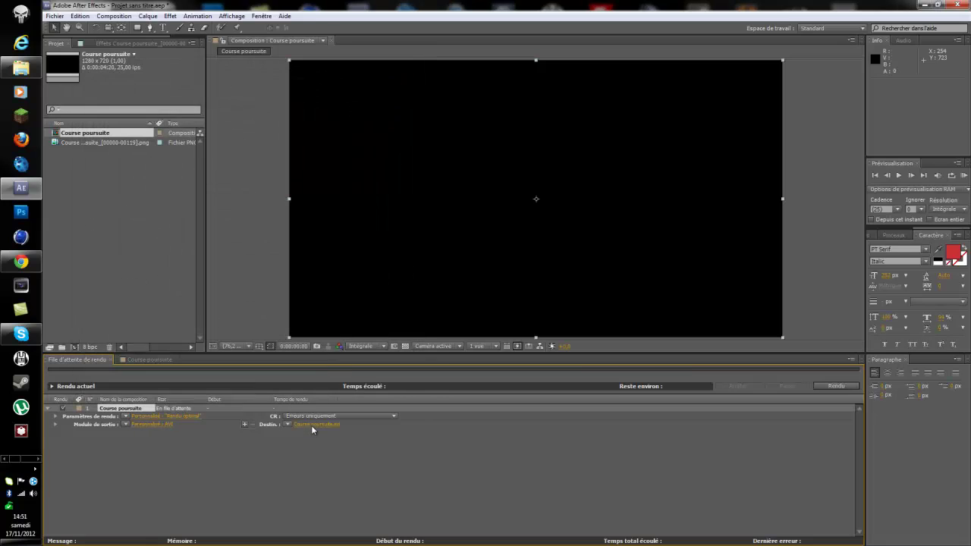
Step: Set the output destination to Course poursuite on the desktop and render the composition
{"action": "left_click", "coordinate": [311, 425]}
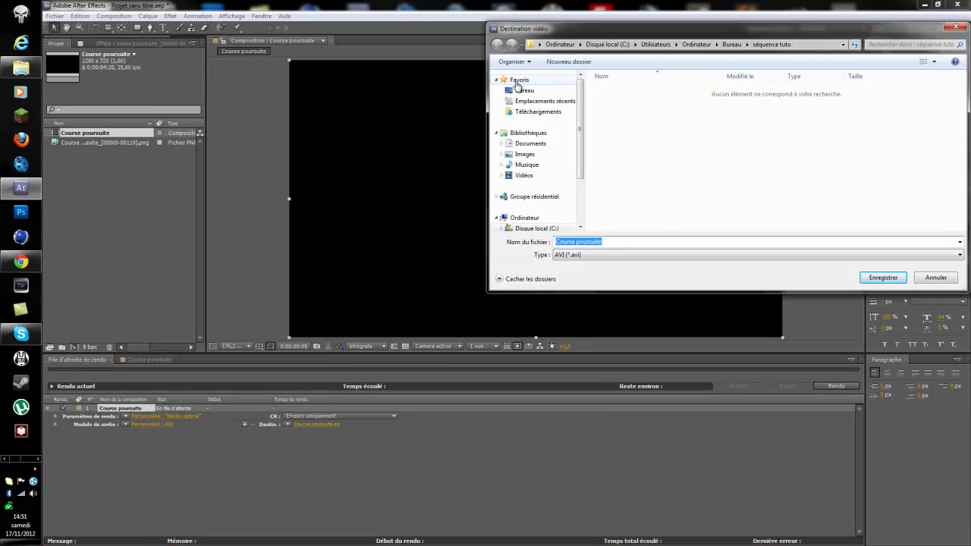
{"action": "left_click", "coordinate": [518, 89]}
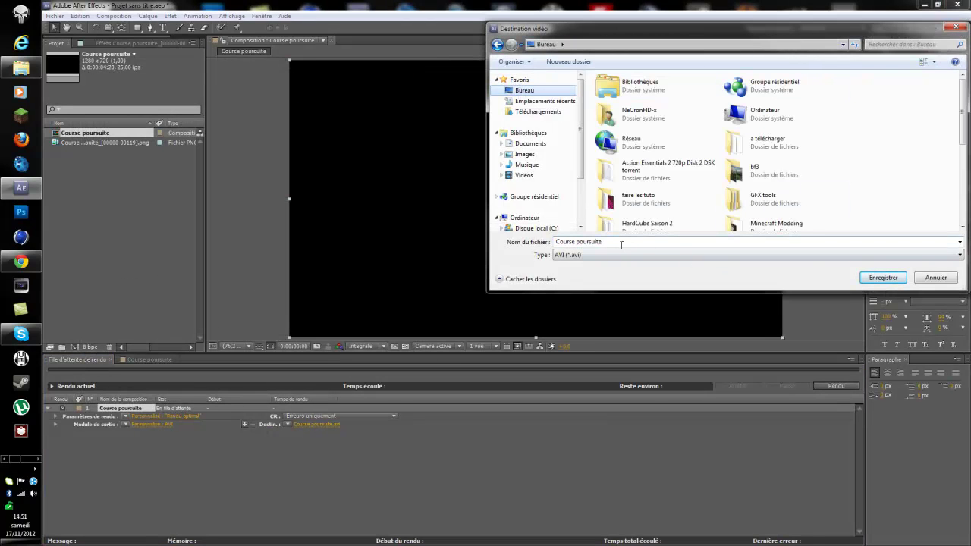
{"action": "left_click", "coordinate": [883, 278]}
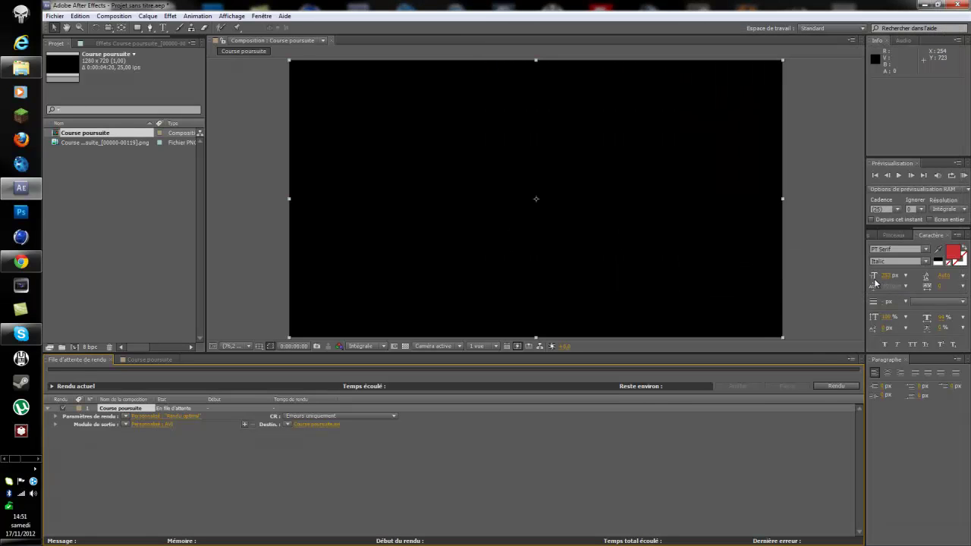
{"action": "left_click", "coordinate": [831, 387]}
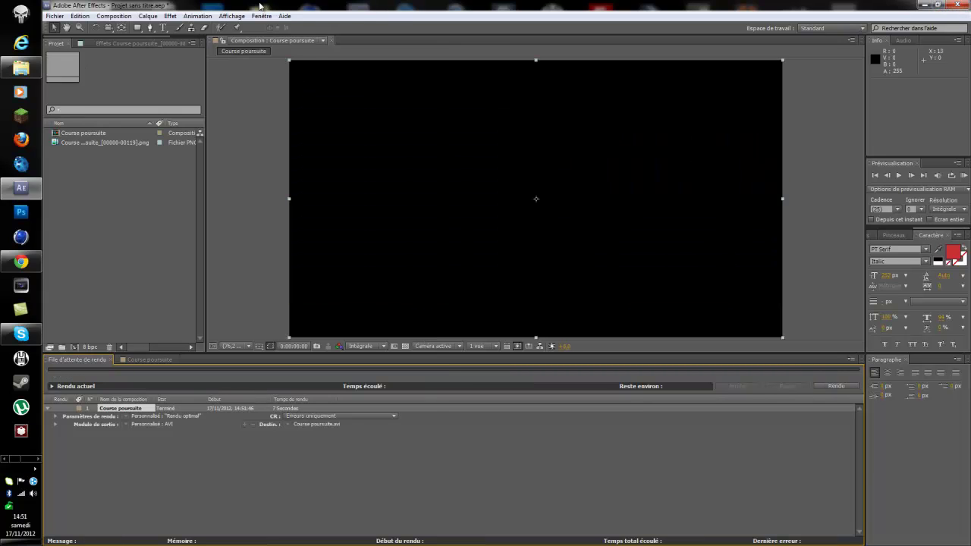
Step: Close After Effects, saving the project to the desktop as séquence tuto finie
{"action": "left_click", "coordinate": [55, 16]}
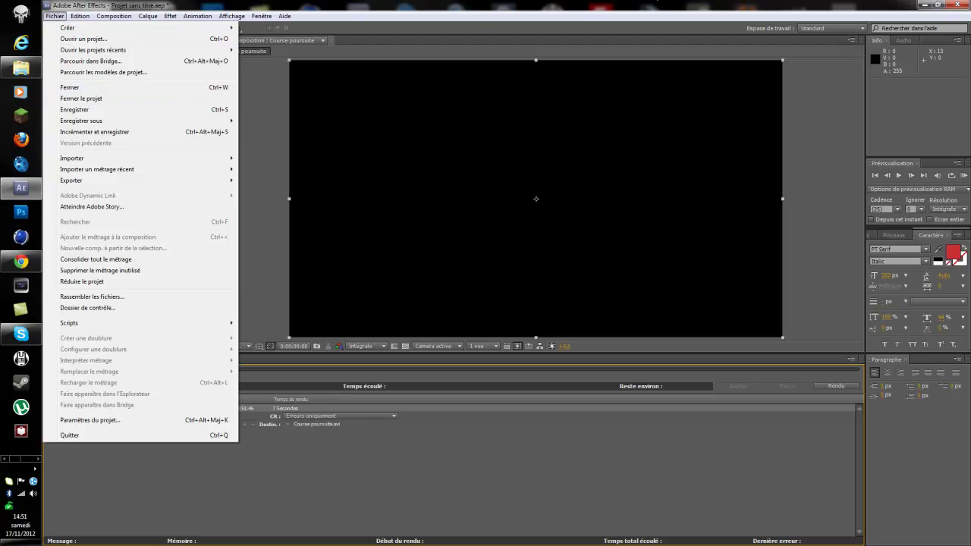
{"action": "left_click", "coordinate": [956, 5]}
{"action": "left_click", "coordinate": [483, 290]}
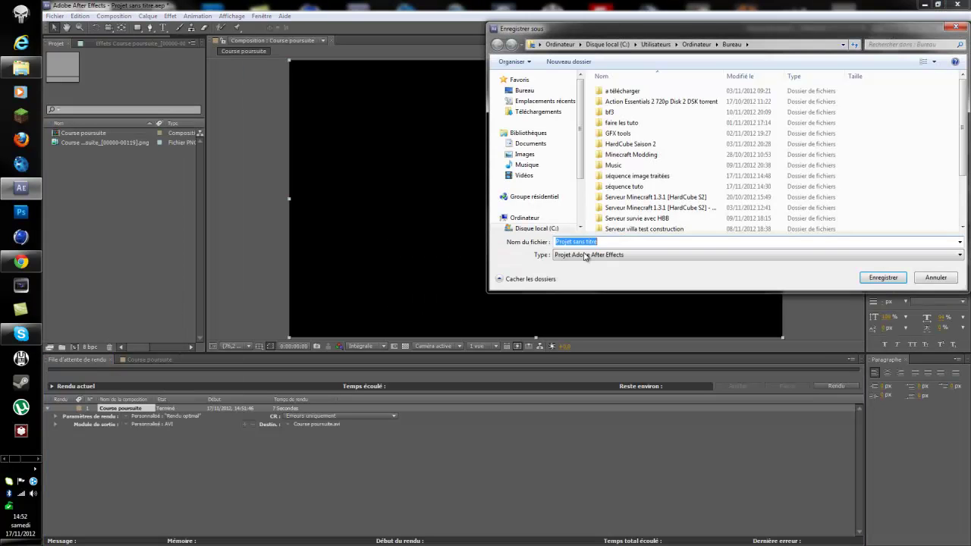
{"action": "left_click", "coordinate": [523, 90]}
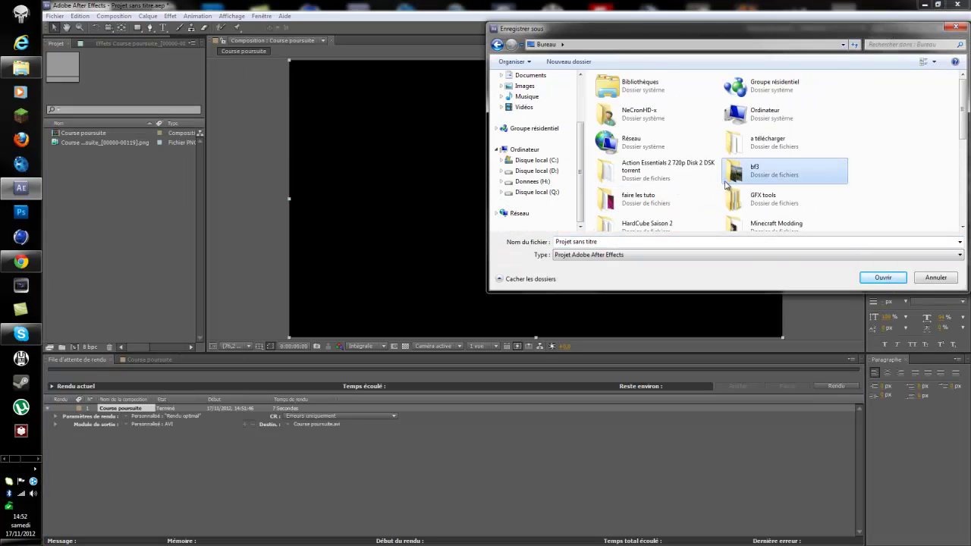
{"action": "scroll", "coordinate": [751, 178], "scroll_direction": "down", "scroll_amount": 5}
{"action": "left_click", "coordinate": [740, 188]}
{"action": "left_click", "coordinate": [635, 244]}
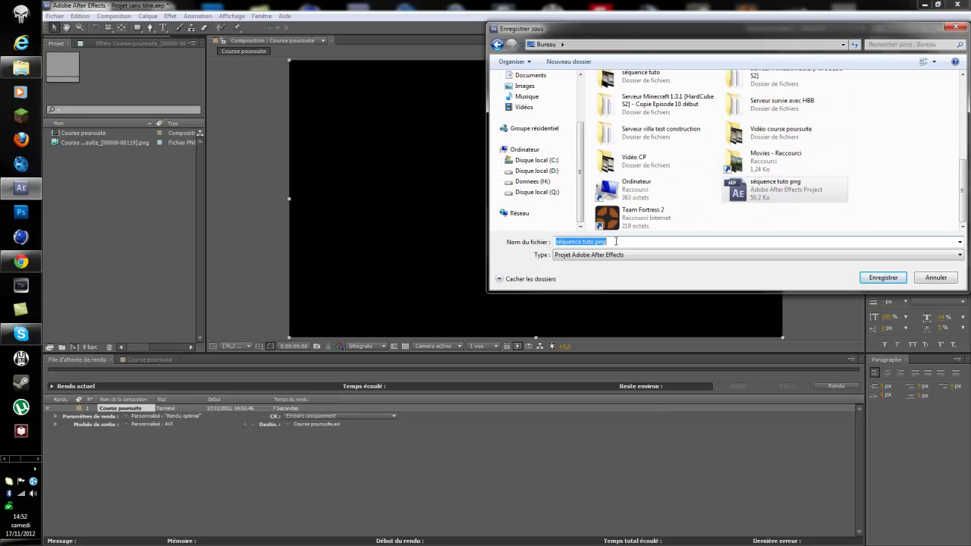
{"action": "double_click", "coordinate": [616, 241]}
{"action": "type", "text": "f"}
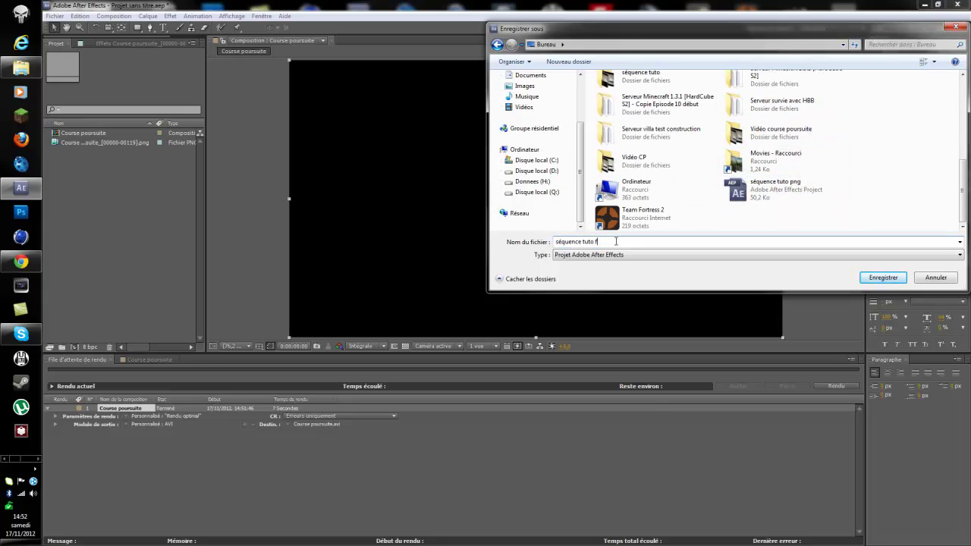
{"action": "type", "text": "inie"}
{"action": "key", "text": "Return"}
Step: Arrange the desktop files, placing the séquence tuto finie project below séquence tuto png and the rendered Course poursuite video below Fini
{"action": "key", "text": "super+d"}
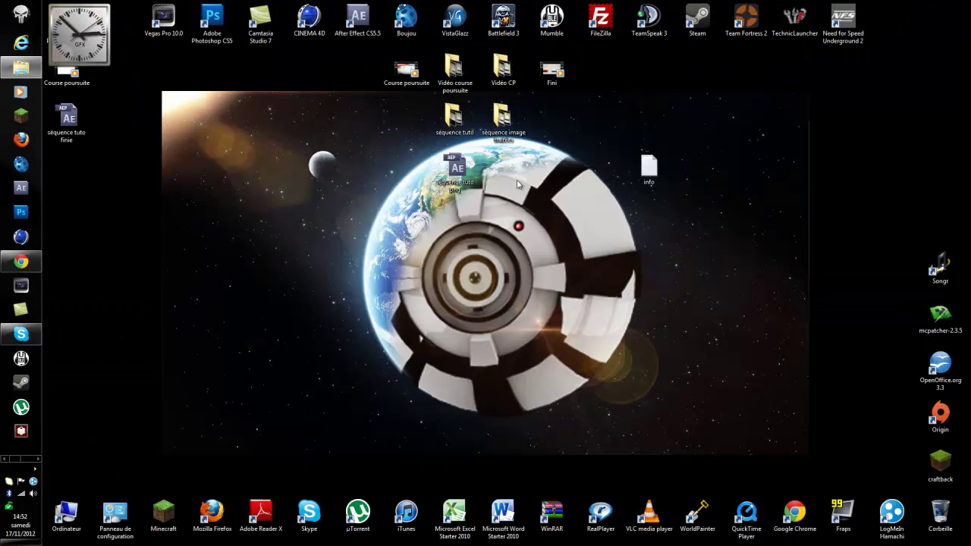
{"action": "left_click_drag", "start_coordinate": [73, 125], "coordinate": [462, 224]}
{"action": "left_click_drag", "start_coordinate": [69, 74], "coordinate": [561, 124]}
Step: Play the rendered Course poursuite video, scrub through it to examine the cartoon effect, replay it from the start, and close the player
{"action": "double_click", "coordinate": [561, 123]}
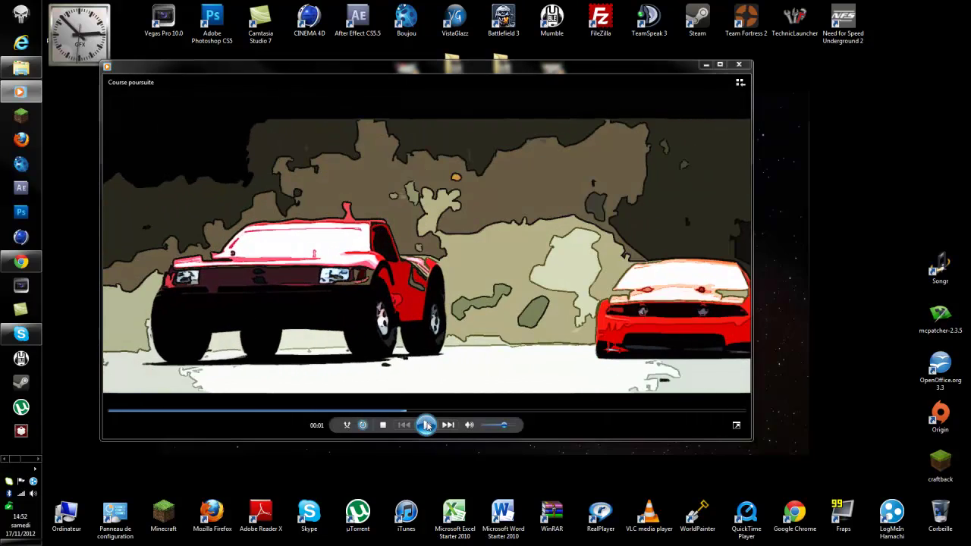
{"action": "left_click", "coordinate": [427, 425]}
{"action": "left_click", "coordinate": [250, 411]}
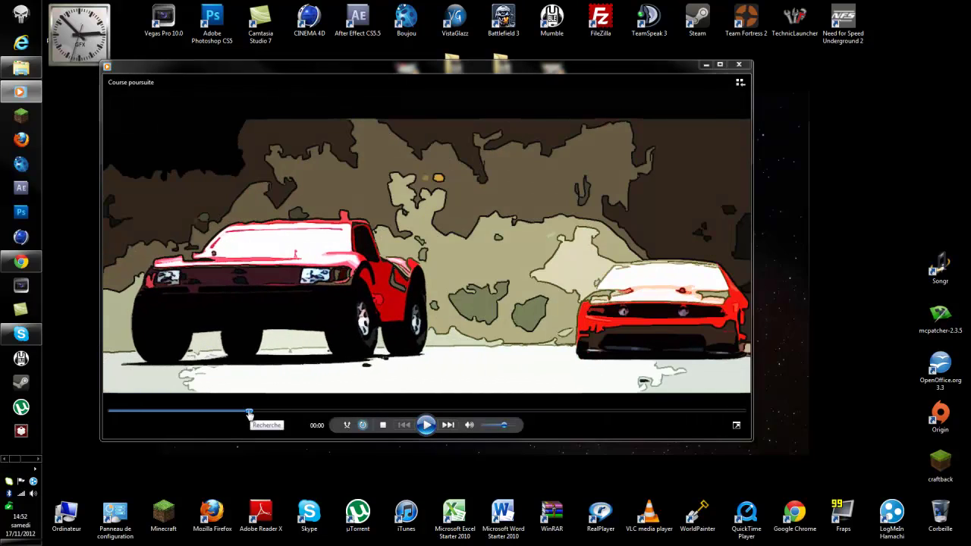
{"action": "left_click_drag", "start_coordinate": [250, 413], "coordinate": [575, 413]}
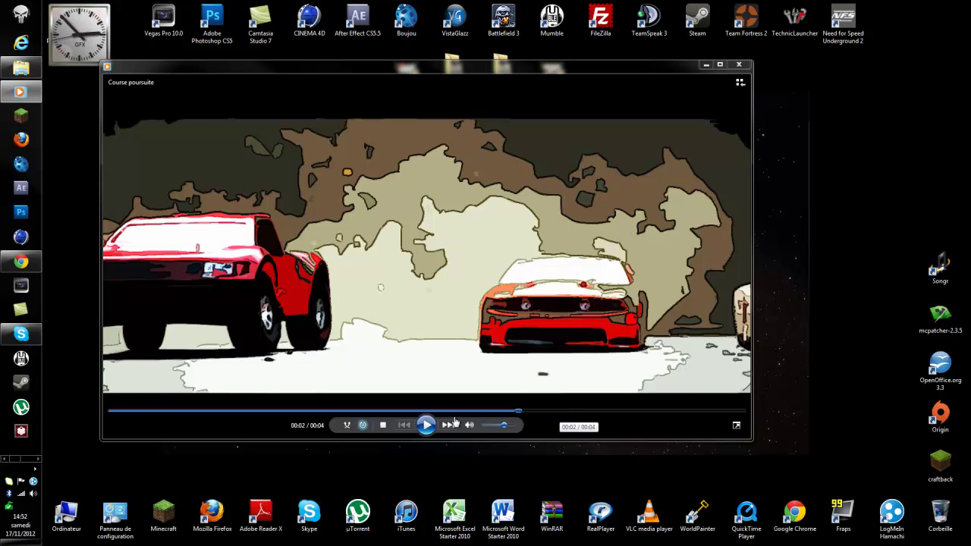
{"action": "left_click_drag", "start_coordinate": [564, 413], "coordinate": [341, 416]}
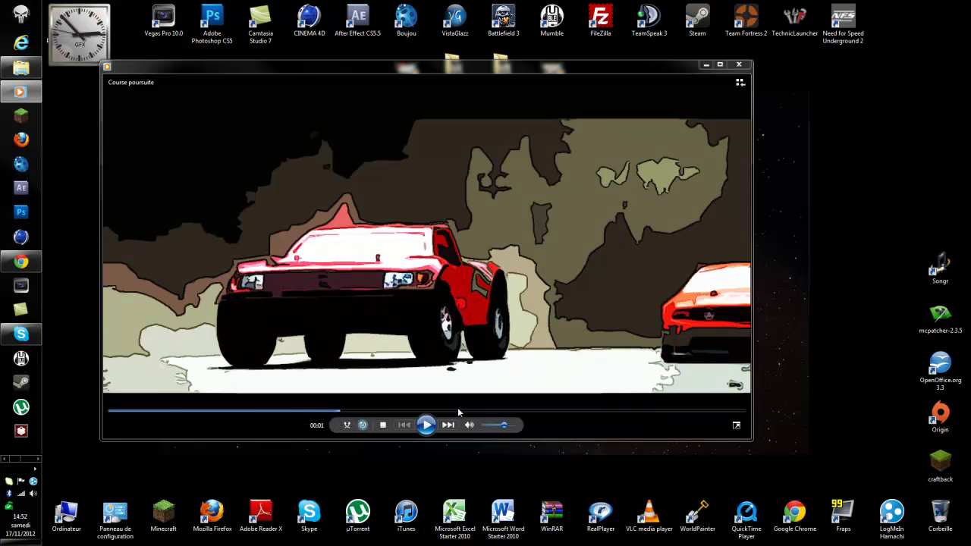
{"action": "left_click_drag", "start_coordinate": [458, 412], "coordinate": [699, 415]}
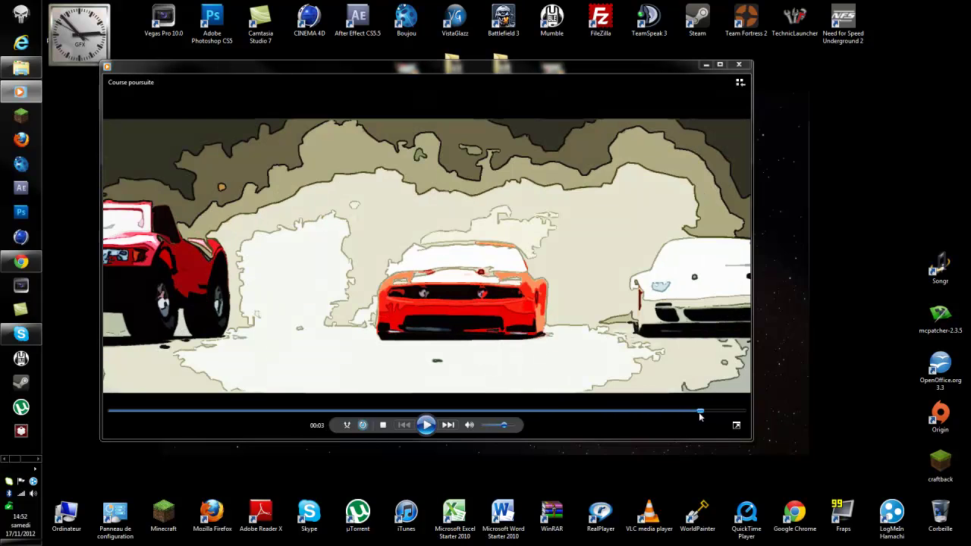
{"action": "left_click", "coordinate": [161, 414]}
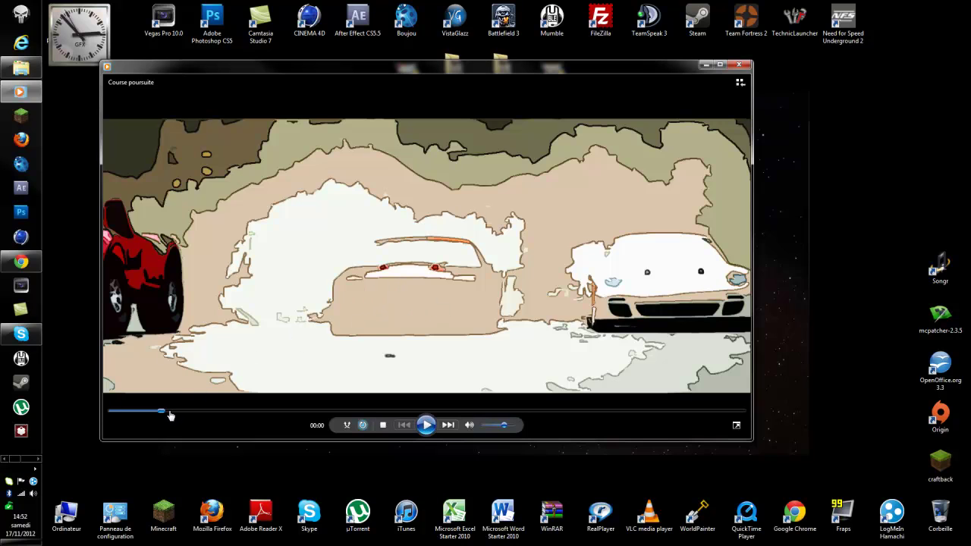
{"action": "left_click_drag", "start_coordinate": [170, 415], "coordinate": [110, 418]}
{"action": "left_click", "coordinate": [426, 424]}
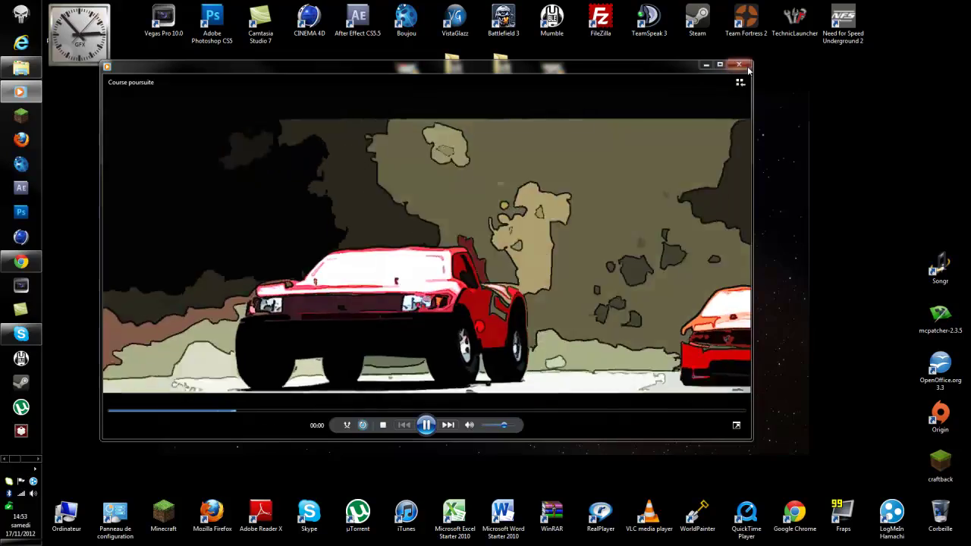
{"action": "left_click", "coordinate": [746, 67]}
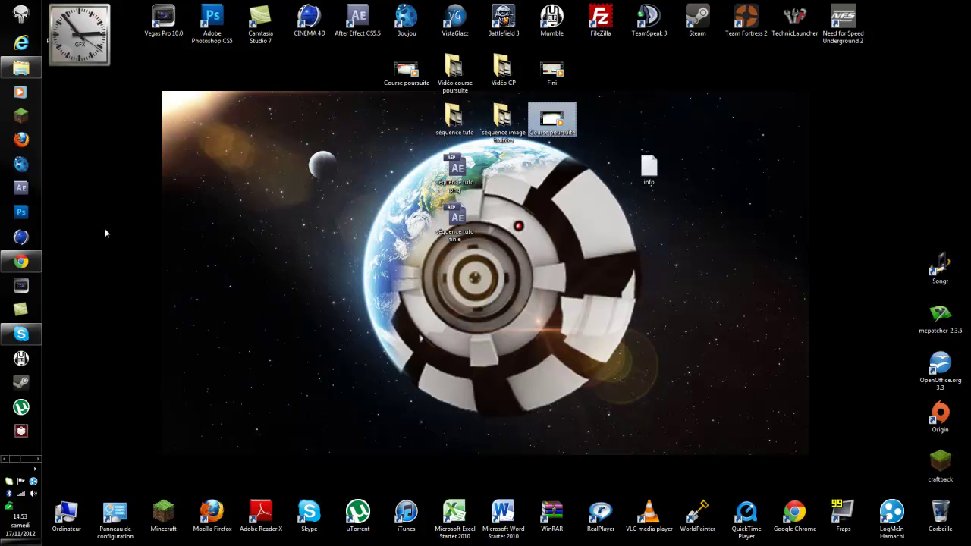
{"action": "left_click", "coordinate": [587, 122]}
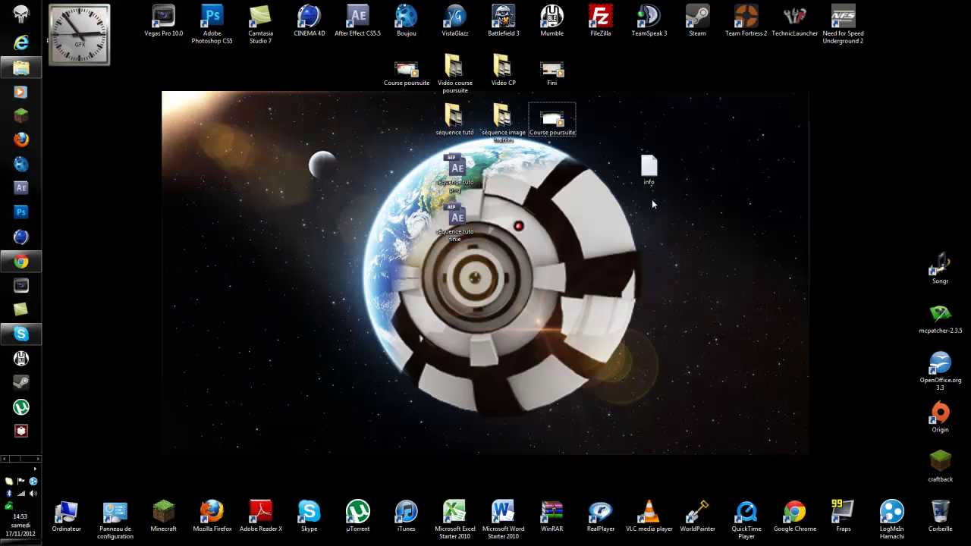
{"action": "left_click", "coordinate": [407, 70]}
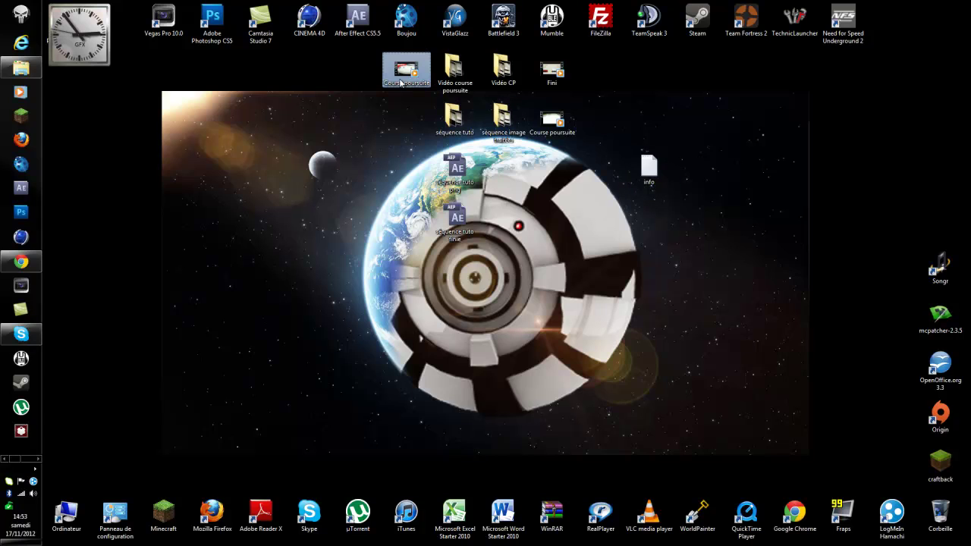
{"action": "left_click", "coordinate": [370, 68]}
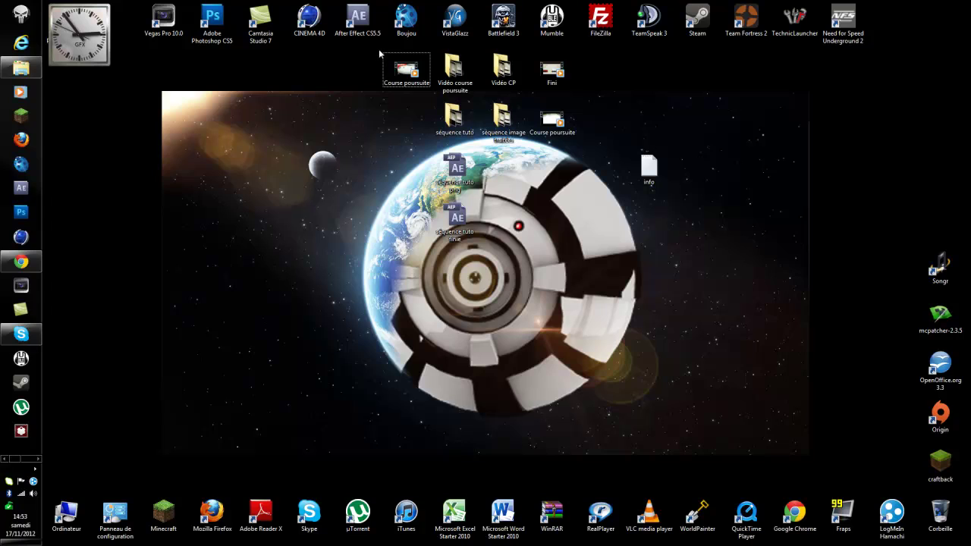